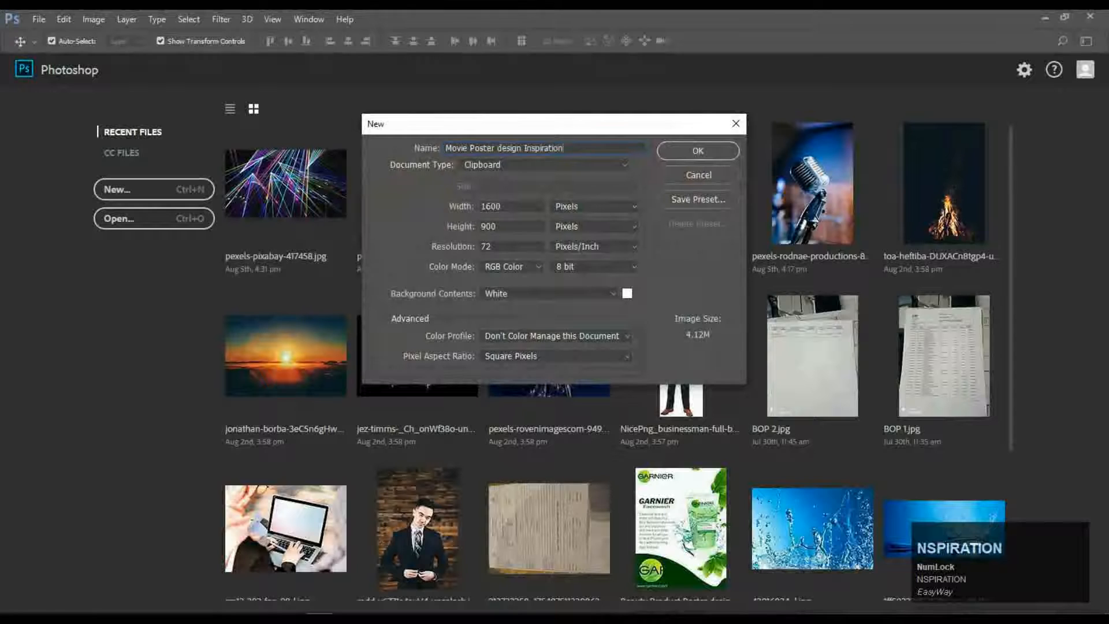
# Set the new document to 8.5 × 11 inches at 72 ppi and create it.
pyautogui.click(506, 202)
pyautogui.write('8.5')
pyautogui.click(501, 225)
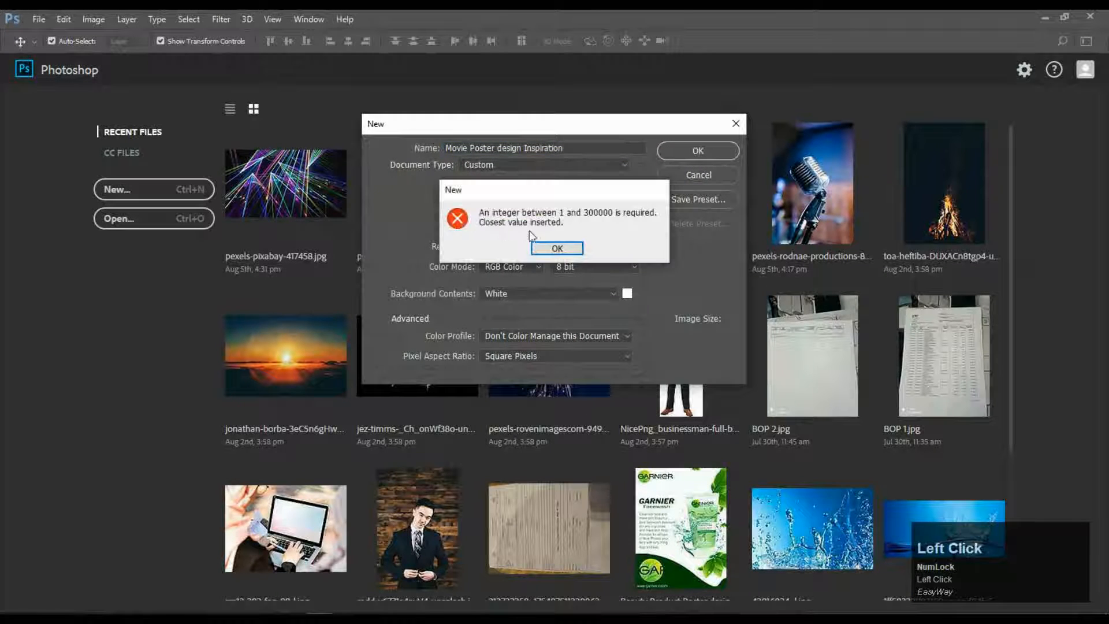
pyautogui.click(558, 246)
pyautogui.click(633, 206)
pyautogui.click(578, 220)
pyautogui.click(626, 208)
pyautogui.click(529, 209)
pyautogui.write('8.5')
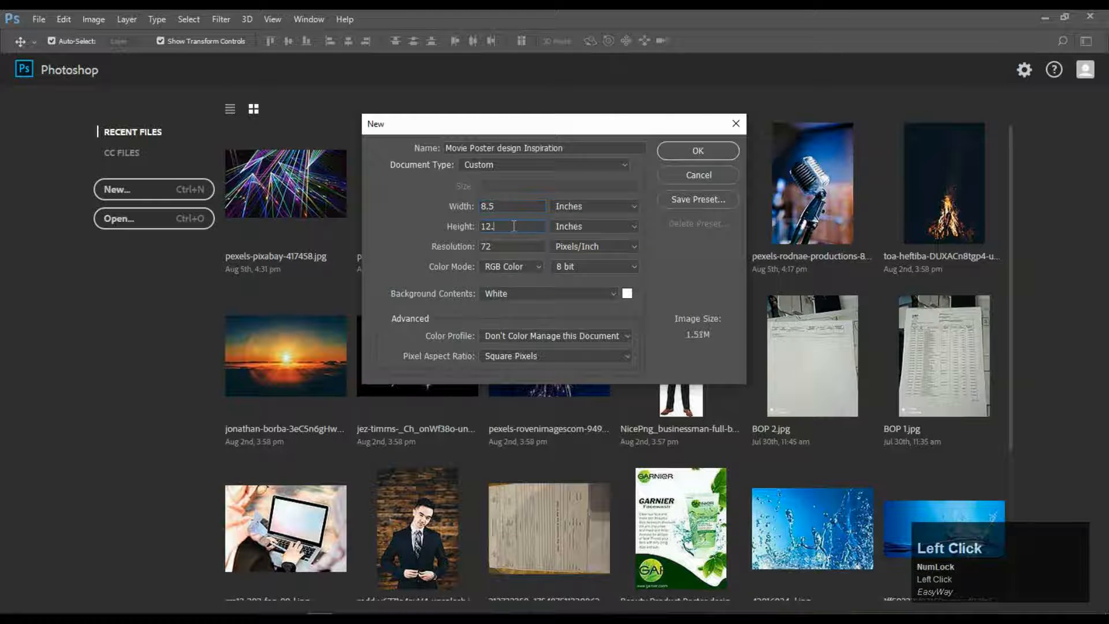
pyautogui.write('11')
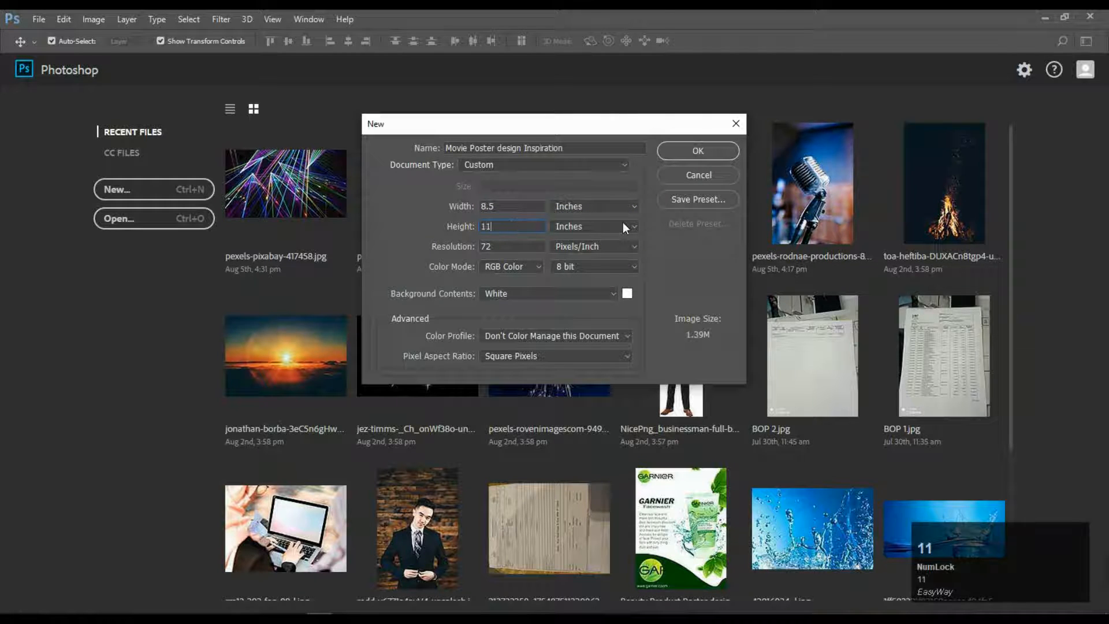
pyautogui.click(677, 151)
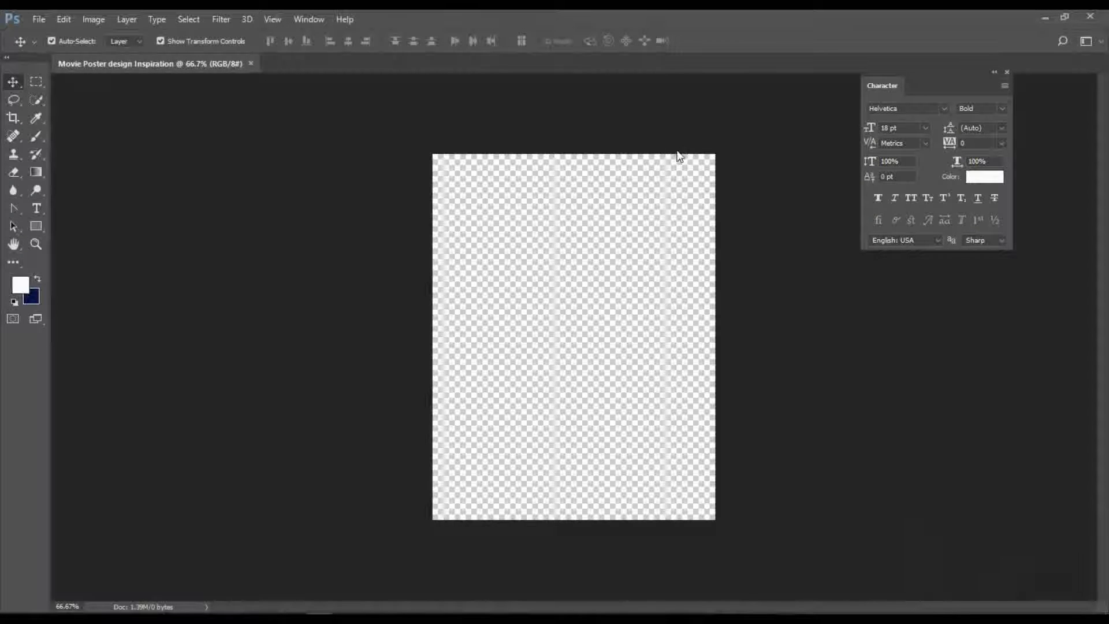
# Zoom the blank poster view to 100%.
pyautogui.press('z')
pyautogui.click(580, 311)
pyautogui.scroll(2, 577, 316)
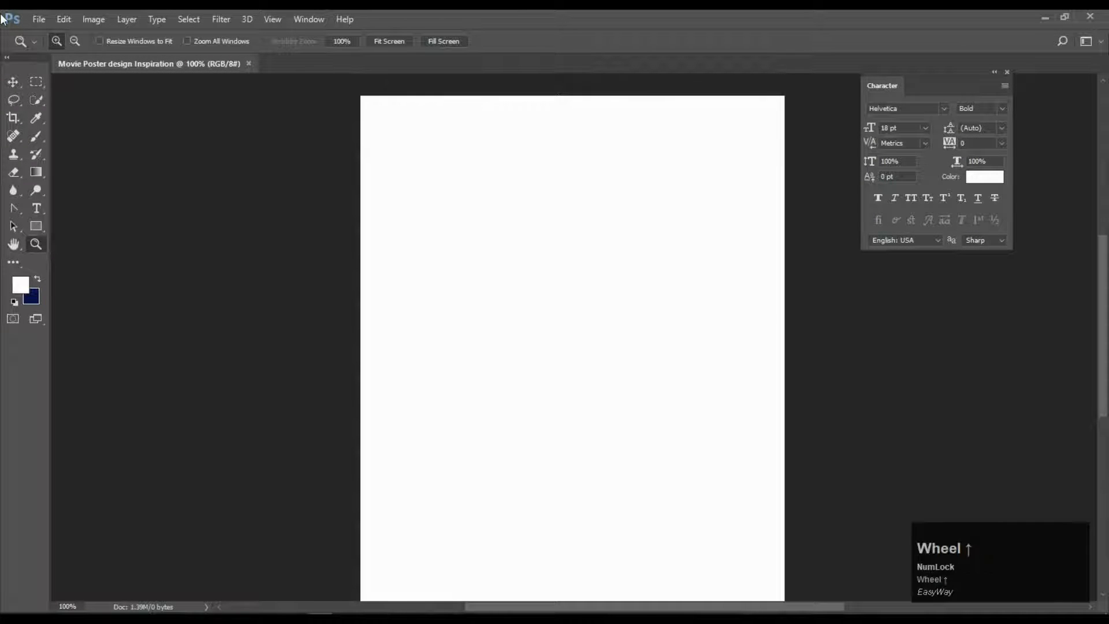
pyautogui.scroll(-1, 568, 296)
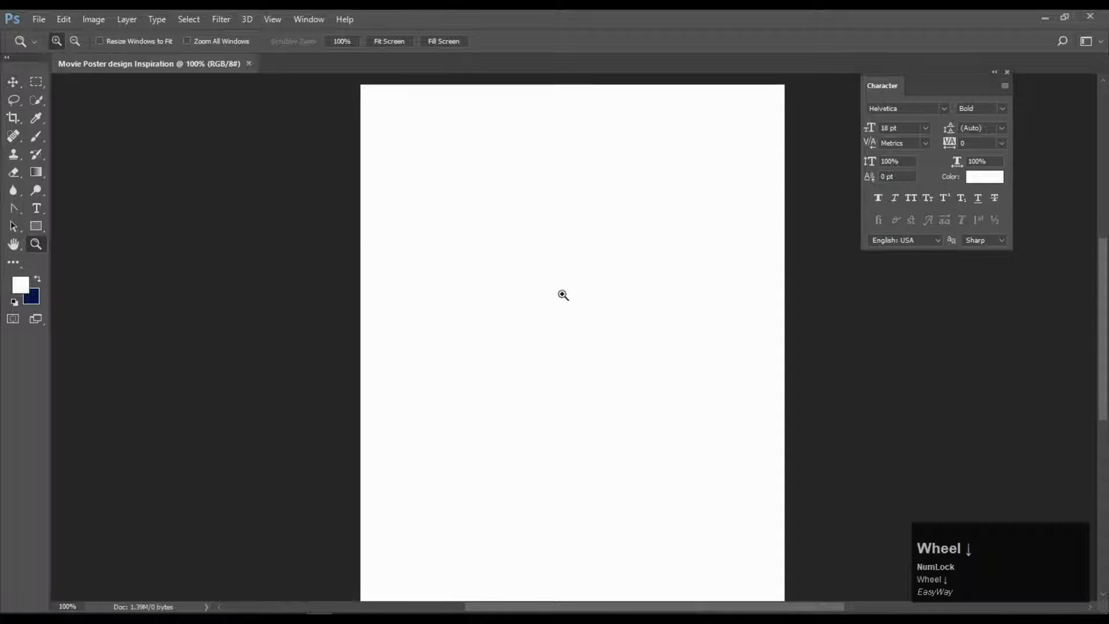
pyautogui.scroll(1, 549, 294)
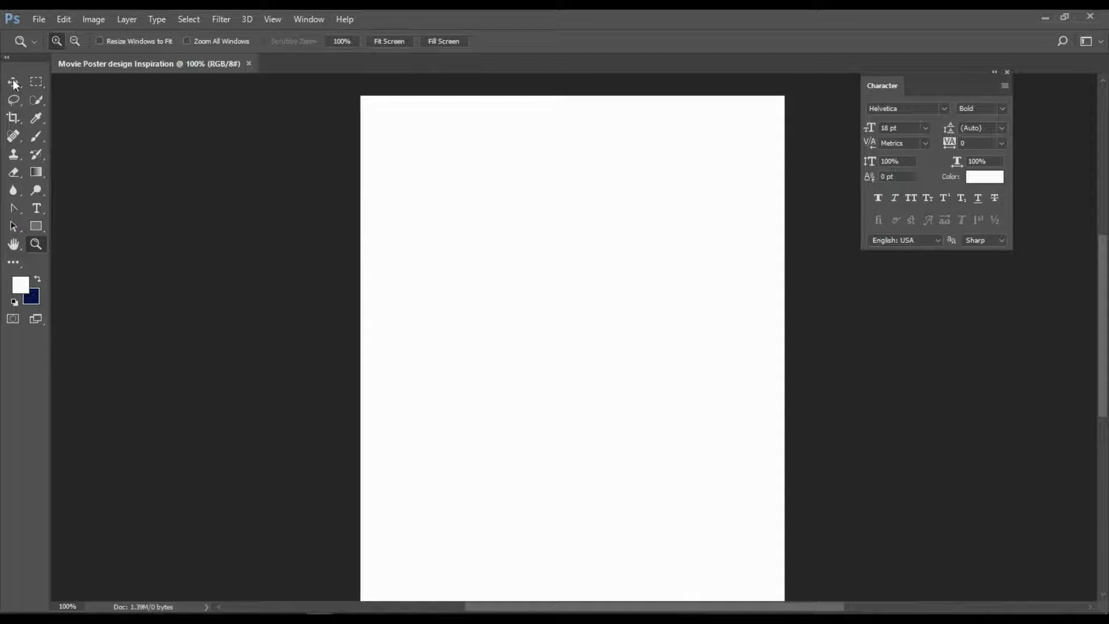
# Open the image pexels-yunus-tug-8196480 from the Pictures folder.
pyautogui.click(39, 19)
pyautogui.click(68, 48)
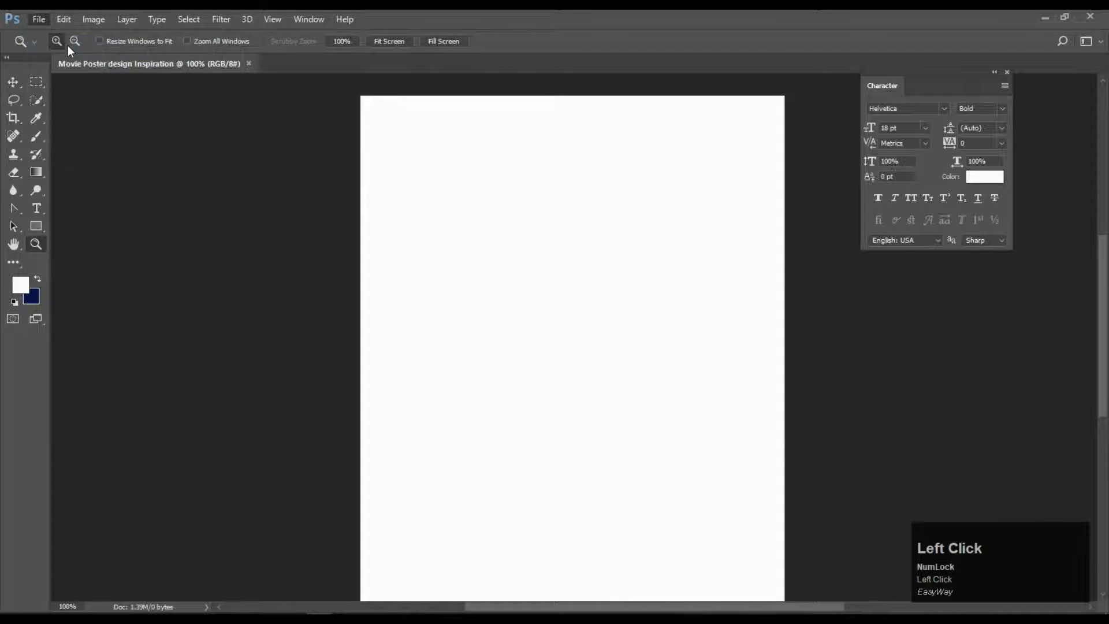
pyautogui.moveTo(108, 206); pyautogui.dragTo(108, 119)
pyautogui.click(48, 167)
pyautogui.click(158, 141)
pyautogui.click(456, 319)
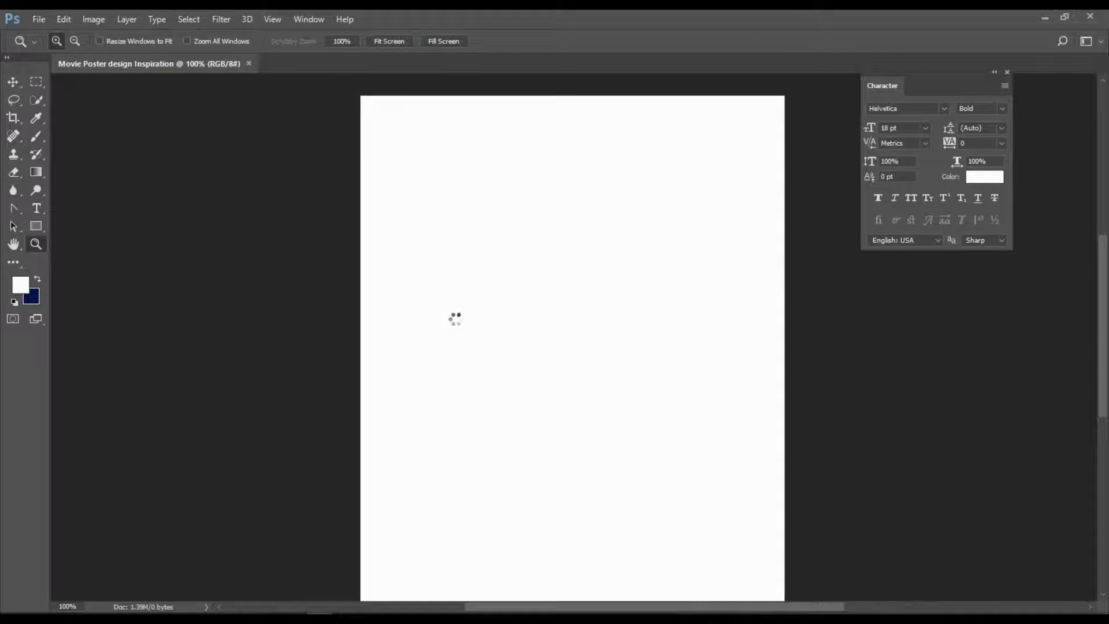
# Open the sunset photo pexels-burak-kebapci-64202.
pyautogui.click(33, 20)
pyautogui.click(78, 48)
pyautogui.click(209, 138)
pyautogui.click(450, 321)
# Open the candle photo pexels-tucă-bianca-360177 and the fire photo.
pyautogui.click(38, 19)
pyautogui.click(47, 40)
pyautogui.click(215, 209)
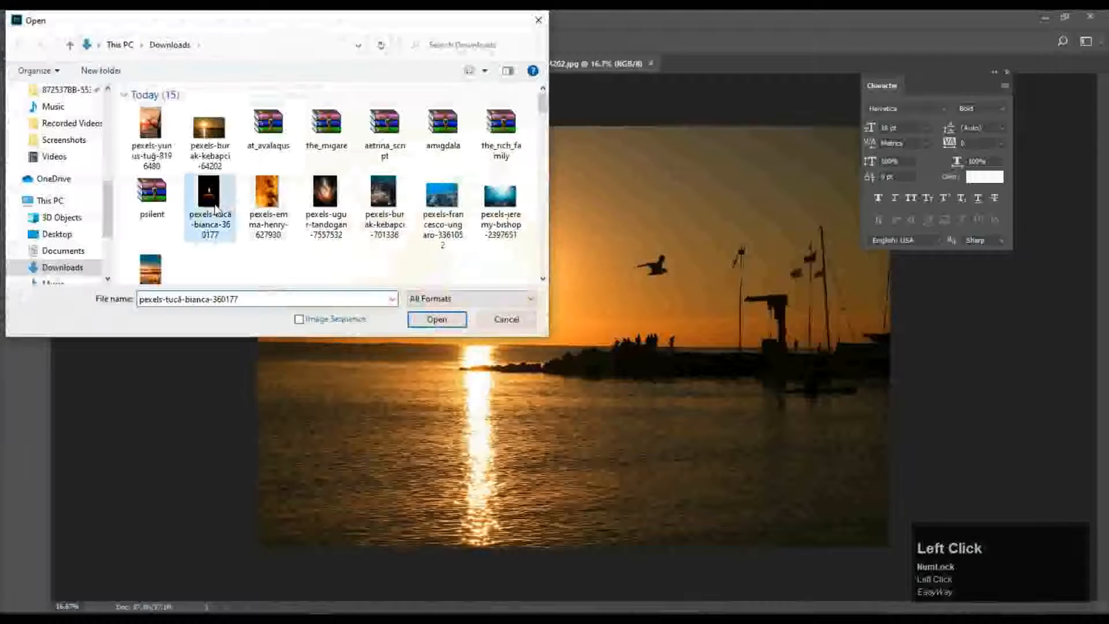
pyautogui.click(437, 319)
pyautogui.click(38, 20)
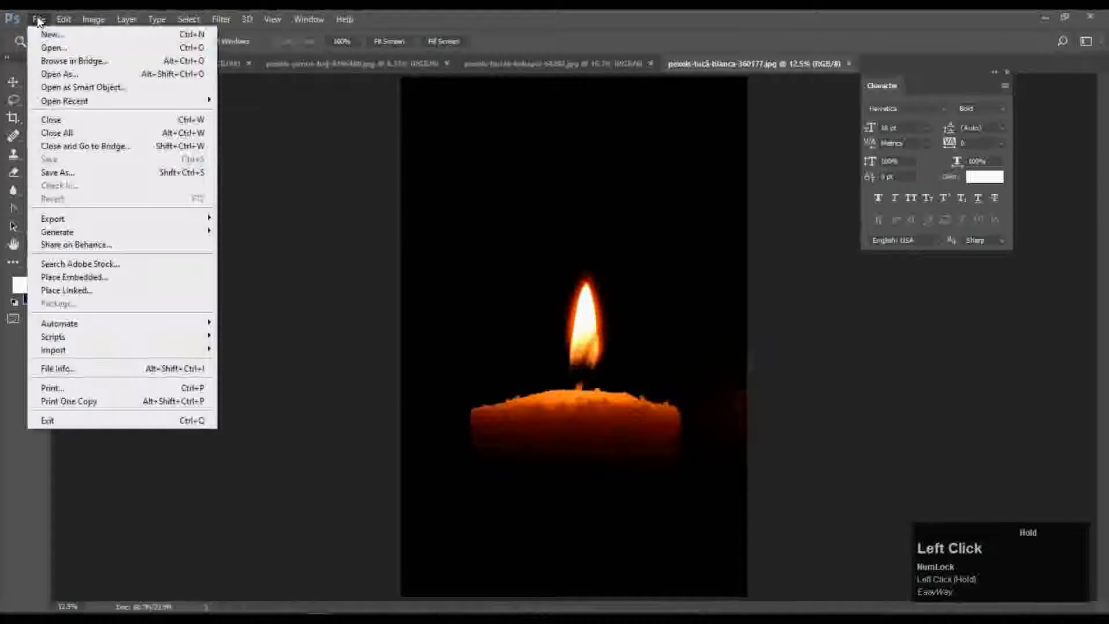
pyautogui.click(65, 50)
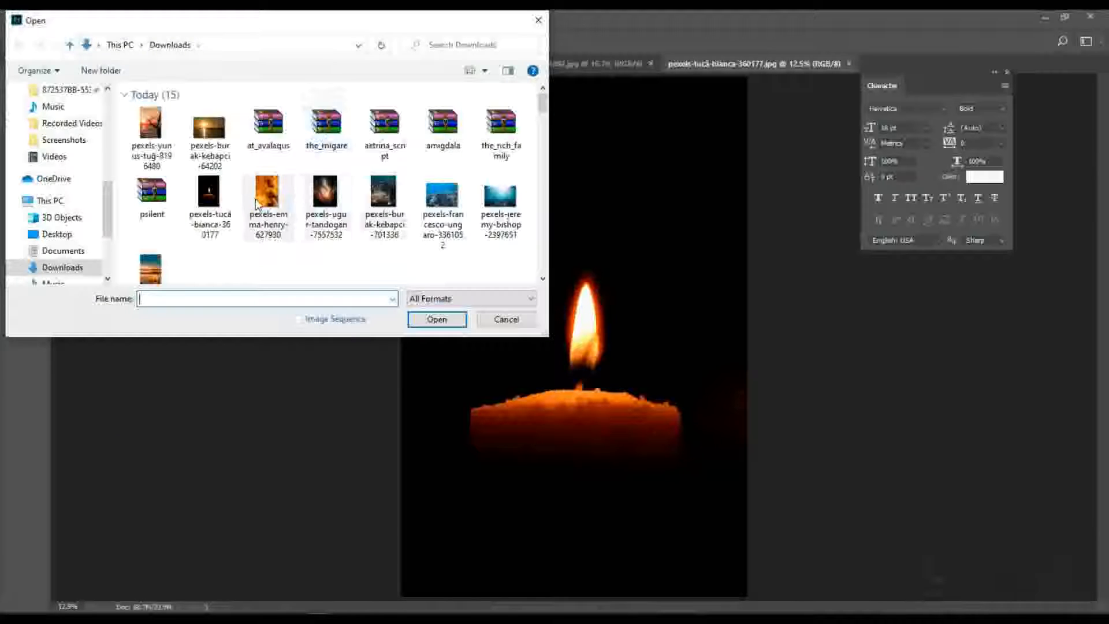
pyautogui.click(505, 320)
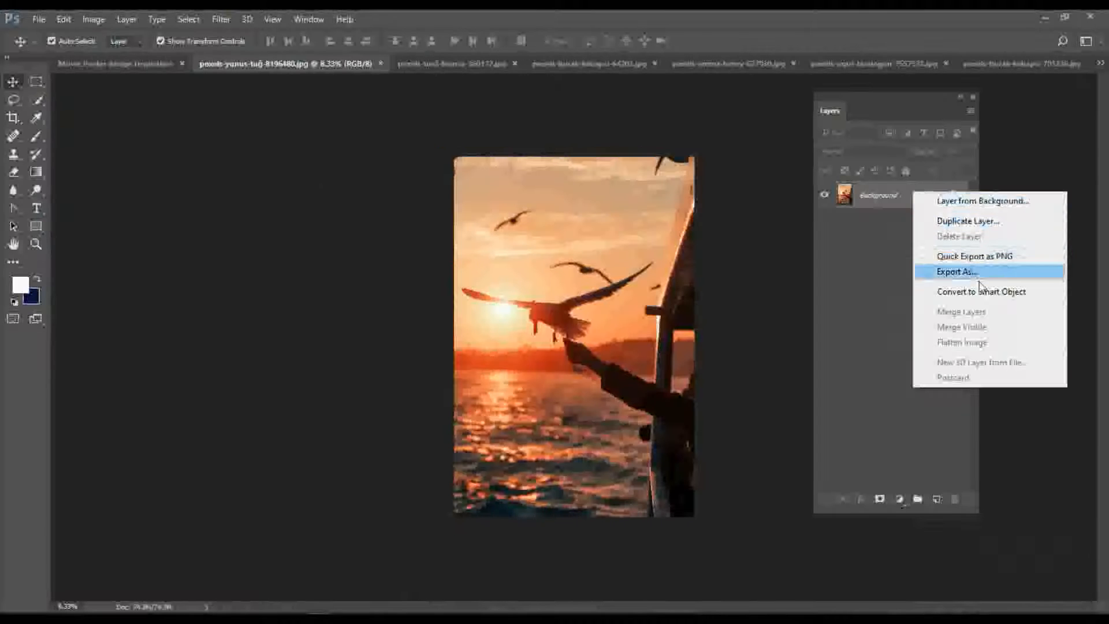
# Drag the seagull sunset photo into the poster document as a new layer.
pyautogui.click(918, 291)
pyautogui.hotkey('ctrl', 'z')
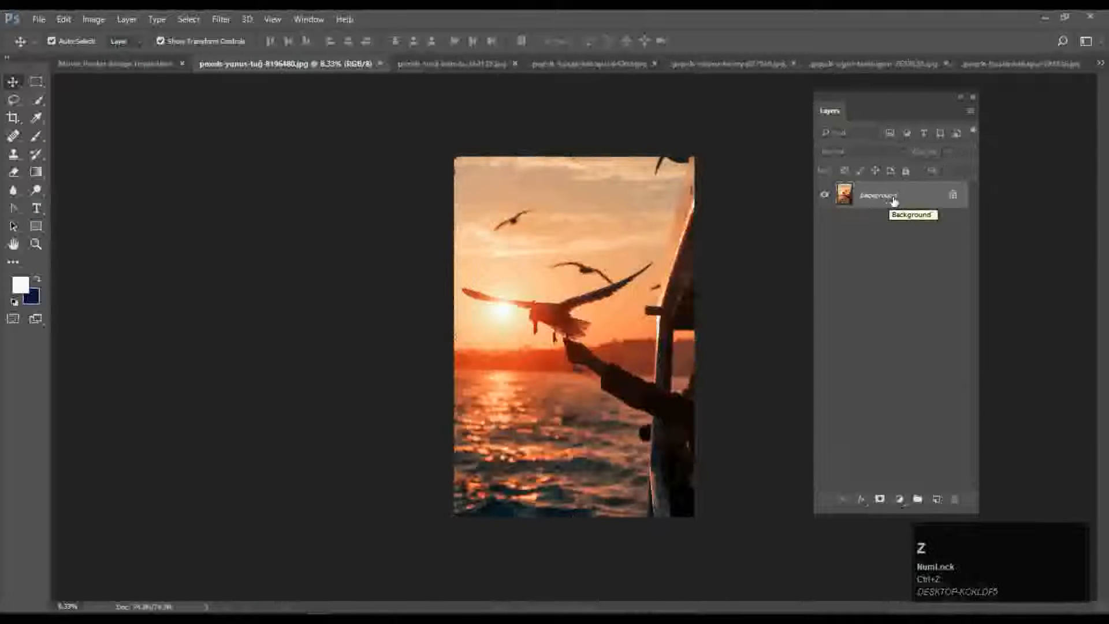
pyautogui.moveTo(898, 199); pyautogui.dragTo(213, 173)
pyautogui.scroll(1, 606, 270)
# Move the seagull photo to the poster's top-left, showing bird and water, spanning edge to edge.
pyautogui.moveTo(728, 435); pyautogui.dragTo(323, 416)
pyautogui.moveTo(592, 220); pyautogui.dragTo(581, 285)
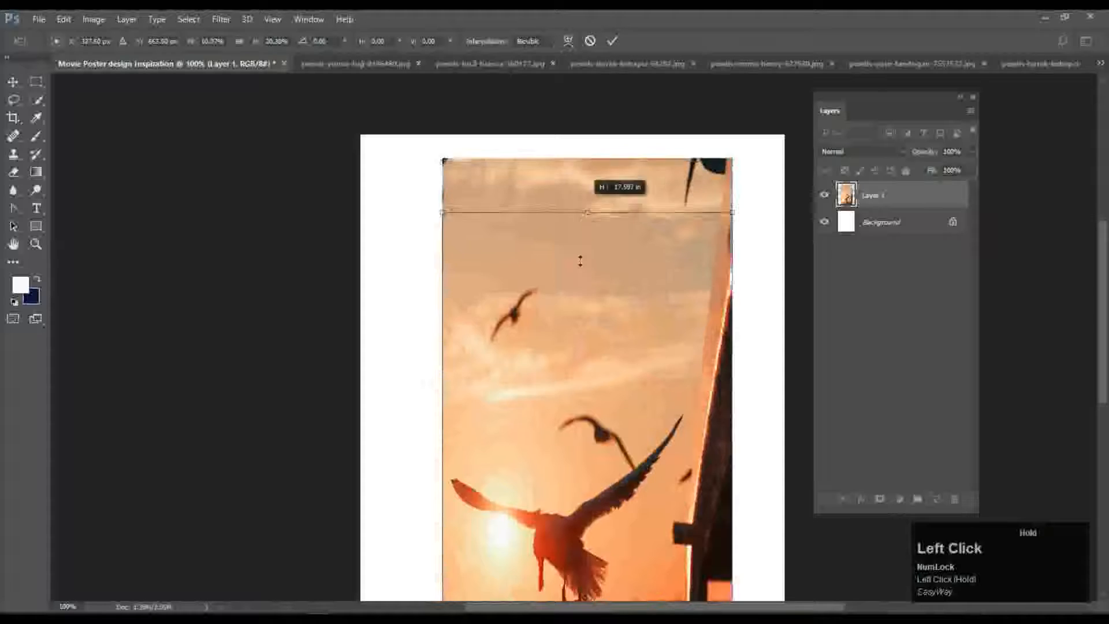
pyautogui.moveTo(626, 436); pyautogui.dragTo(549, 201)
pyautogui.moveTo(531, 398); pyautogui.dragTo(532, 311)
pyautogui.moveTo(659, 337); pyautogui.dragTo(787, 321)
pyautogui.moveTo(362, 335); pyautogui.dragTo(365, 335)
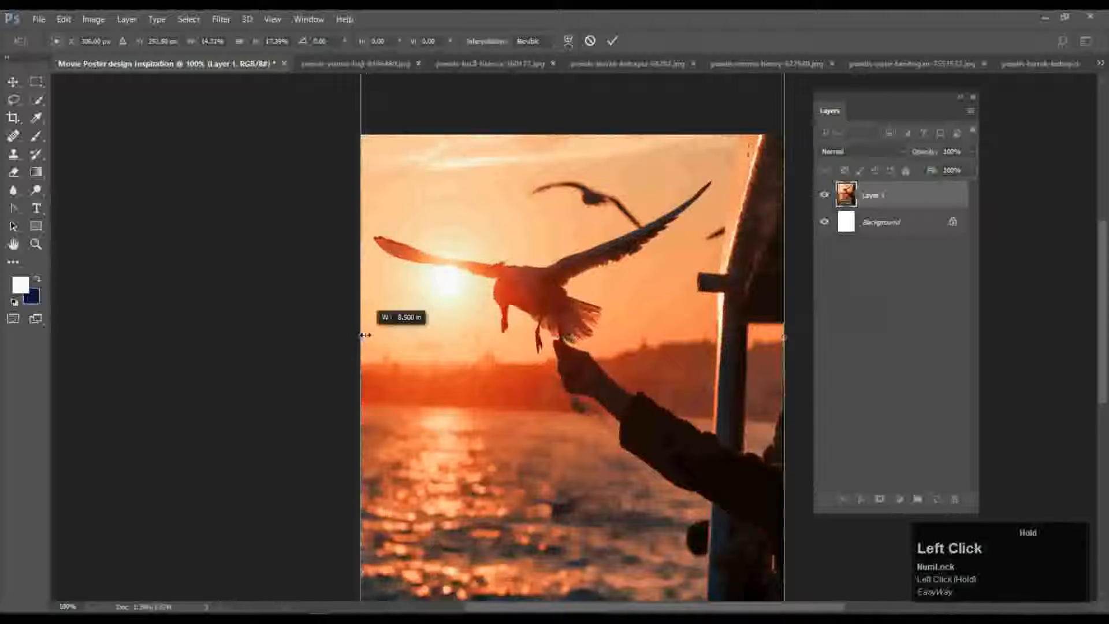
pyautogui.moveTo(441, 353); pyautogui.dragTo(441, 353)
pyautogui.scroll(1, 520, 364)
pyautogui.scroll(-2, 549, 370)
pyautogui.scroll(4, 599, 379)
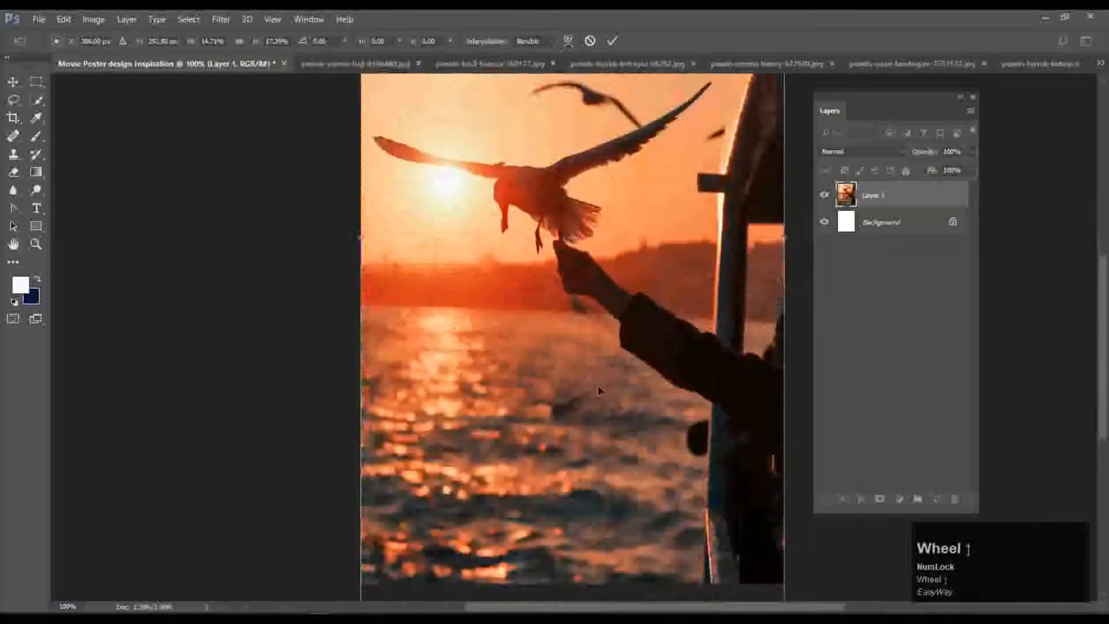
pyautogui.scroll(-5, 597, 142)
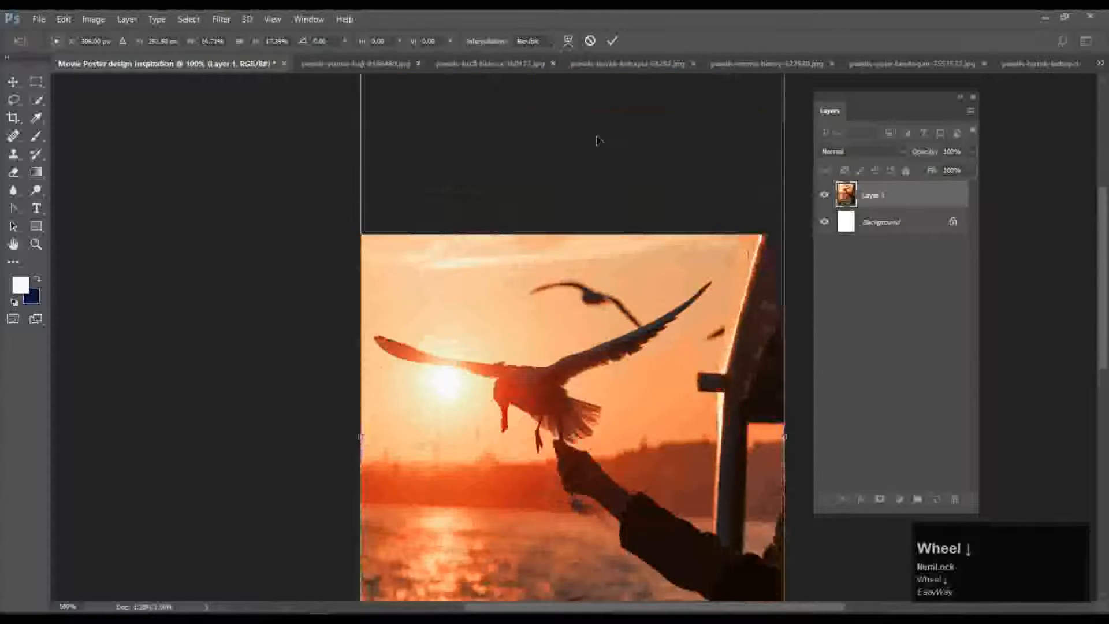
pyautogui.moveTo(573, 537); pyautogui.dragTo(618, 257)
# Scale the seagull photo to the full 8.5 in width and commit the transform.
pyautogui.scroll(3, 606, 346)
pyautogui.scroll(1, 606, 347)
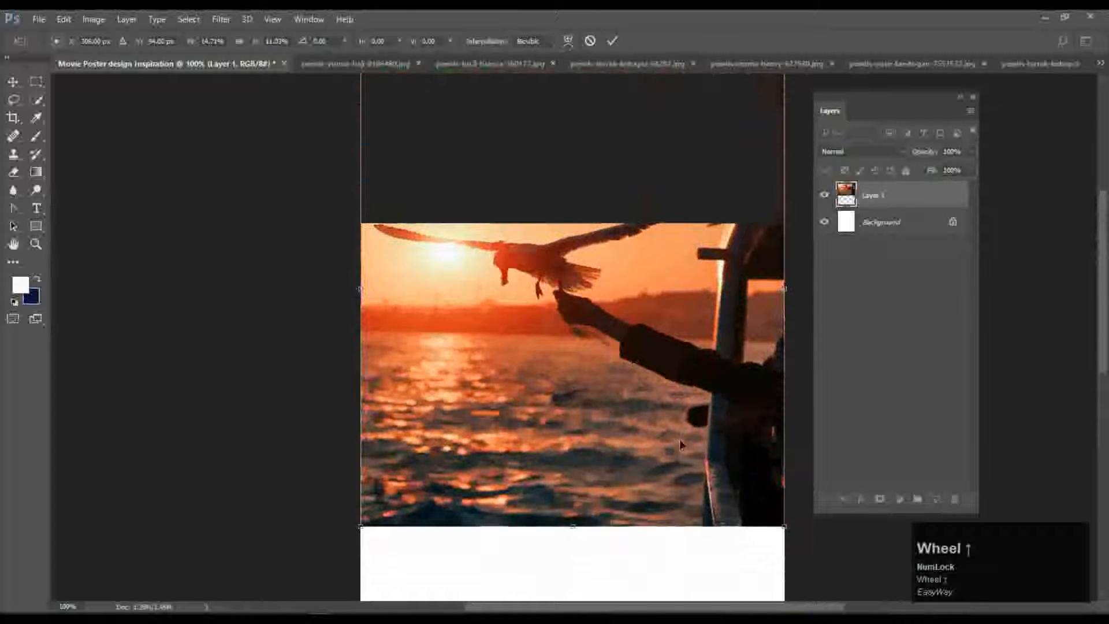
pyautogui.moveTo(782, 527); pyautogui.dragTo(747, 485)
pyautogui.moveTo(549, 389); pyautogui.dragTo(586, 391)
pyautogui.scroll(1, 589, 173)
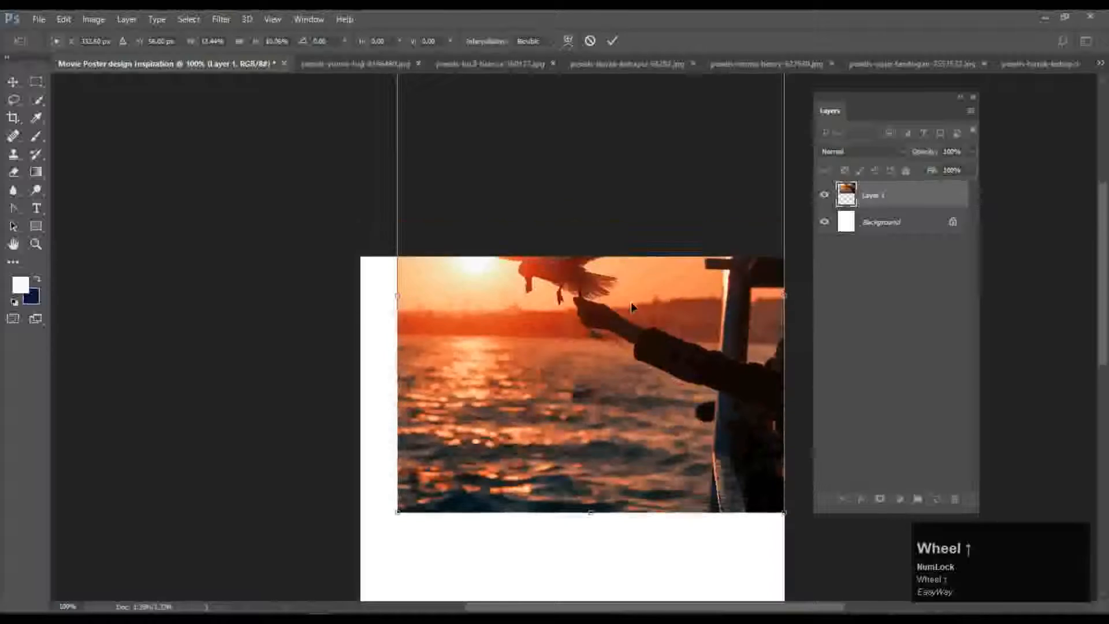
pyautogui.moveTo(590, 130); pyautogui.dragTo(590, 243)
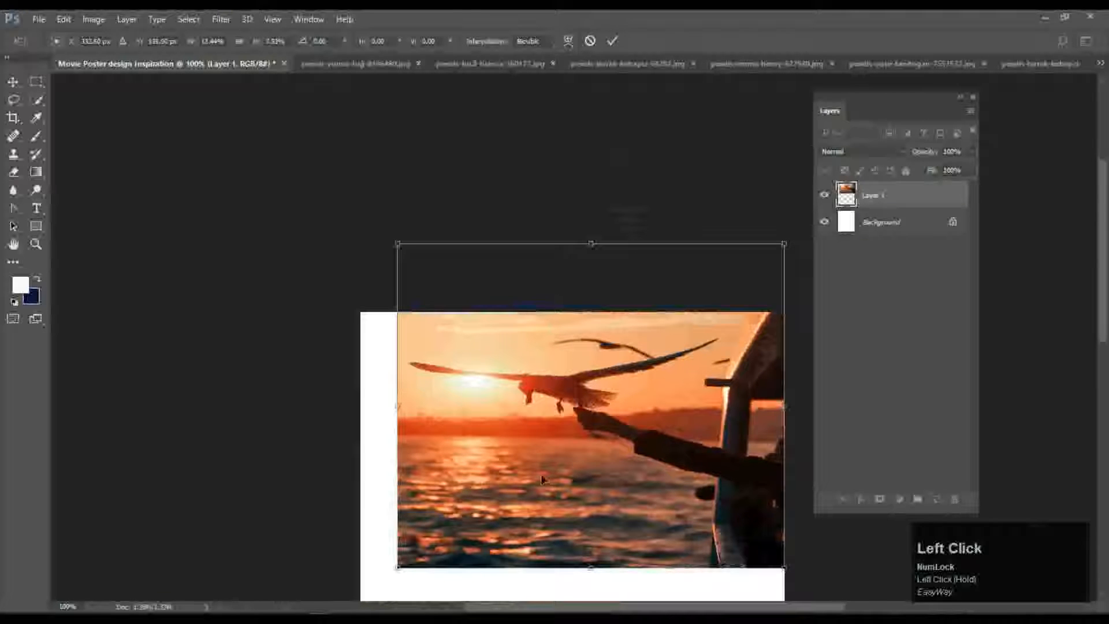
pyautogui.moveTo(397, 406); pyautogui.dragTo(361, 406)
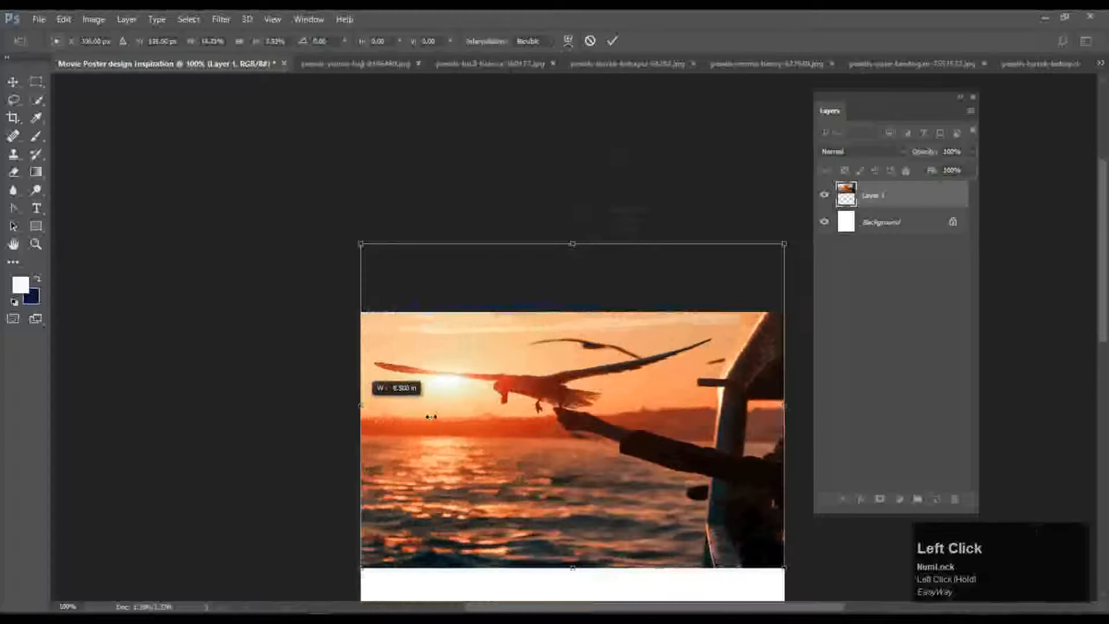
pyautogui.scroll(-3, 634, 393)
pyautogui.doubleClick(613, 323)
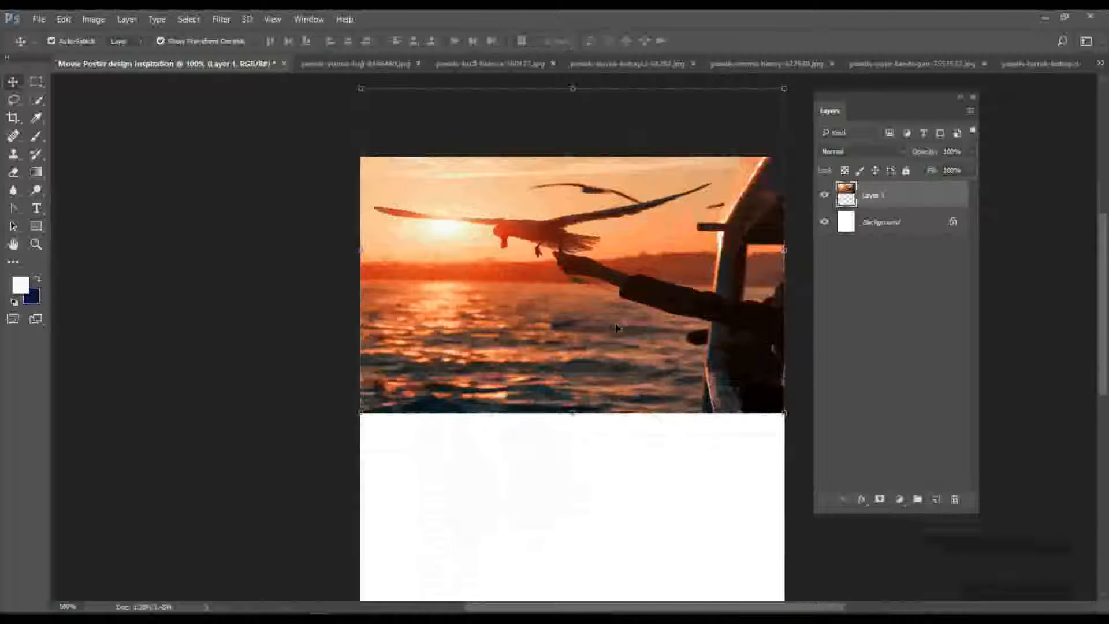
pyautogui.scroll(-1, 613, 323)
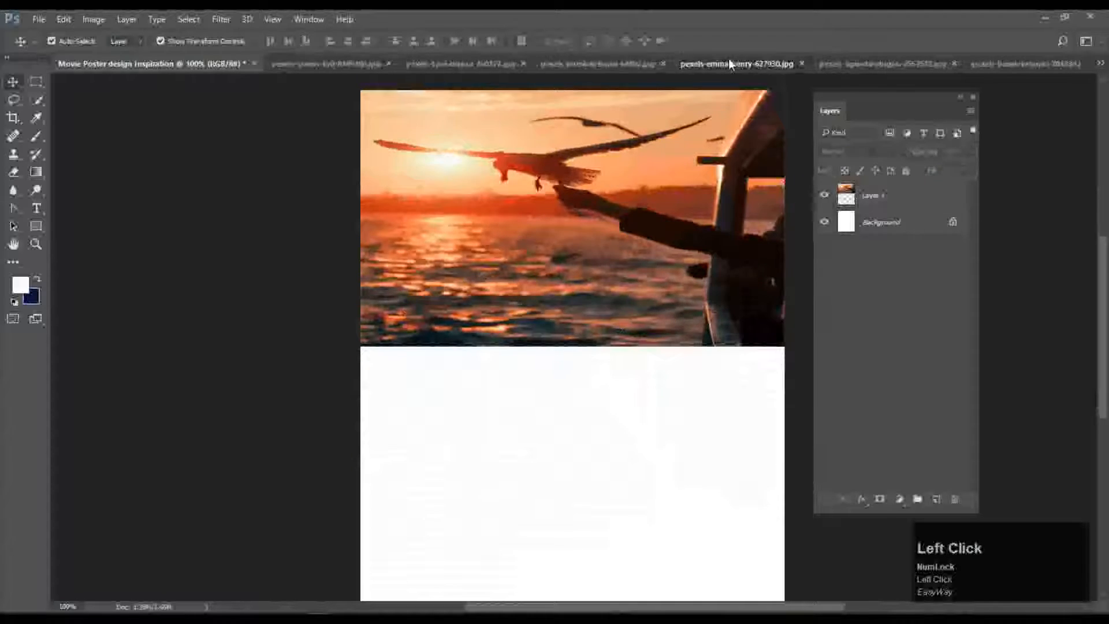
# Close the fire and jar photo documents.
pyautogui.click(729, 60)
pyautogui.click(851, 60)
pyautogui.click(992, 62)
pyautogui.click(468, 60)
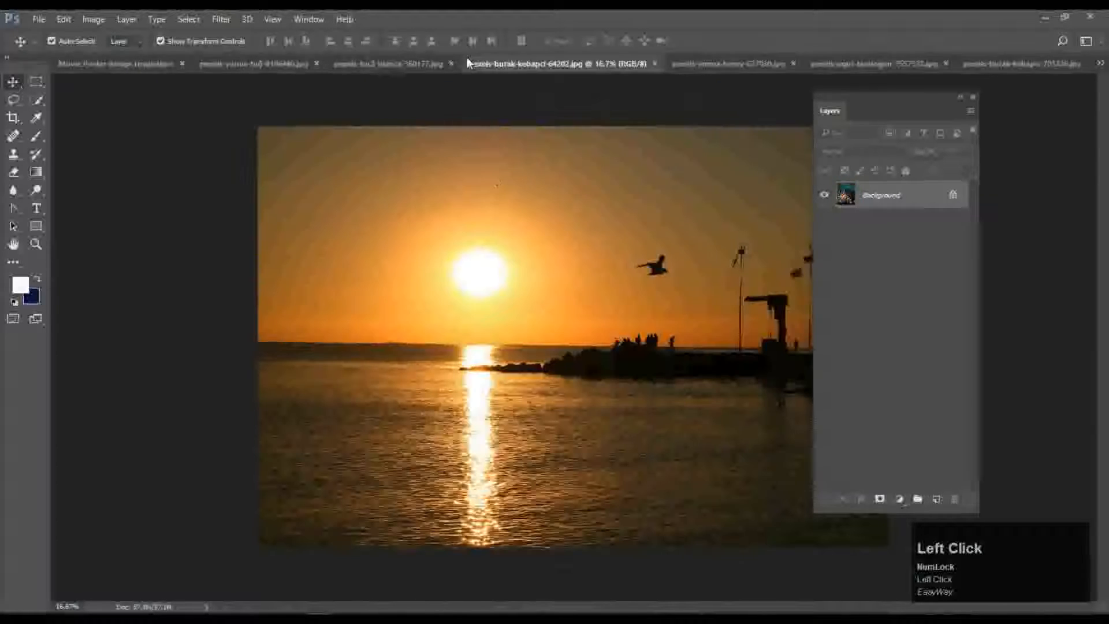
pyautogui.click(737, 58)
pyautogui.click(792, 63)
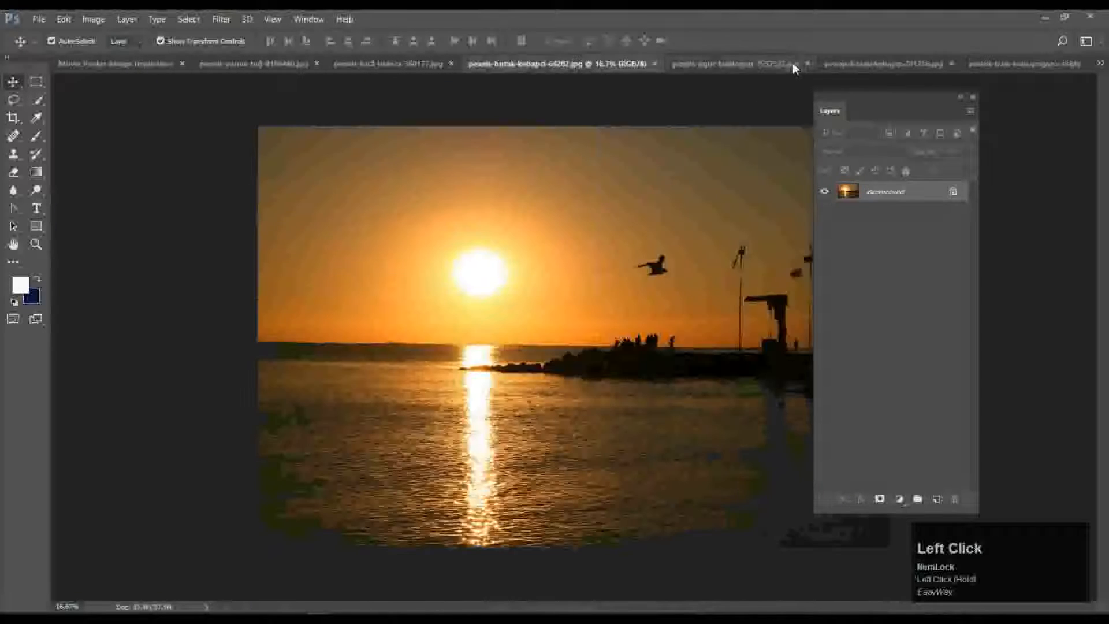
pyautogui.click(871, 63)
pyautogui.click(951, 62)
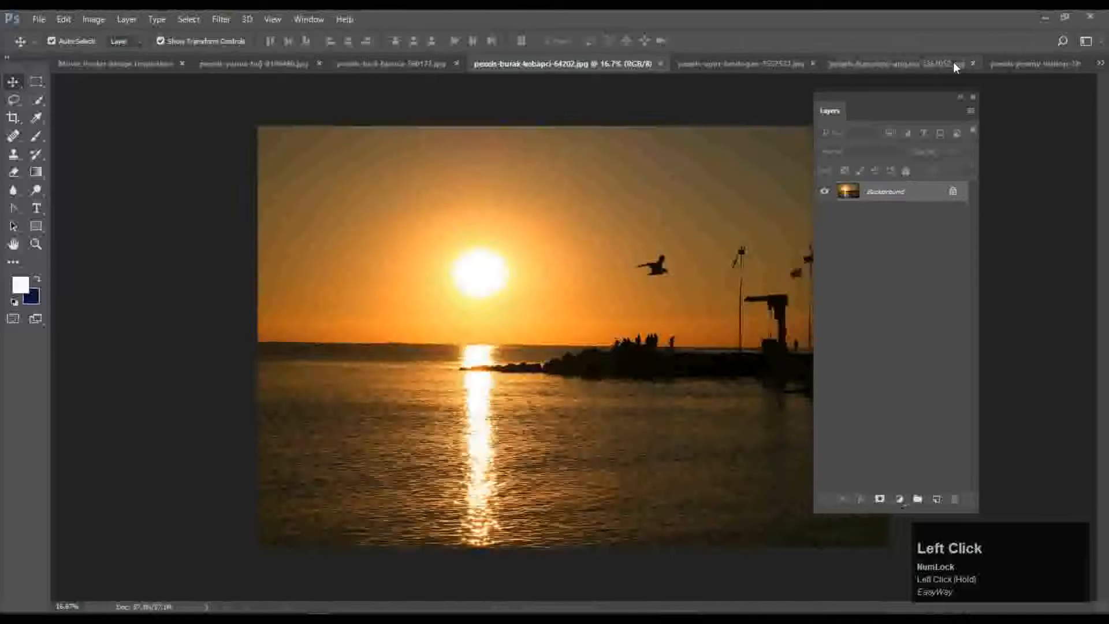
# Duplicate the underwater photo layer and place it scaled below the sunset image.
pyautogui.click(891, 65)
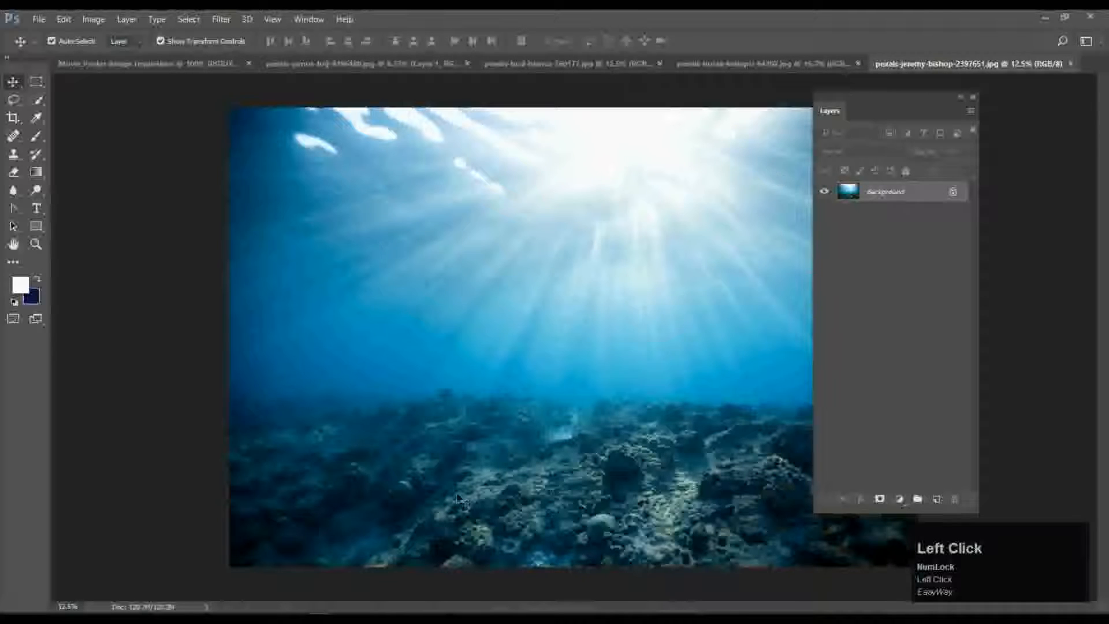
pyautogui.hotkey('ctrl', 'j')
pyautogui.moveTo(539, 391); pyautogui.dragTo(590, 445)
pyautogui.moveTo(665, 145); pyautogui.dragTo(423, 311)
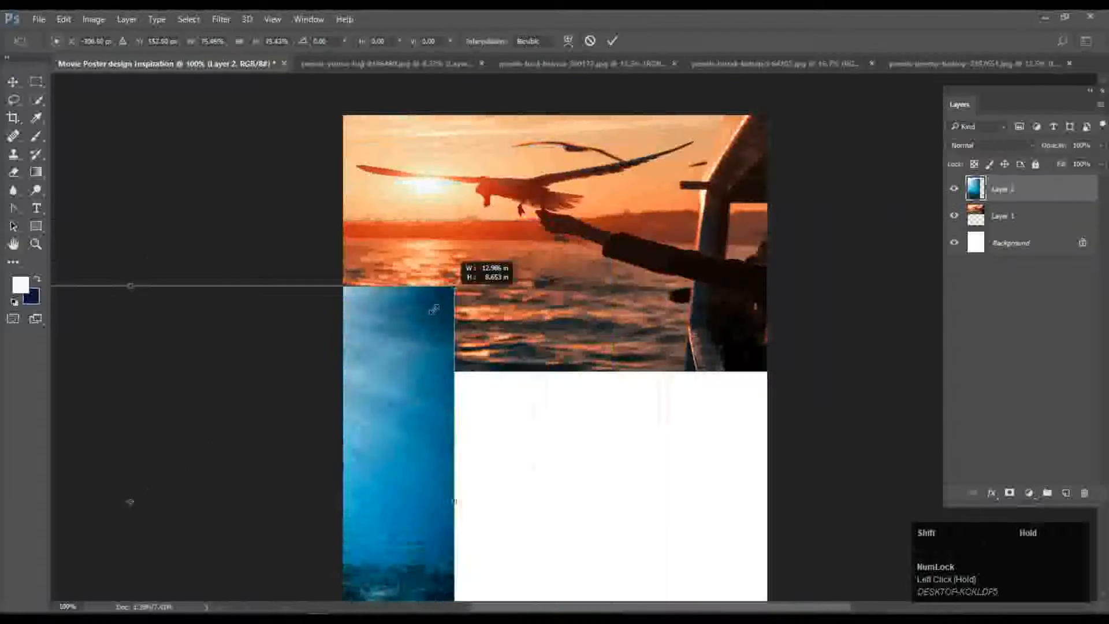
pyautogui.moveTo(422, 373); pyautogui.dragTo(752, 237)
pyautogui.moveTo(753, 171); pyautogui.dragTo(478, 353)
pyautogui.moveTo(442, 427); pyautogui.dragTo(639, 448)
pyautogui.scroll(-3, 635, 448)
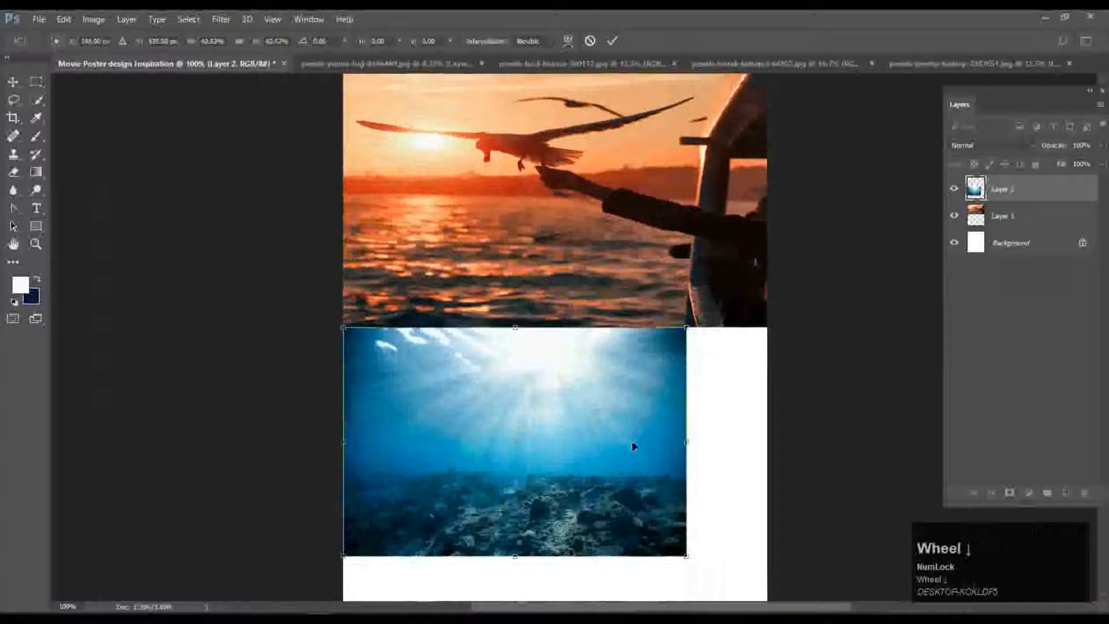
pyautogui.moveTo(686, 488); pyautogui.dragTo(742, 515)
pyautogui.scroll(2, 742, 515)
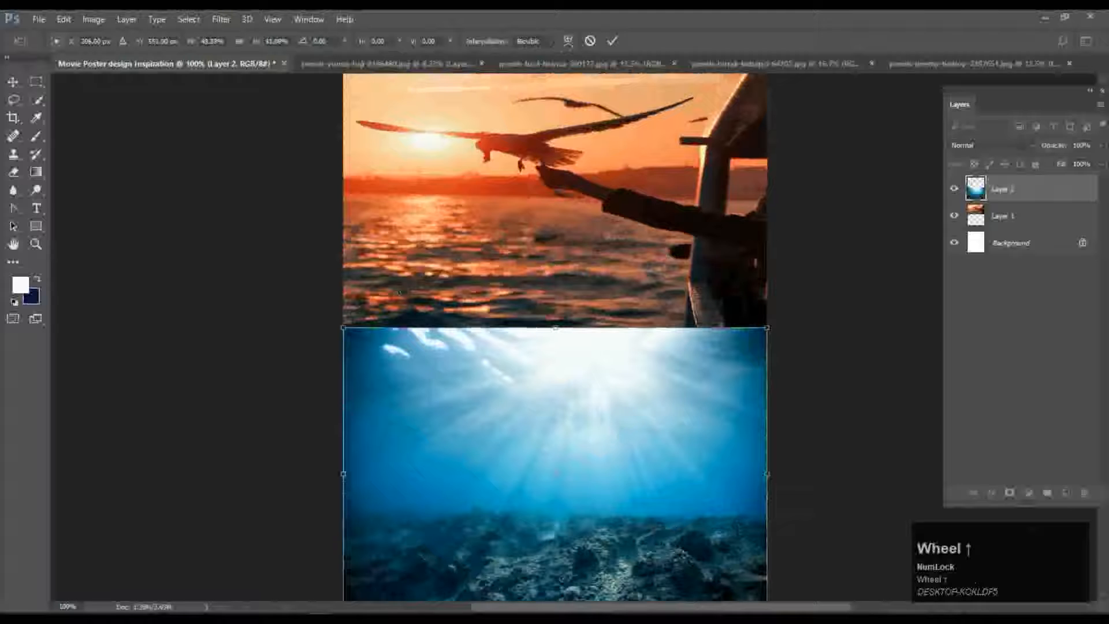
# Stretch the underwater image up to meet the seagull photo and apply the resize.
pyautogui.click(12, 85)
pyautogui.click(585, 248)
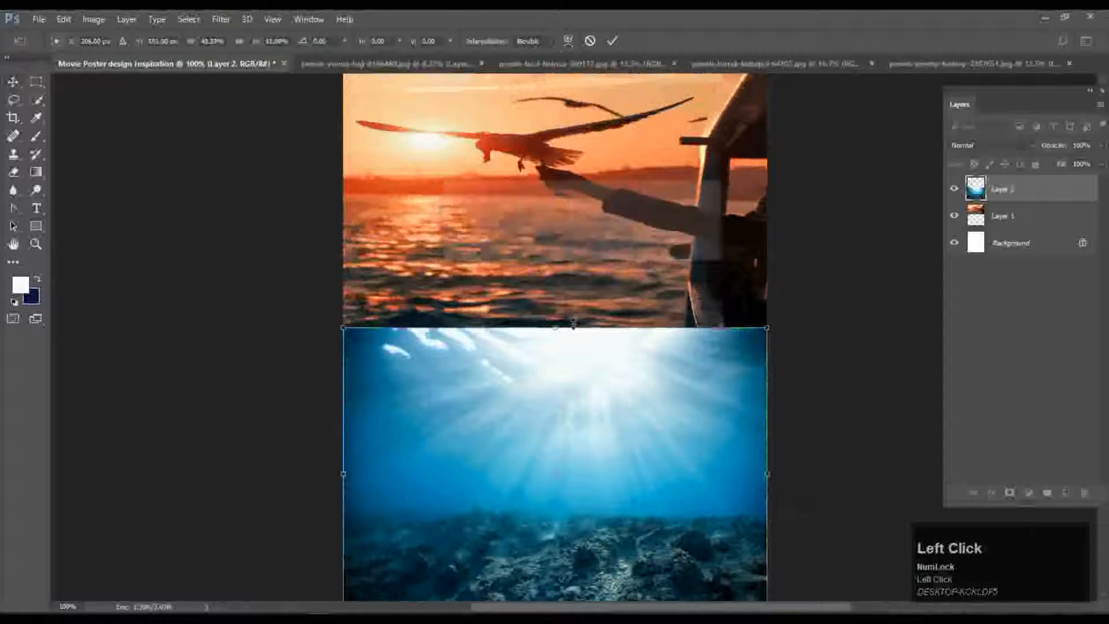
pyautogui.moveTo(556, 326); pyautogui.dragTo(556, 227)
pyautogui.scroll(2, 558, 237)
pyautogui.moveTo(557, 283); pyautogui.dragTo(658, 380)
pyautogui.click(615, 38)
# Close the underwater source image without saving and bring up the Open dialog from the poster.
pyautogui.click(950, 62)
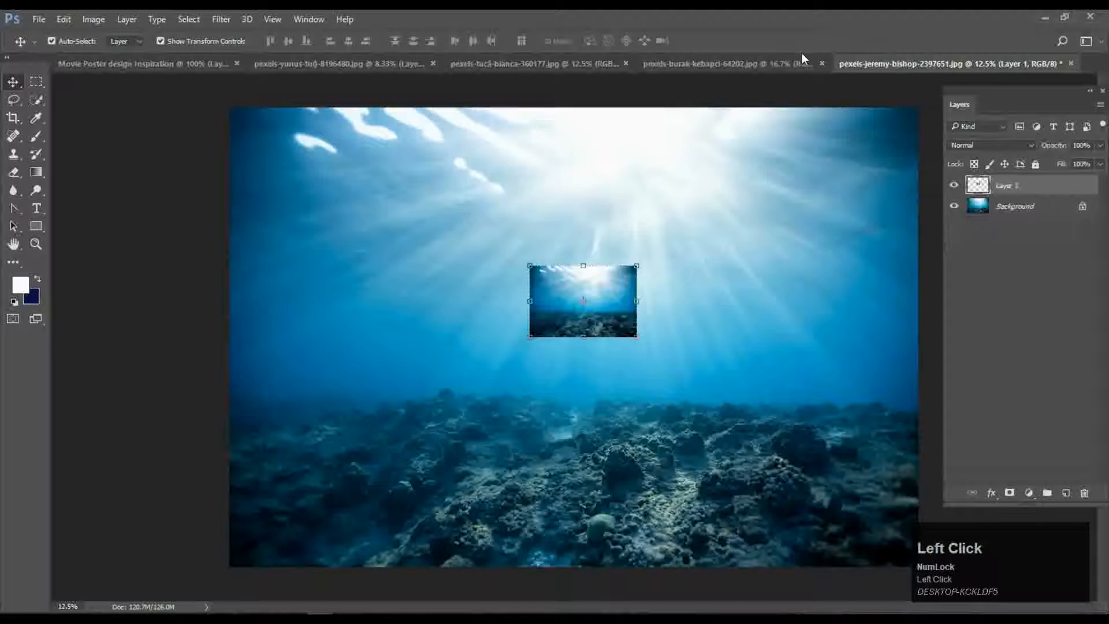
pyautogui.click(1070, 63)
pyautogui.click(568, 247)
pyautogui.click(681, 63)
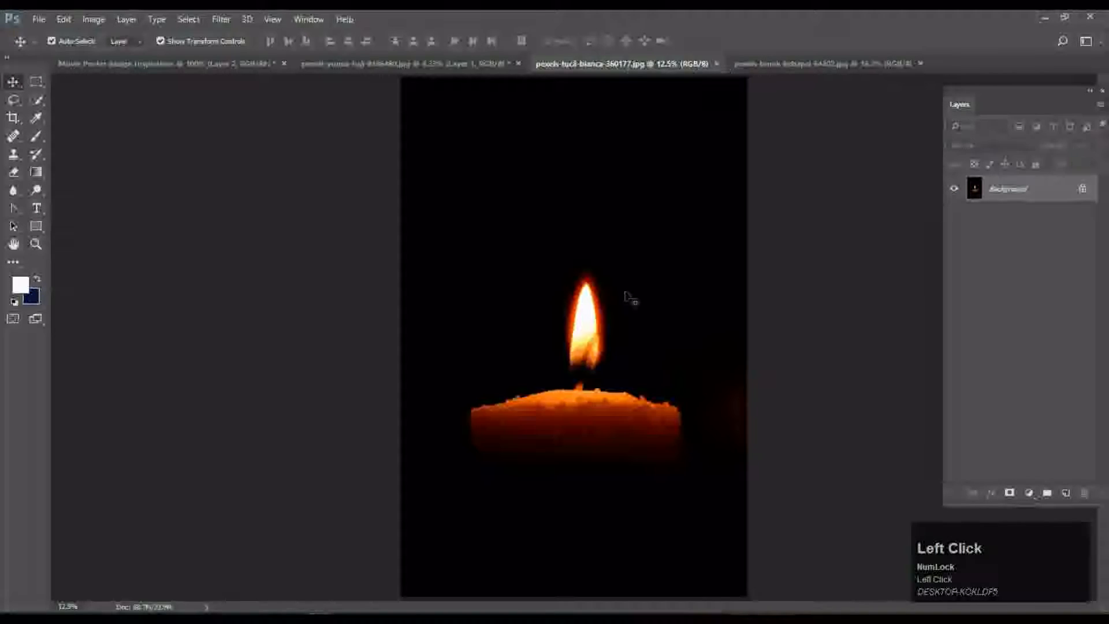
pyautogui.click(411, 63)
pyautogui.click(214, 63)
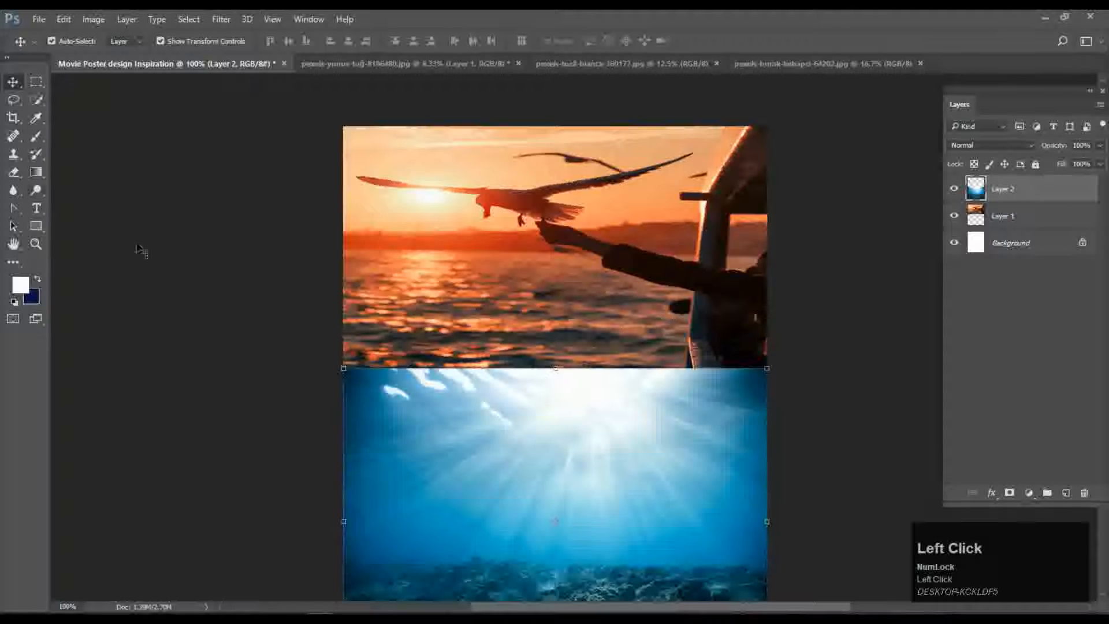
pyautogui.click(38, 19)
pyautogui.click(61, 46)
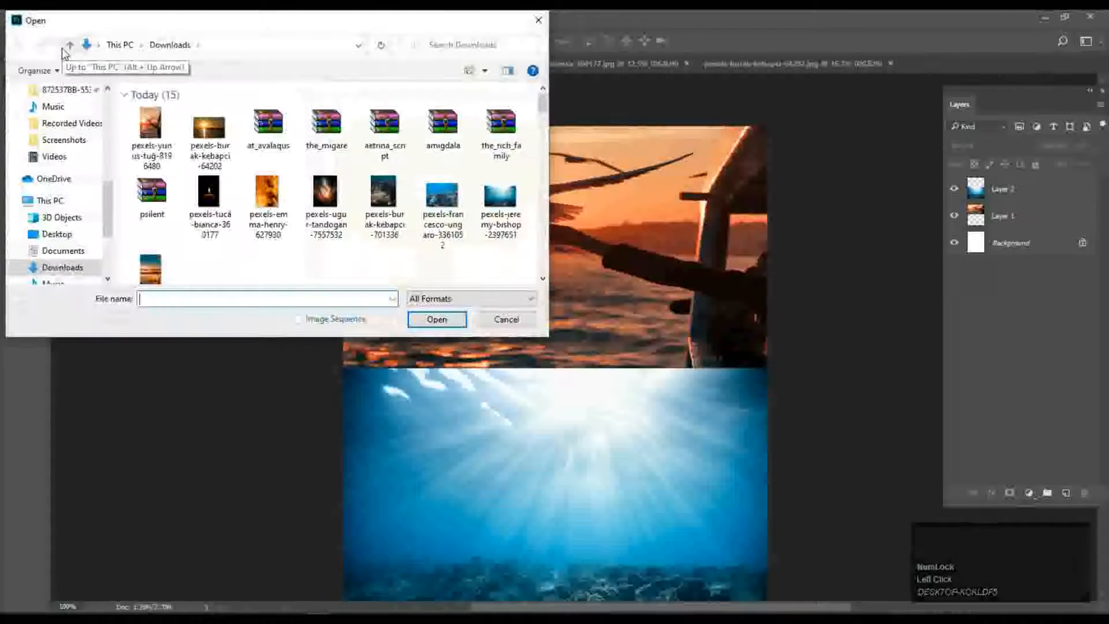
# Open pexels-burak-kebapci-64202, duplicate its background, and bring the layer into the poster.
pyautogui.click(209, 130)
pyautogui.click(426, 321)
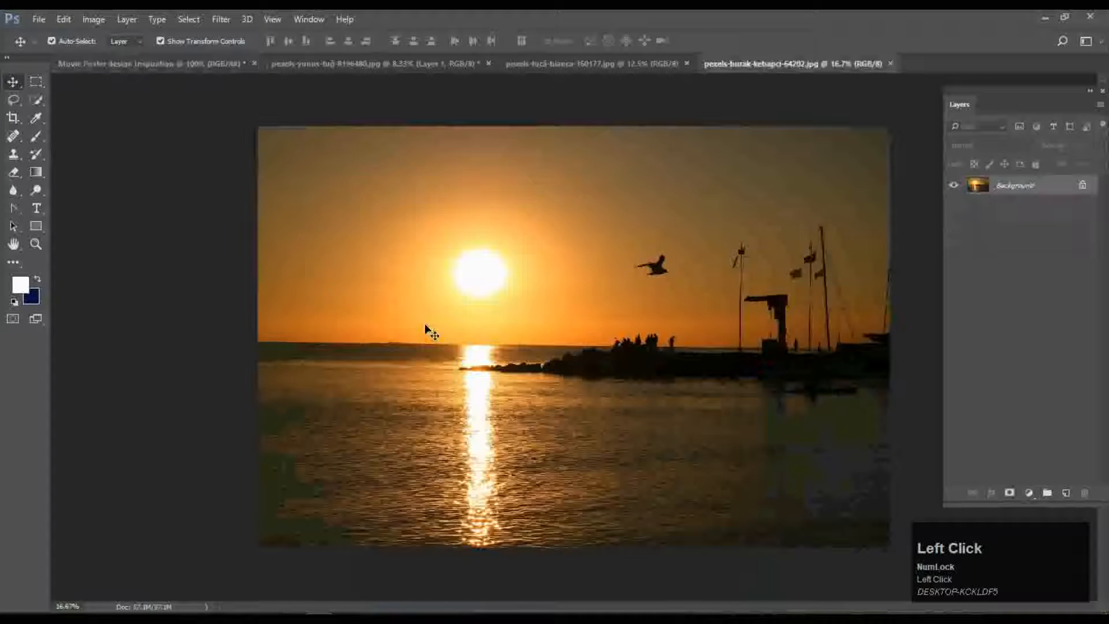
pyautogui.moveTo(490, 315); pyautogui.dragTo(491, 315)
pyautogui.click(683, 279)
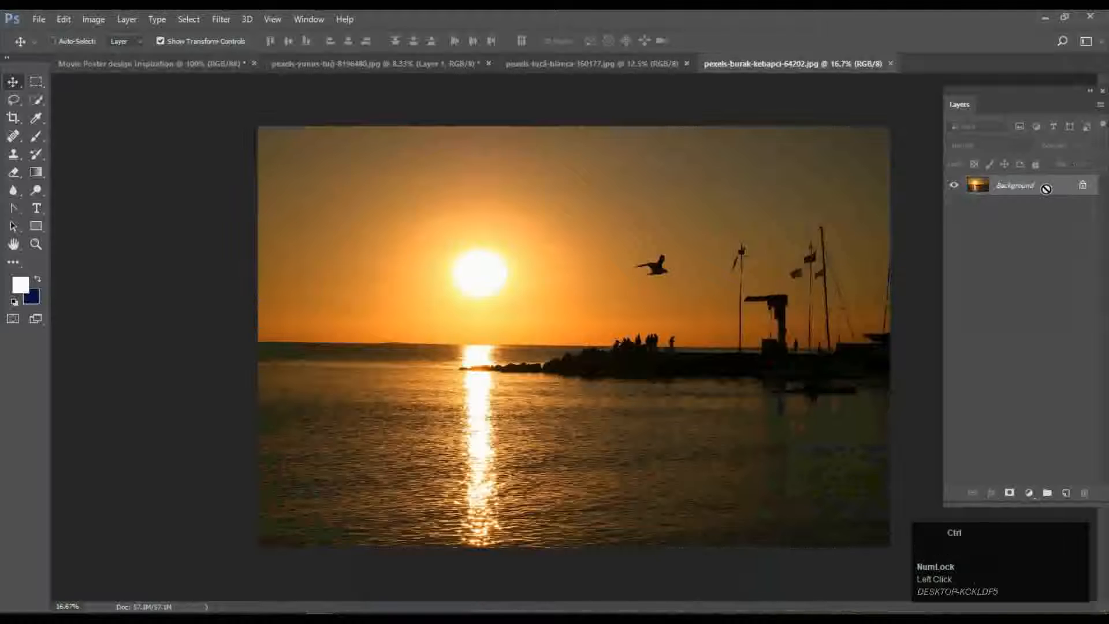
pyautogui.hotkey('ctrl', 'j')
pyautogui.moveTo(652, 120); pyautogui.dragTo(550, 355)
# Resize the harbour sunset layer to the poster's width, aligned to the top edge.
pyautogui.moveTo(674, 285); pyautogui.dragTo(526, 485)
pyautogui.moveTo(565, 349); pyautogui.dragTo(687, 246)
pyautogui.moveTo(747, 144); pyautogui.dragTo(841, 123)
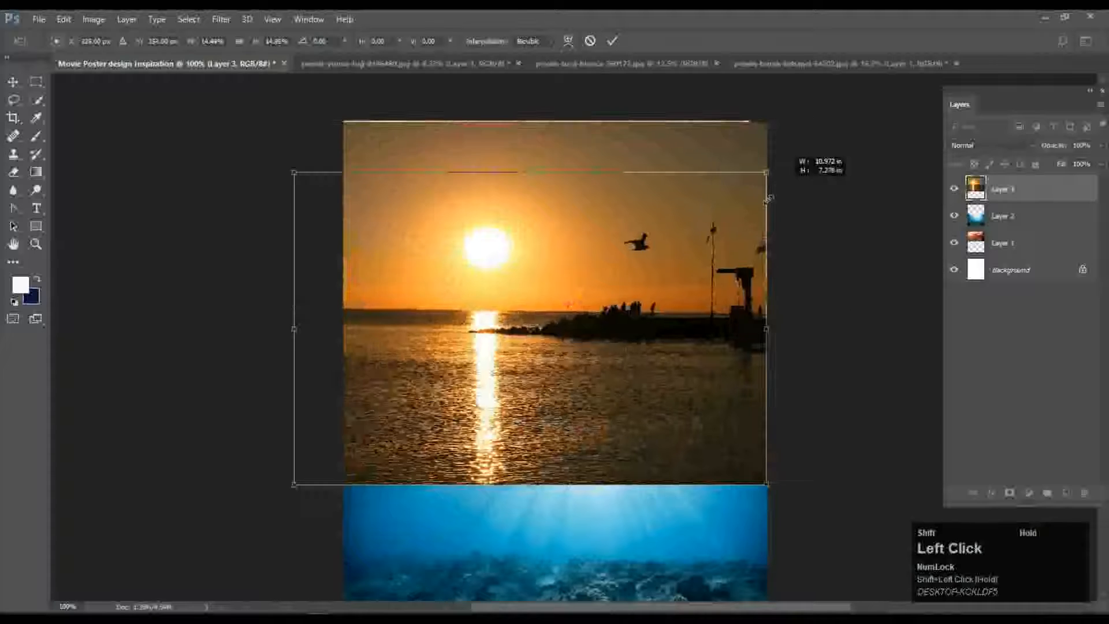
pyautogui.moveTo(803, 169); pyautogui.dragTo(726, 198)
pyautogui.moveTo(515, 418); pyautogui.dragTo(565, 397)
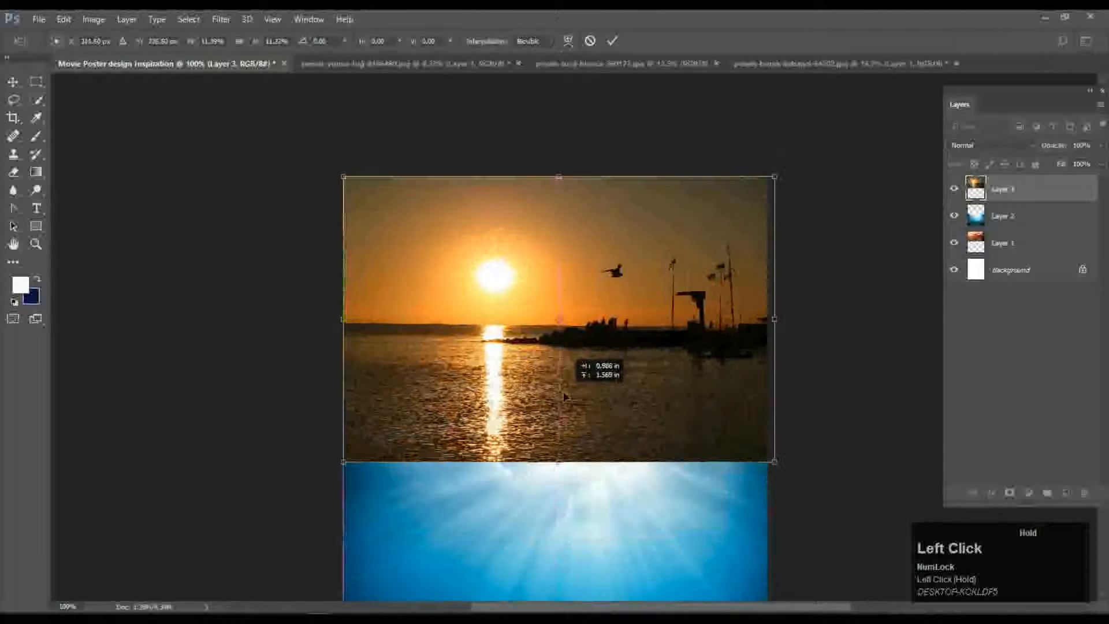
pyautogui.moveTo(773, 317); pyautogui.dragTo(766, 317)
pyautogui.scroll(-3, 766, 317)
pyautogui.moveTo(556, 374); pyautogui.dragTo(556, 427)
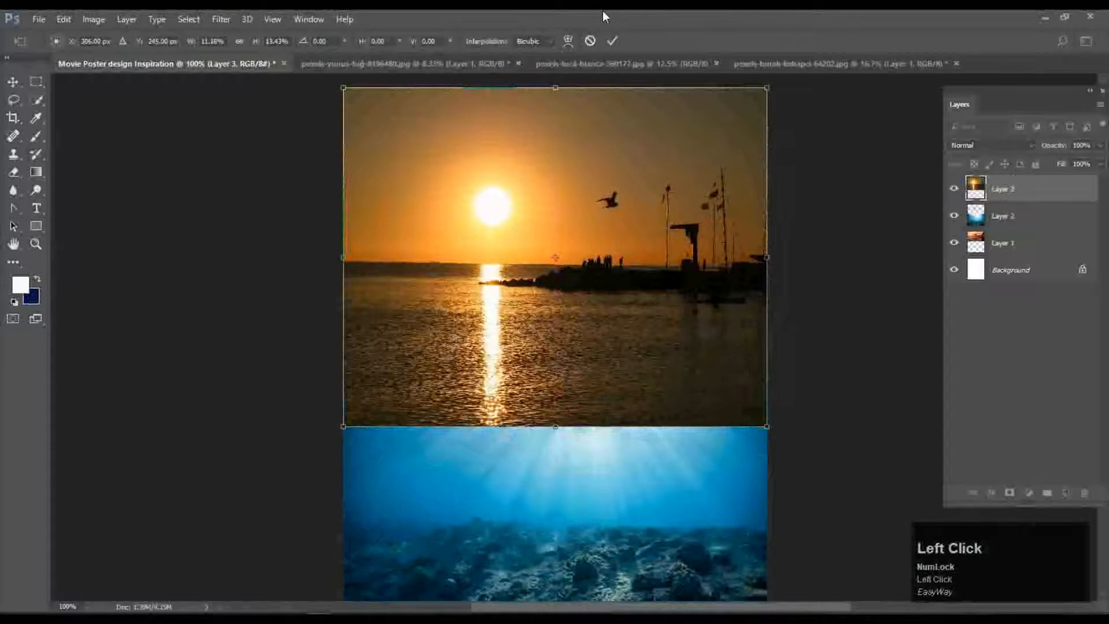
pyautogui.doubleClick(395, 204)
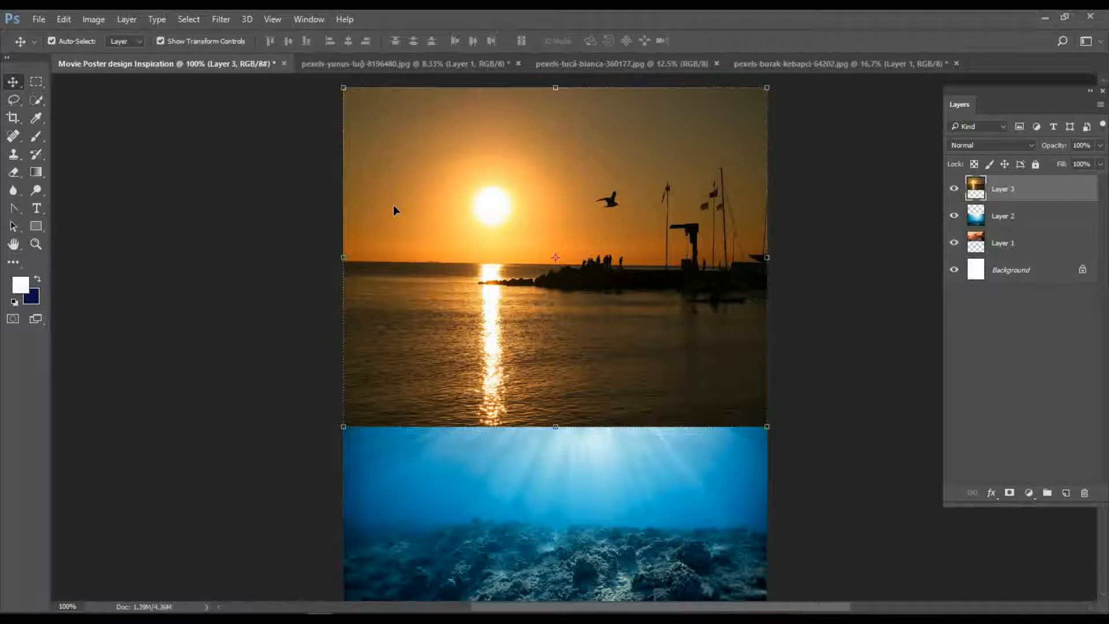
# Lower the harbour sunset layer's opacity to 84%.
pyautogui.click(1100, 145)
pyautogui.moveTo(1100, 161)
pyautogui.mouseDown()
pyautogui.moveTo(1077, 165)
pyautogui.moveTo(1090, 159)
pyautogui.mouseUp()
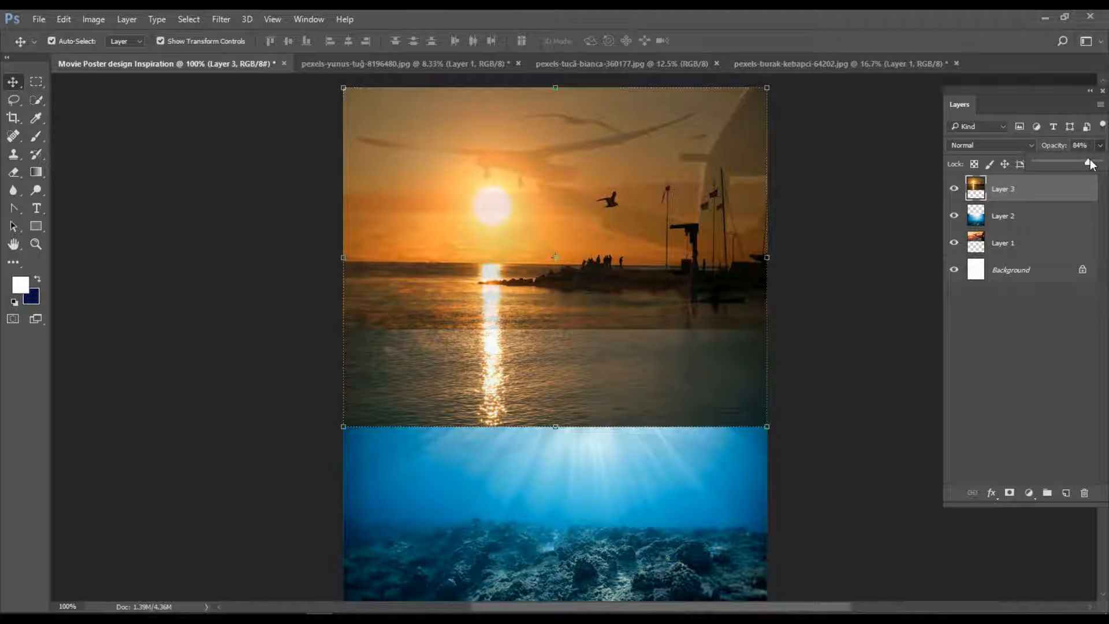
pyautogui.scroll(1, 1104, 354)
# Erase the bottom of the harbour sunset layer to reveal the underwater rays.
pyautogui.click(838, 312)
pyautogui.click(61, 212)
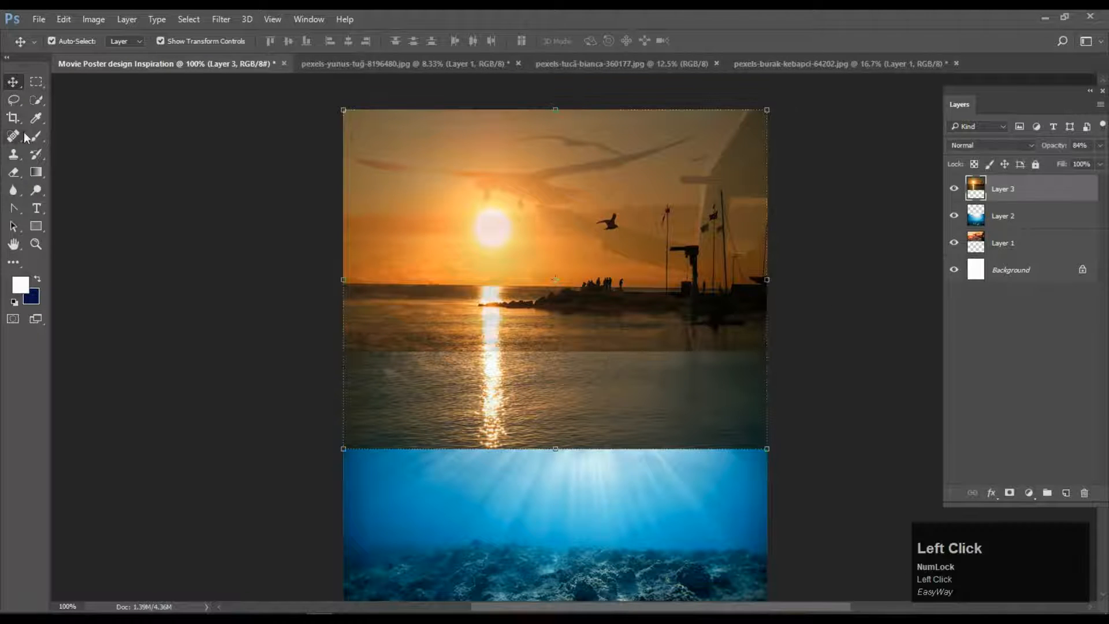
pyautogui.click(13, 172)
pyautogui.moveTo(359, 428)
pyautogui.mouseDown()
pyautogui.moveTo(619, 414)
pyautogui.moveTo(698, 421)
pyautogui.moveTo(858, 484)
pyautogui.mouseUp()
# Erase along the underwater layer's top edge so it fades into the sunset water.
pyautogui.click(1010, 242)
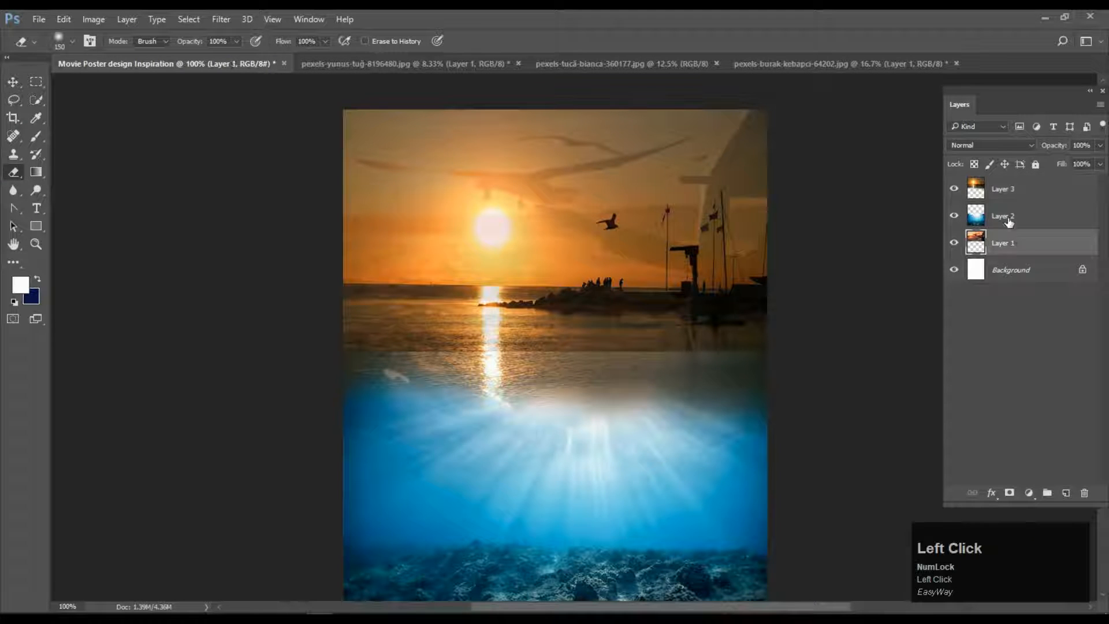
pyautogui.click(1008, 221)
pyautogui.moveTo(445, 388)
pyautogui.mouseDown()
pyautogui.moveTo(431, 386)
pyautogui.moveTo(437, 320)
pyautogui.mouseUp()
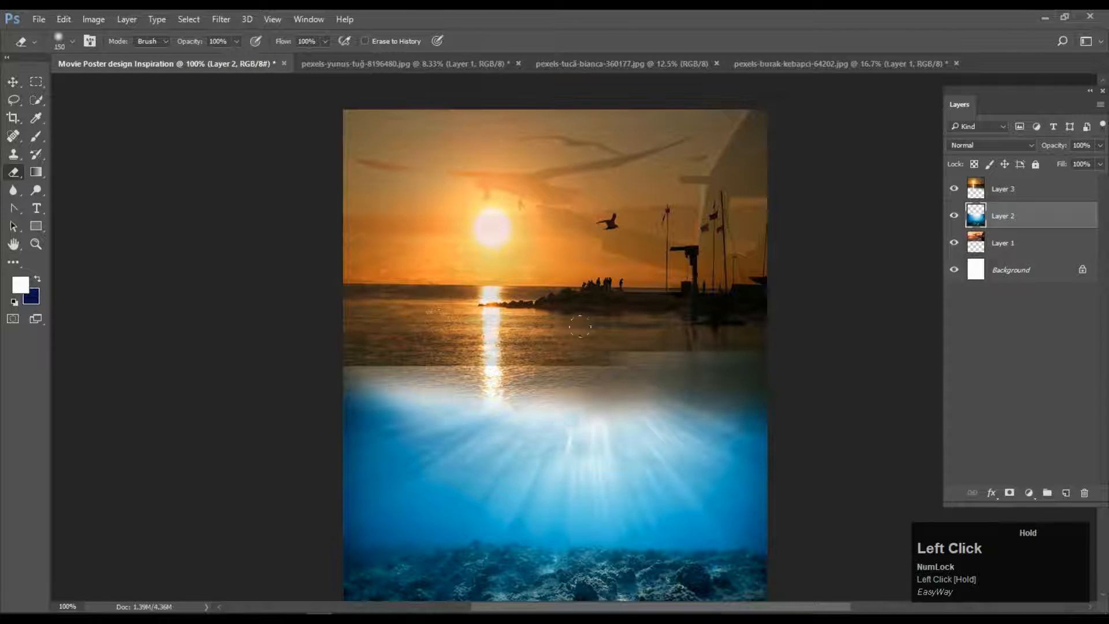
pyautogui.moveTo(564, 332); pyautogui.dragTo(701, 328)
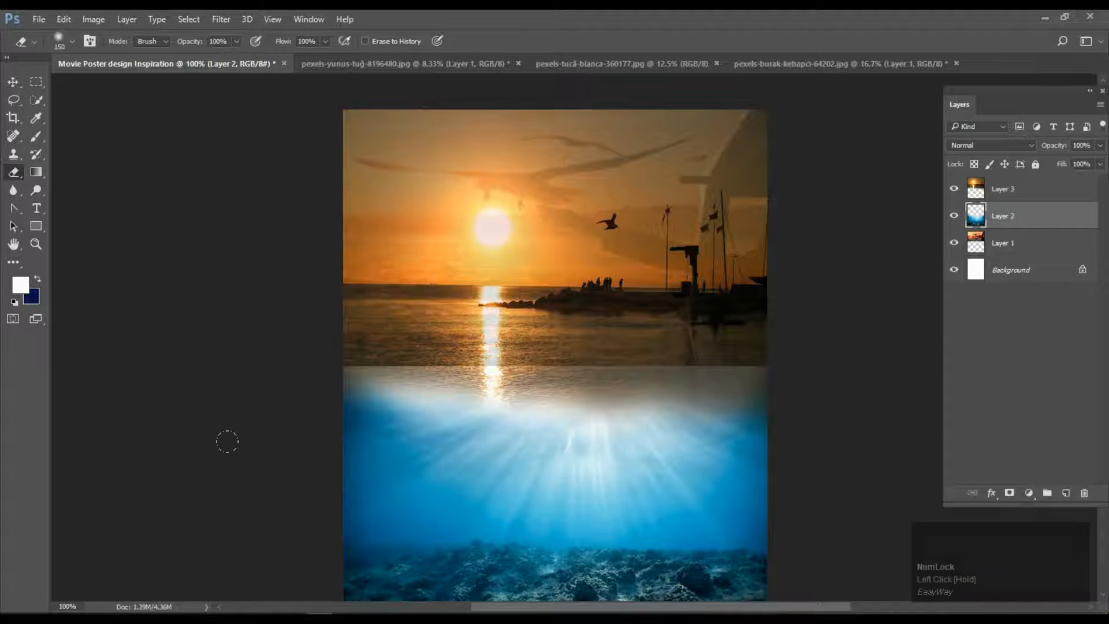
pyautogui.click(1019, 242)
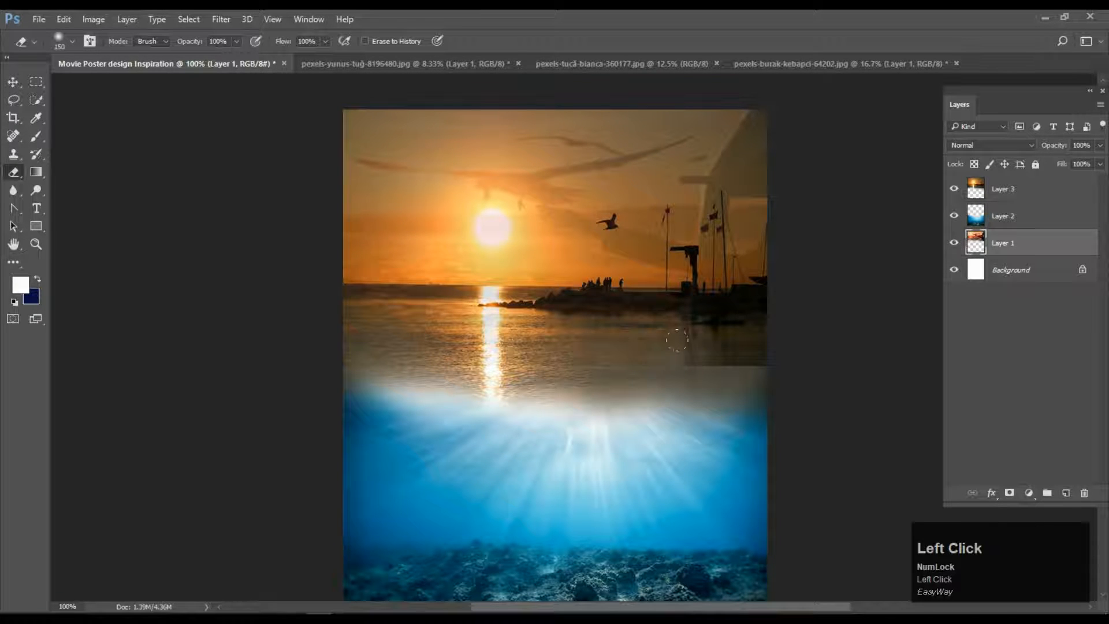
pyautogui.scroll(-3, 220, 357)
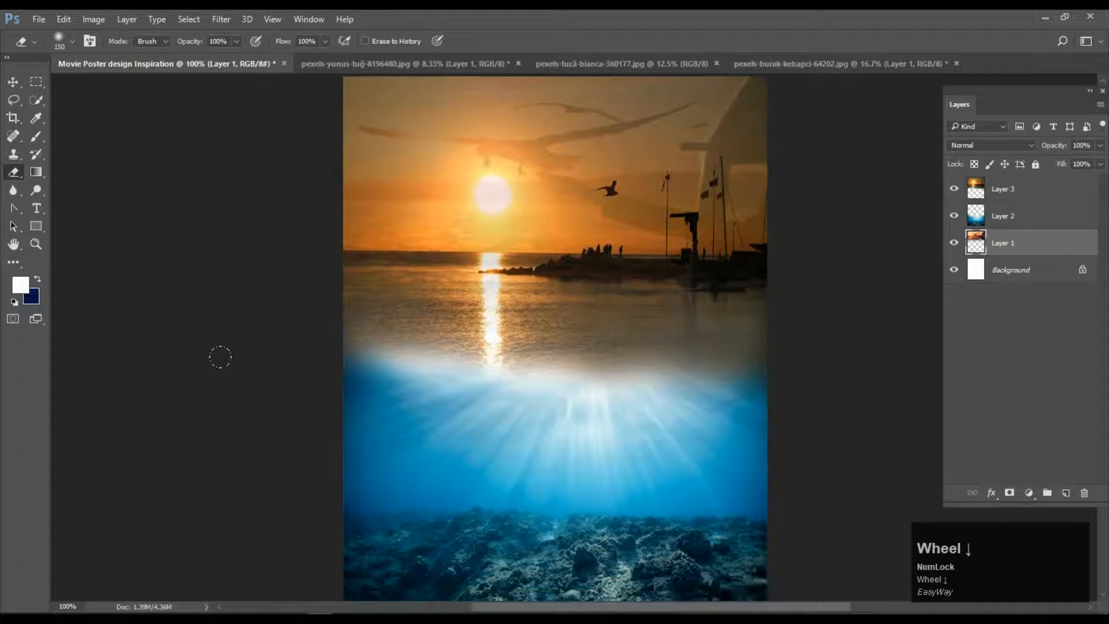
pyautogui.click(14, 83)
pyautogui.scroll(1, 250, 351)
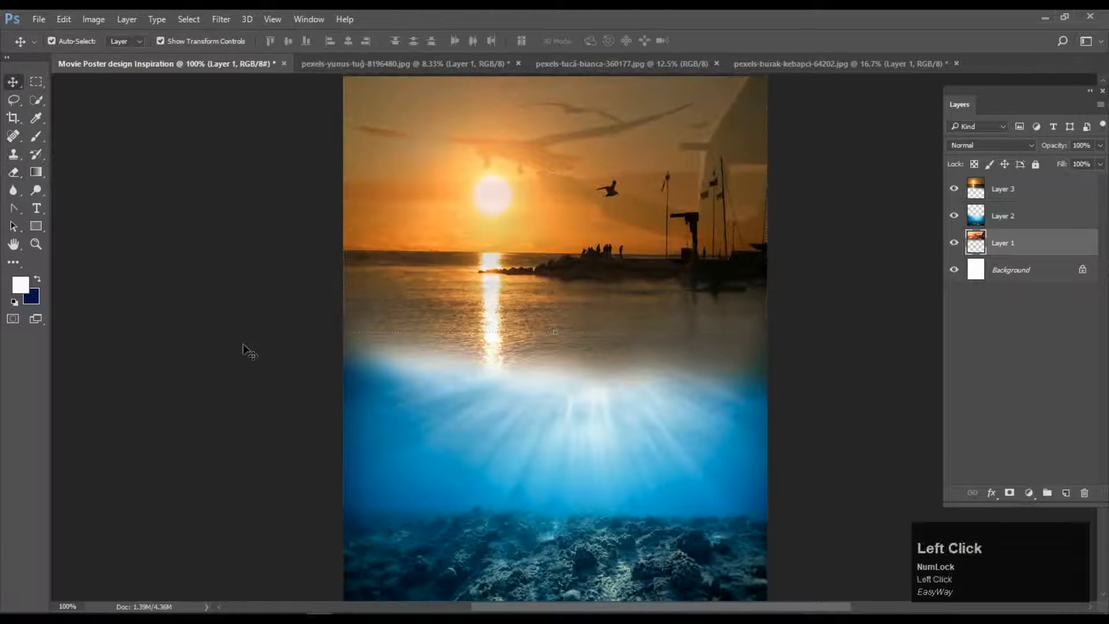
pyautogui.click(250, 351)
pyautogui.scroll(2, 492, 307)
# Open the beach jar photo pexels-pixabay-462030.
pyautogui.click(352, 64)
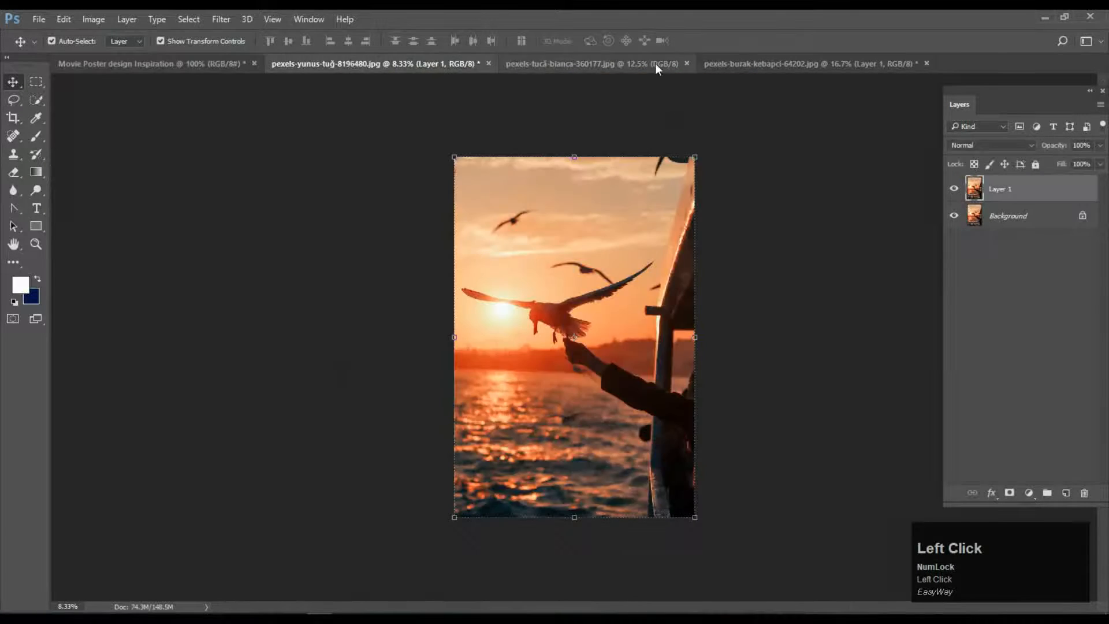
pyautogui.click(655, 64)
pyautogui.click(774, 62)
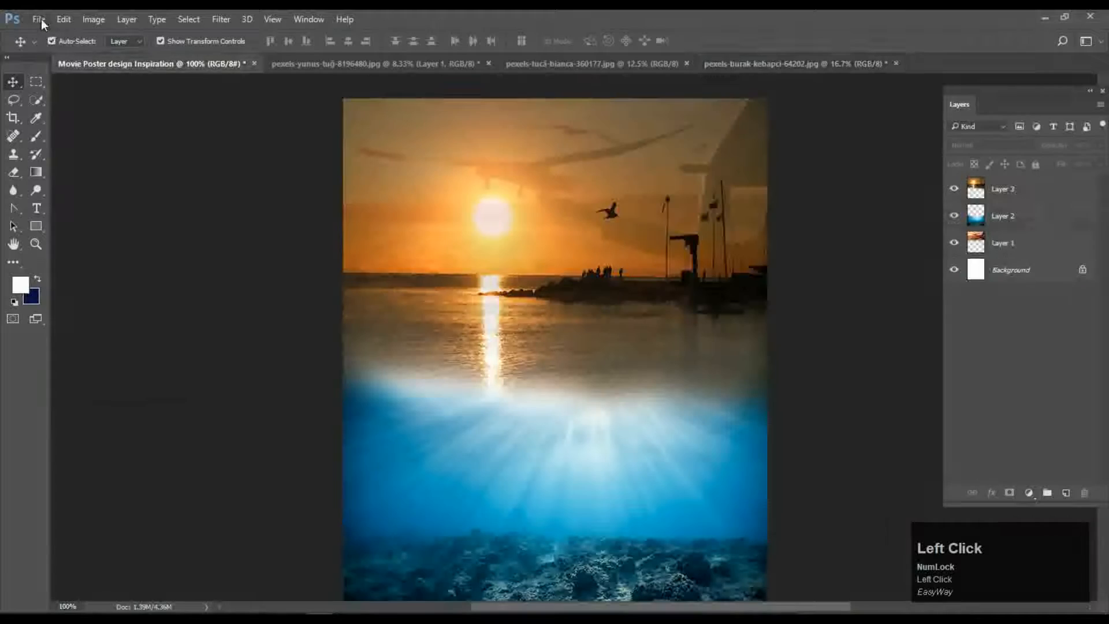
pyautogui.click(40, 20)
pyautogui.click(56, 47)
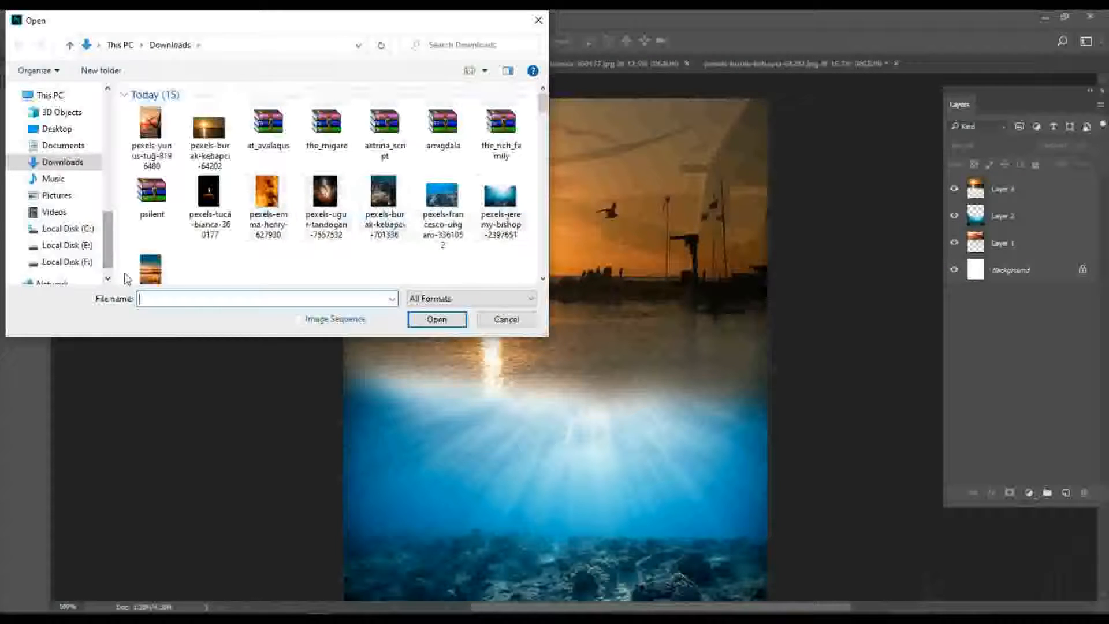
pyautogui.click(150, 269)
pyautogui.click(436, 319)
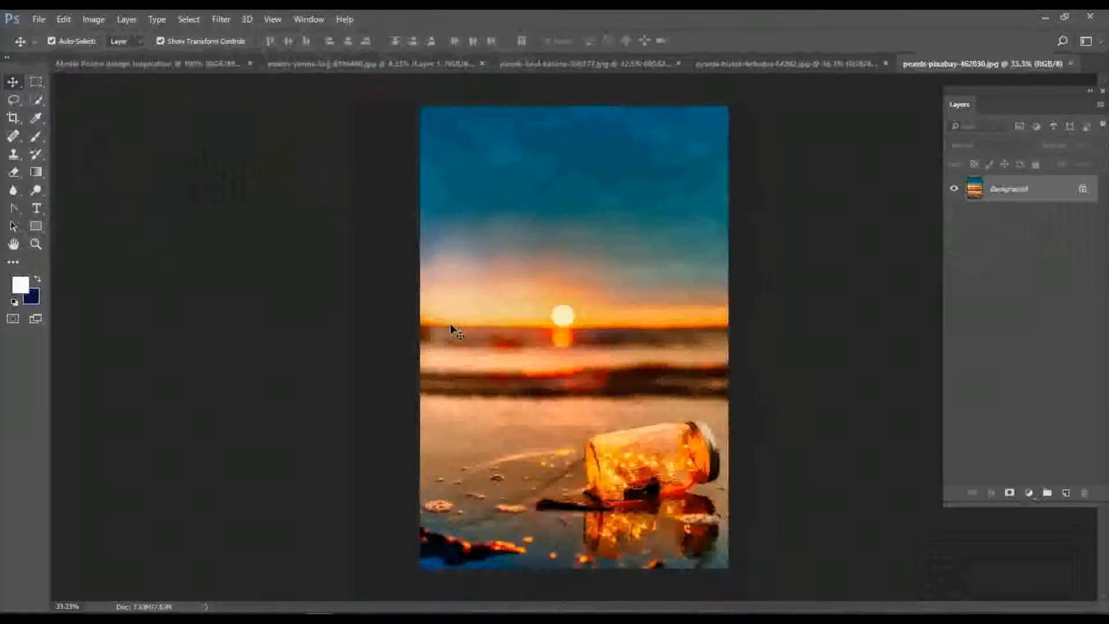
# Drag the jar photo into the poster as Layer 4 and reposition it.
pyautogui.click(681, 411)
pyautogui.click(682, 281)
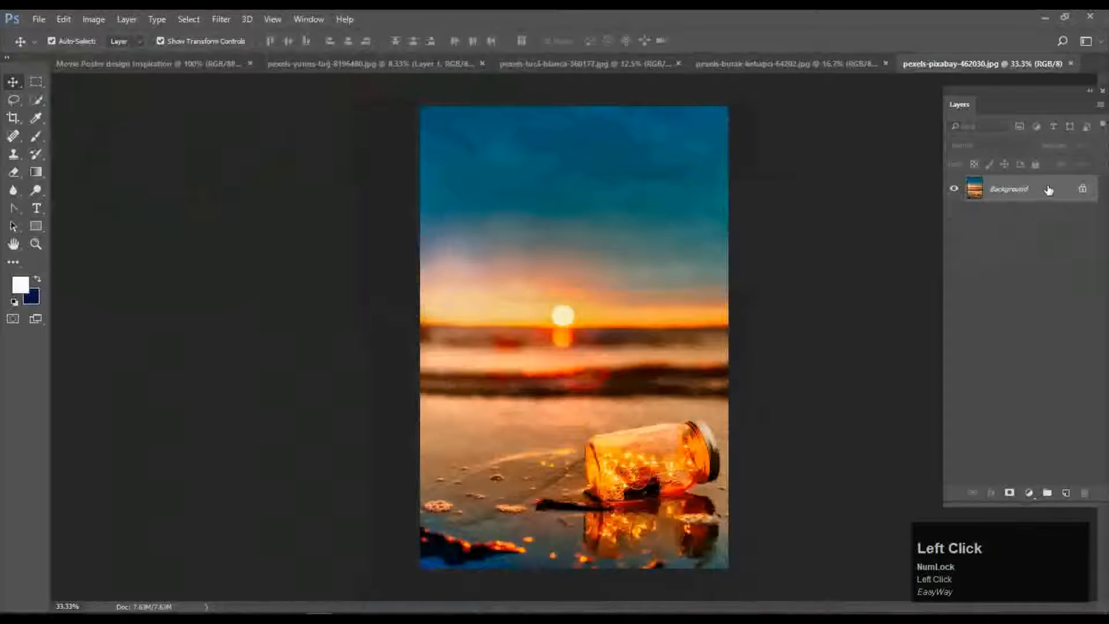
pyautogui.moveTo(1047, 186); pyautogui.dragTo(658, 399)
pyautogui.moveTo(435, 227); pyautogui.dragTo(410, 496)
pyautogui.moveTo(594, 199); pyautogui.dragTo(508, 478)
pyautogui.moveTo(690, 199); pyautogui.dragTo(540, 490)
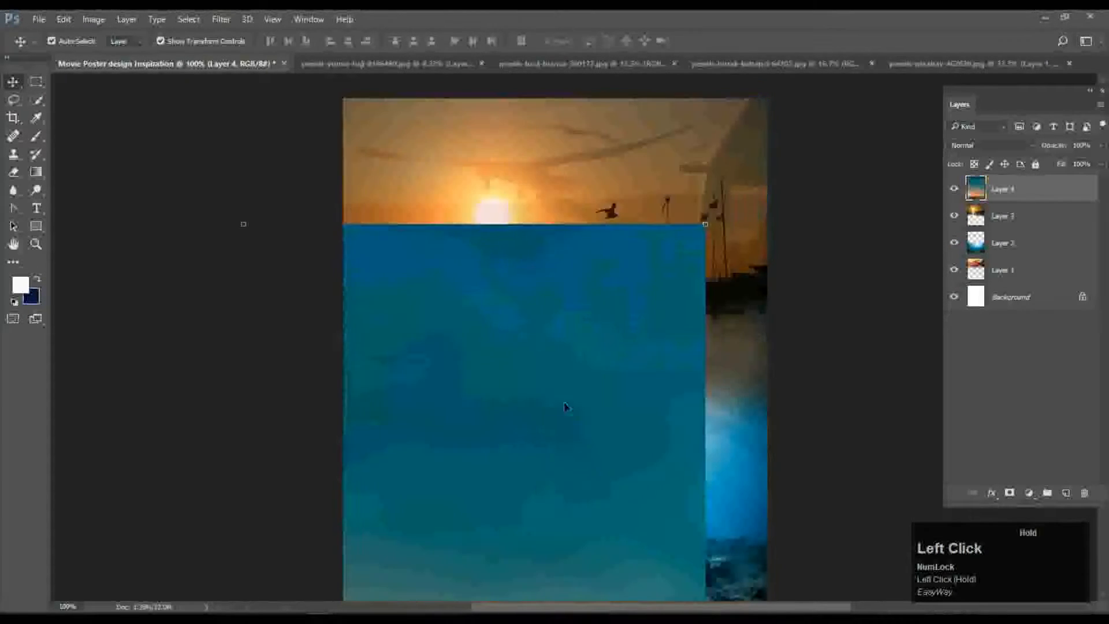
# Resize the jar layer and move it up into the poster's lower centre over the underwater scene.
pyautogui.moveTo(706, 225); pyautogui.dragTo(659, 296)
pyautogui.moveTo(580, 384); pyautogui.dragTo(574, 344)
pyautogui.scroll(-2, 566, 280)
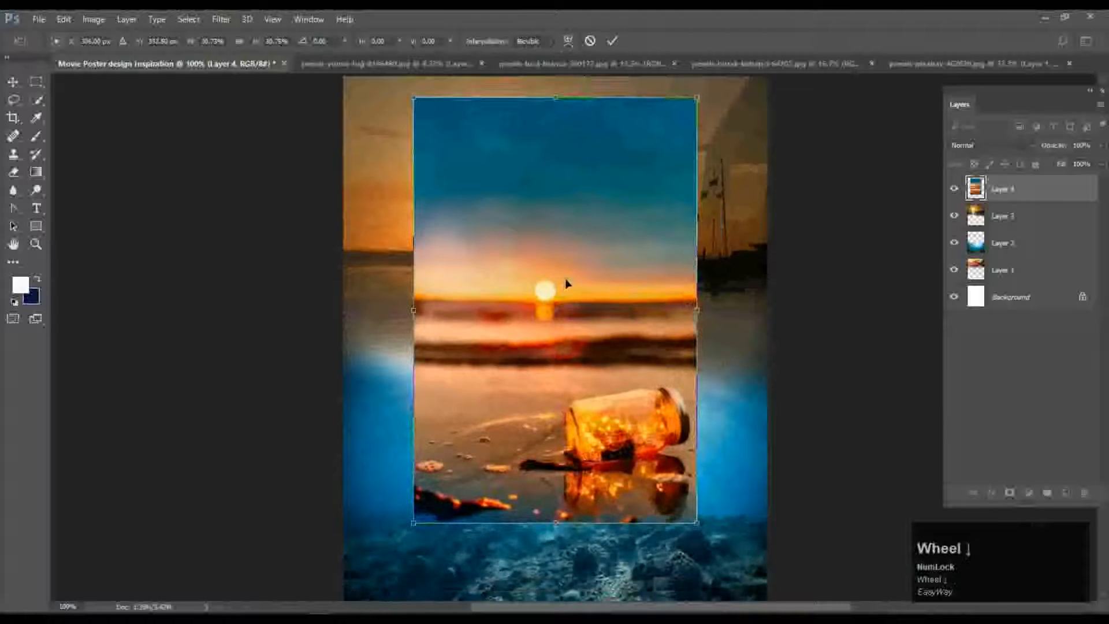
pyautogui.moveTo(576, 245); pyautogui.dragTo(575, 302)
pyautogui.scroll(2, 574, 302)
pyautogui.moveTo(619, 383); pyautogui.dragTo(628, 363)
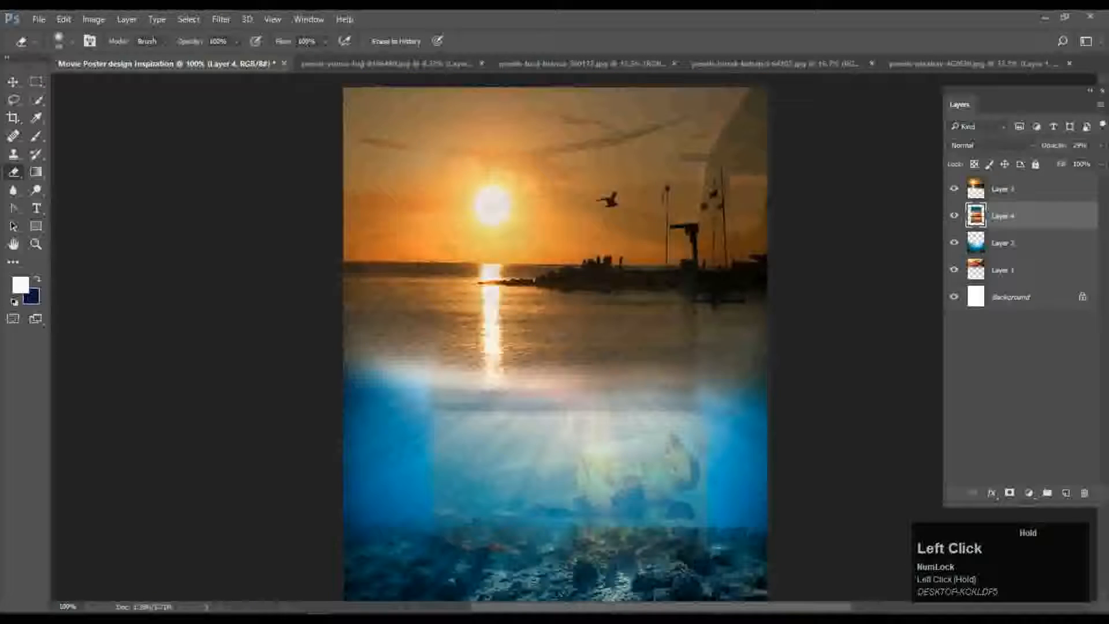
# Raise Layer 4's opacity from 46% to about 66%.
pyautogui.press('v')
pyautogui.click(141, 215)
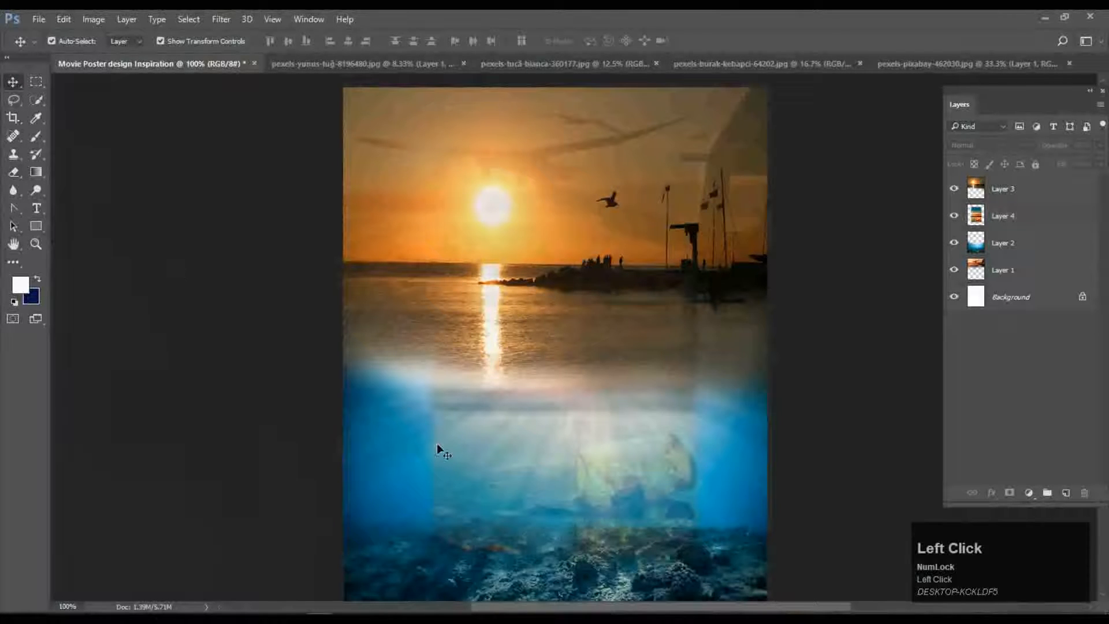
pyautogui.click(1043, 216)
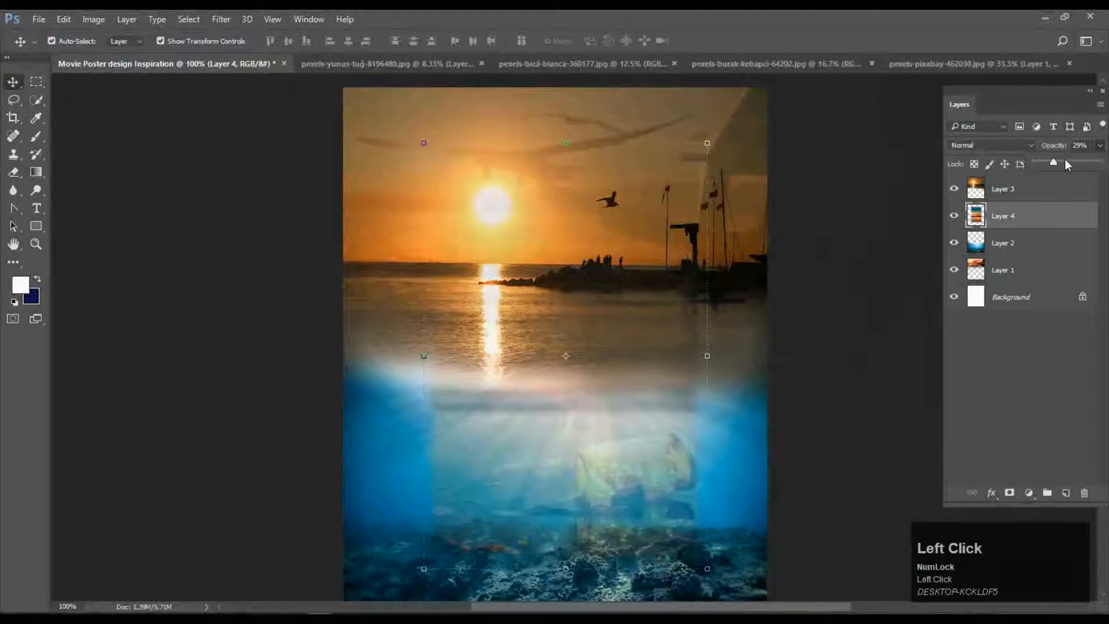
pyautogui.moveTo(1064, 164); pyautogui.dragTo(1064, 164)
pyautogui.click(875, 326)
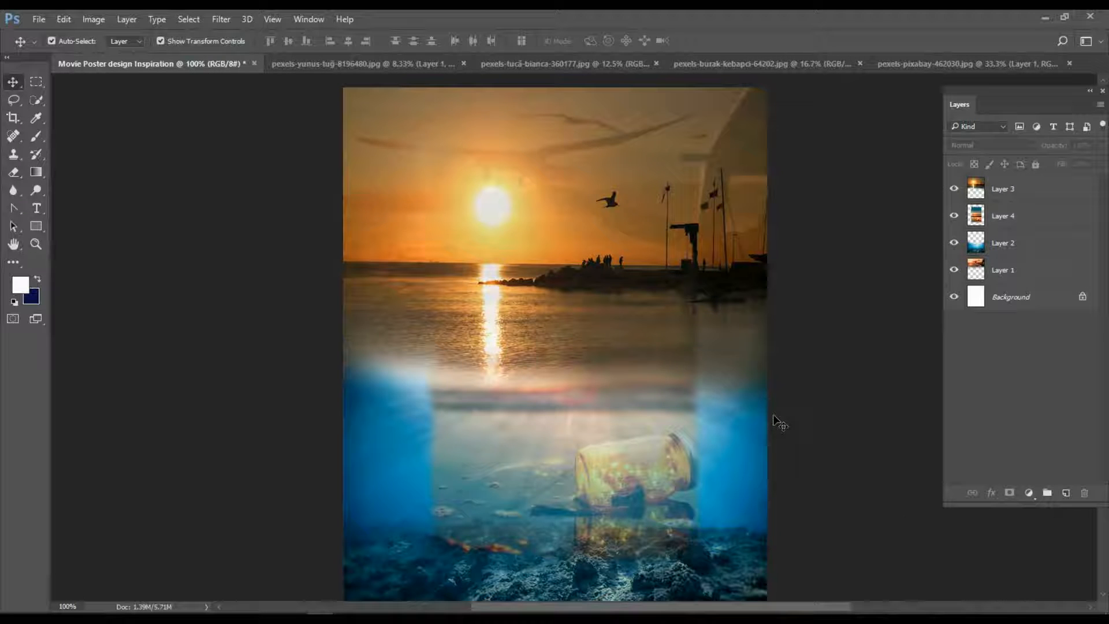
pyautogui.click(1046, 215)
pyautogui.moveTo(1057, 168); pyautogui.dragTo(1085, 165)
pyautogui.click(895, 265)
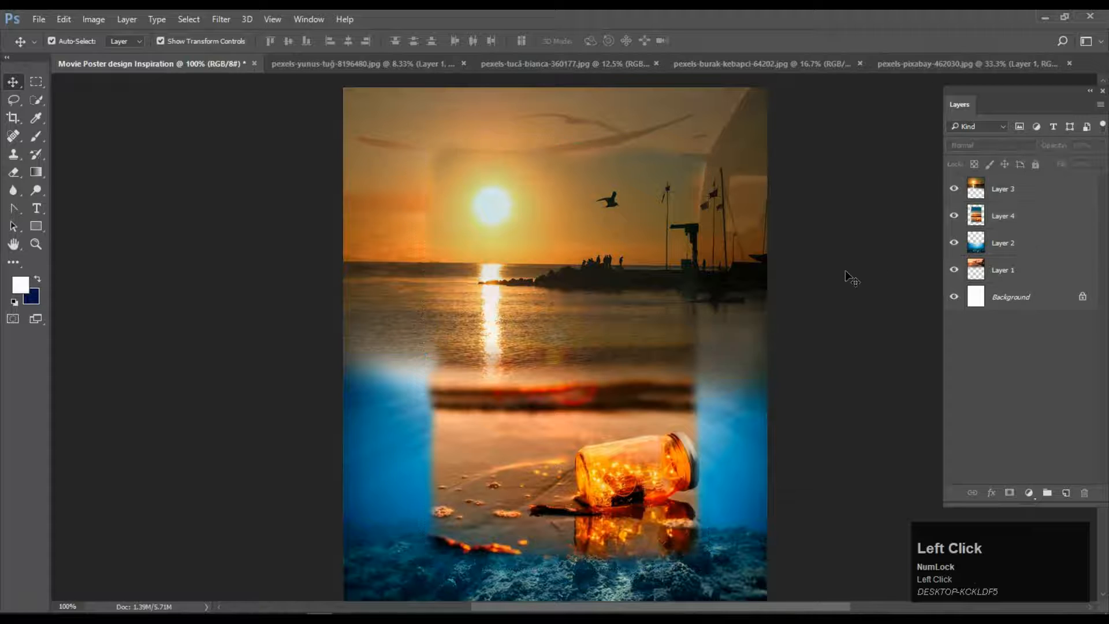
pyautogui.click(539, 321)
pyautogui.click(1018, 213)
# Apply Filter > Stylize > Diffuse in Darken Only mode to the jar photo.
pyautogui.click(221, 19)
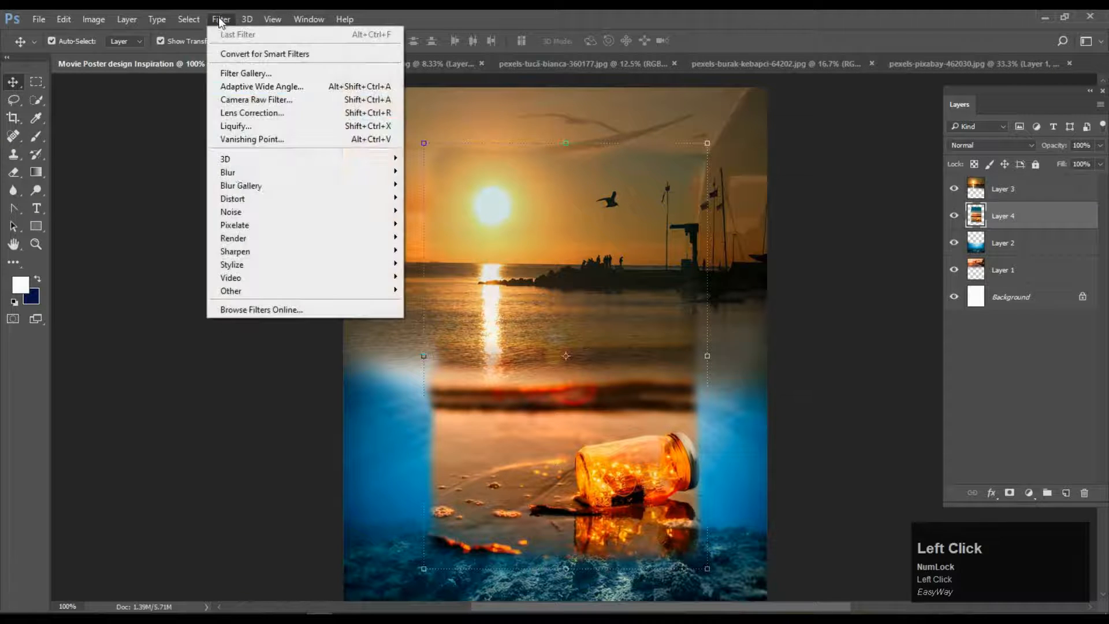
pyautogui.moveTo(298, 254)
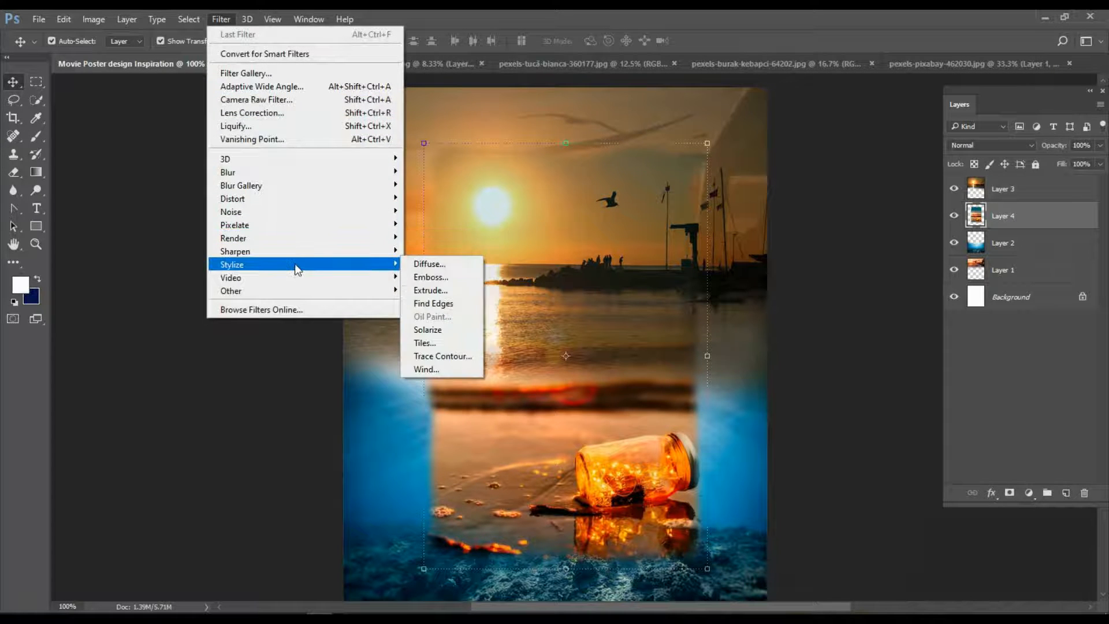
pyautogui.click(442, 267)
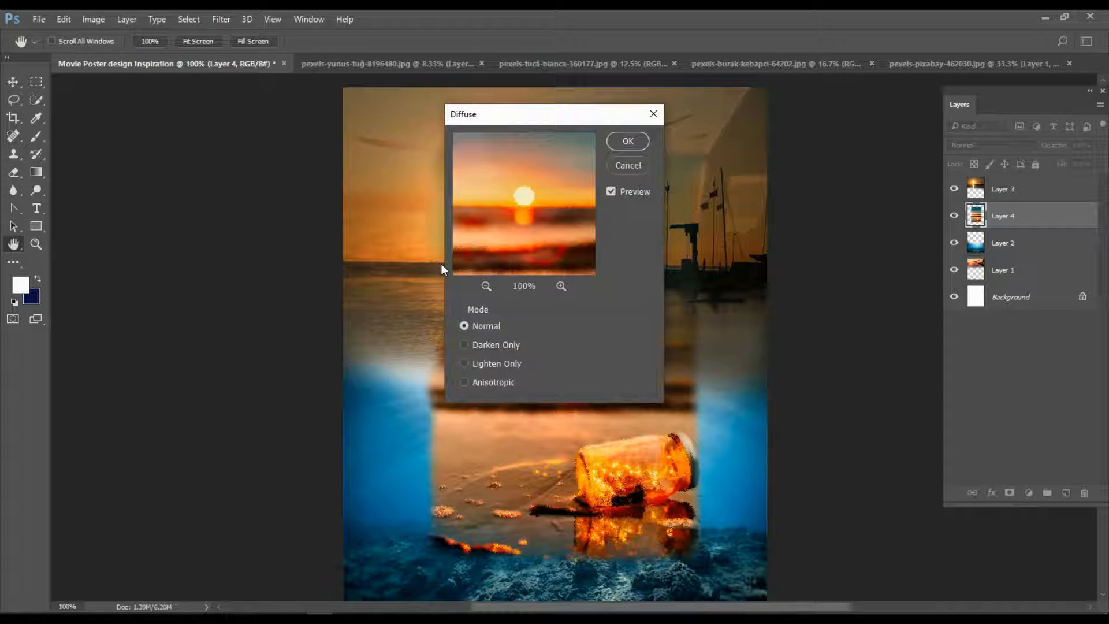
pyautogui.click(465, 344)
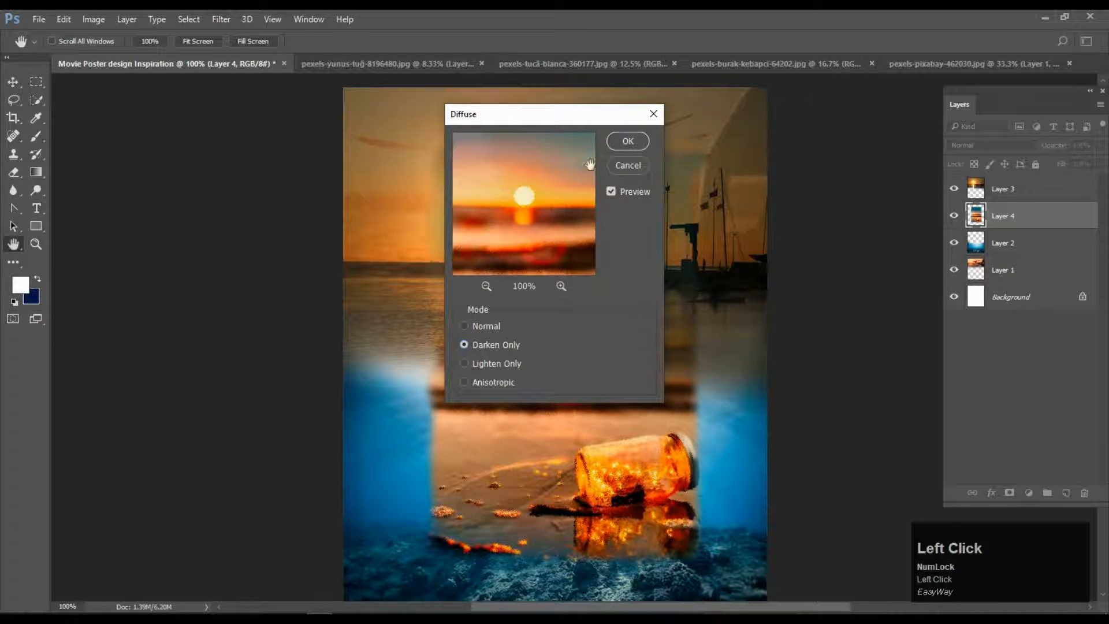
pyautogui.click(627, 140)
# Undo the Diffuse filter, stepping back with Ctrl+Z and Ctrl+Alt+Z.
pyautogui.click(229, 18)
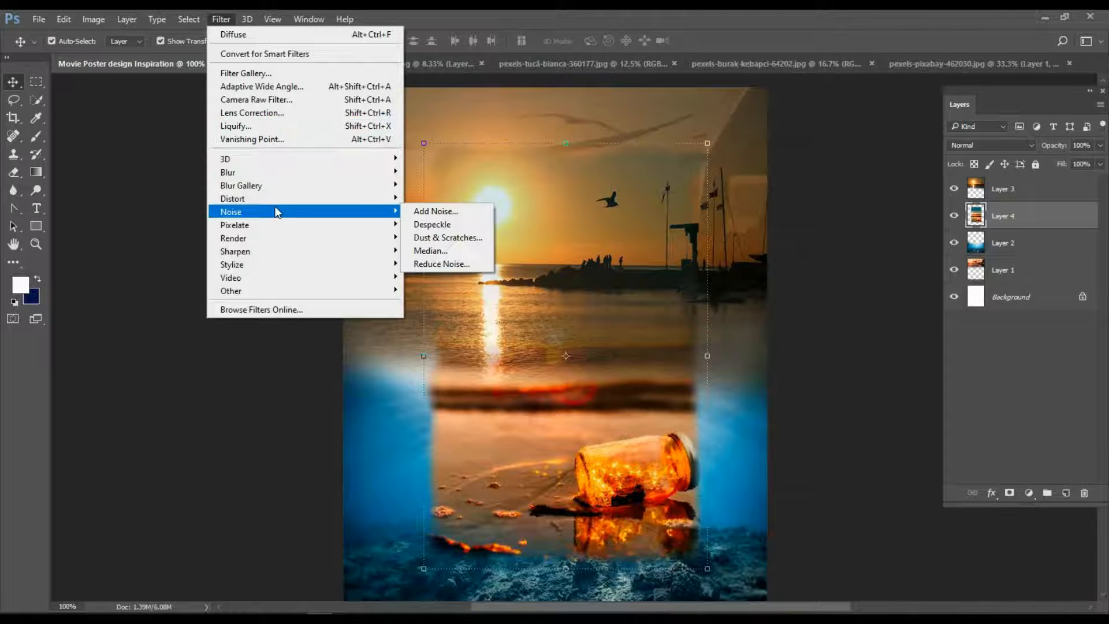
pyautogui.click(330, 336)
pyautogui.click(395, 251)
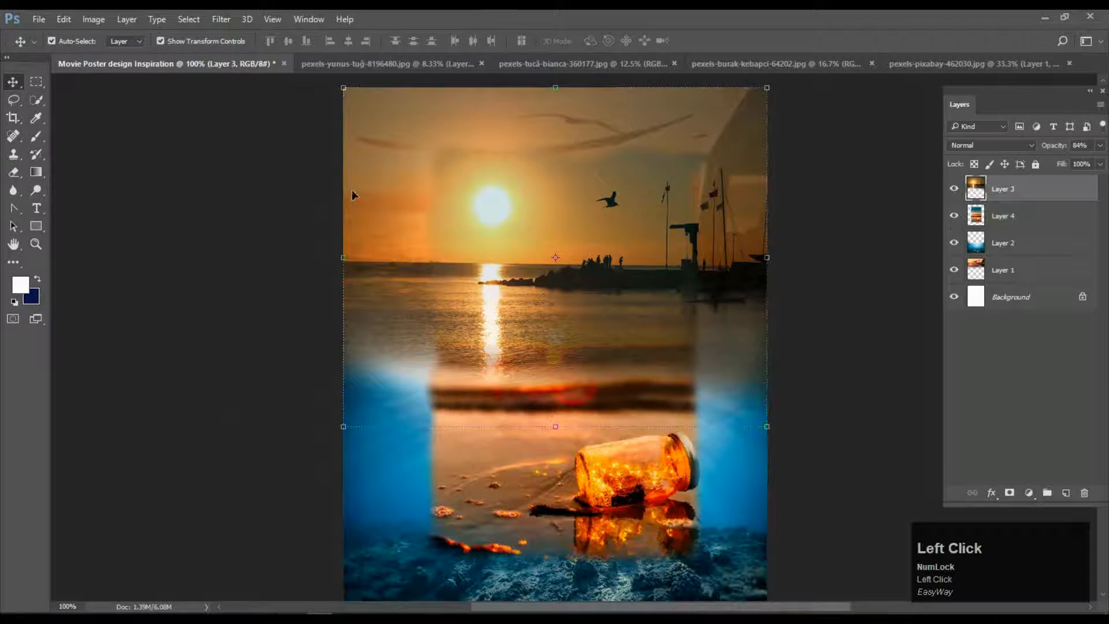
pyautogui.click(221, 19)
pyautogui.moveTo(295, 179)
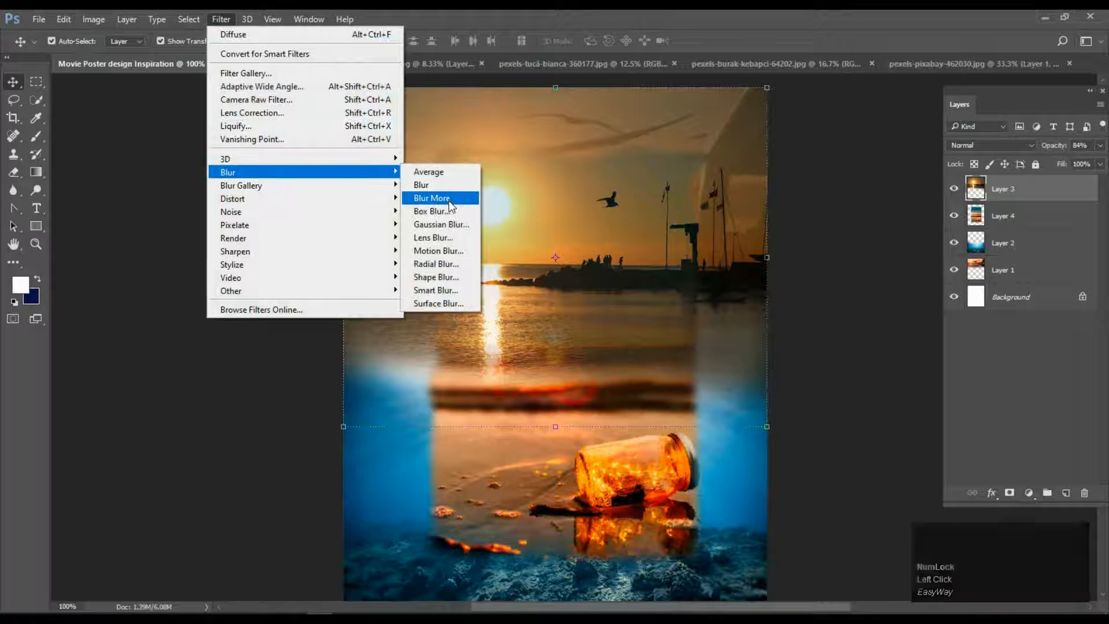
pyautogui.click(284, 384)
pyautogui.hotkey('ctrl', 'z')
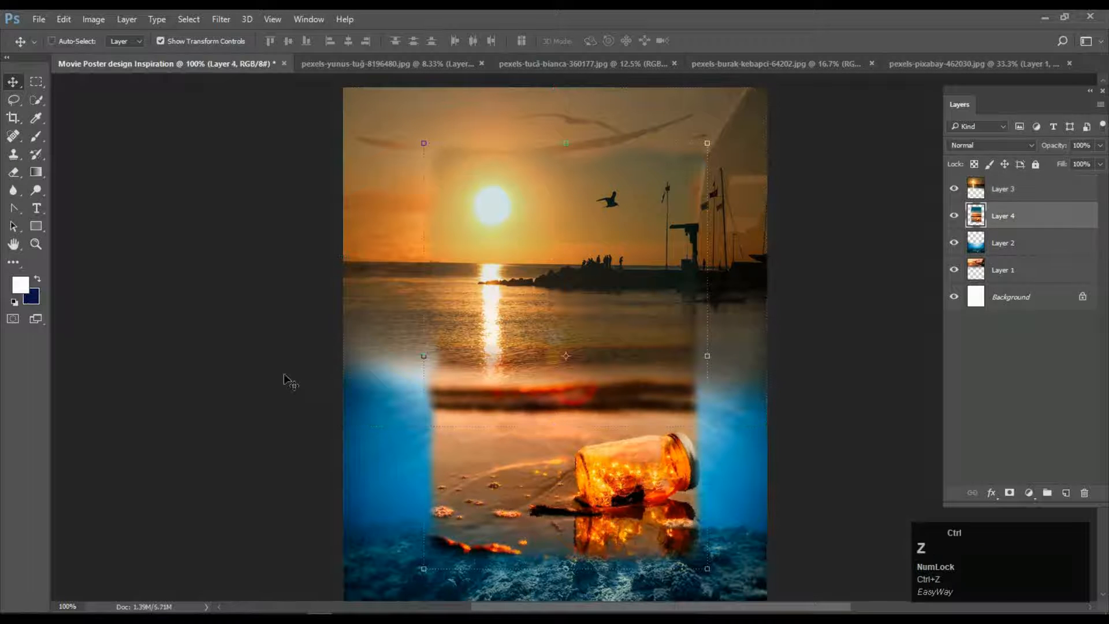
pyautogui.hotkey('ctrl', 'alt', 'z')
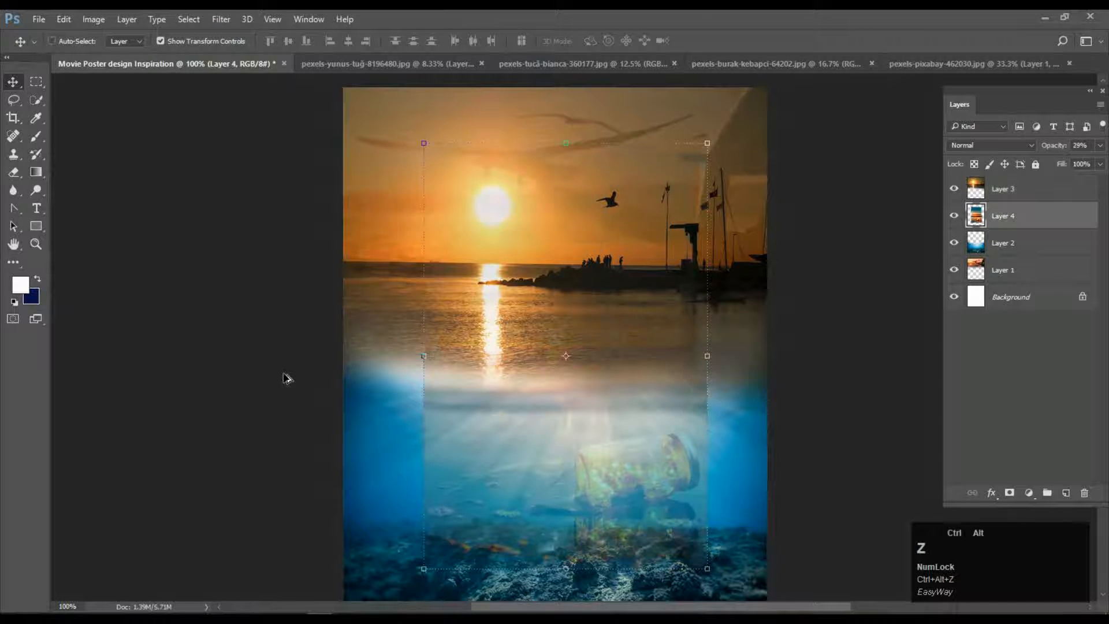
# Set the jar photo layer's opacity to 100%.
pyautogui.moveTo(1052, 161); pyautogui.dragTo(1100, 161)
pyautogui.click(904, 266)
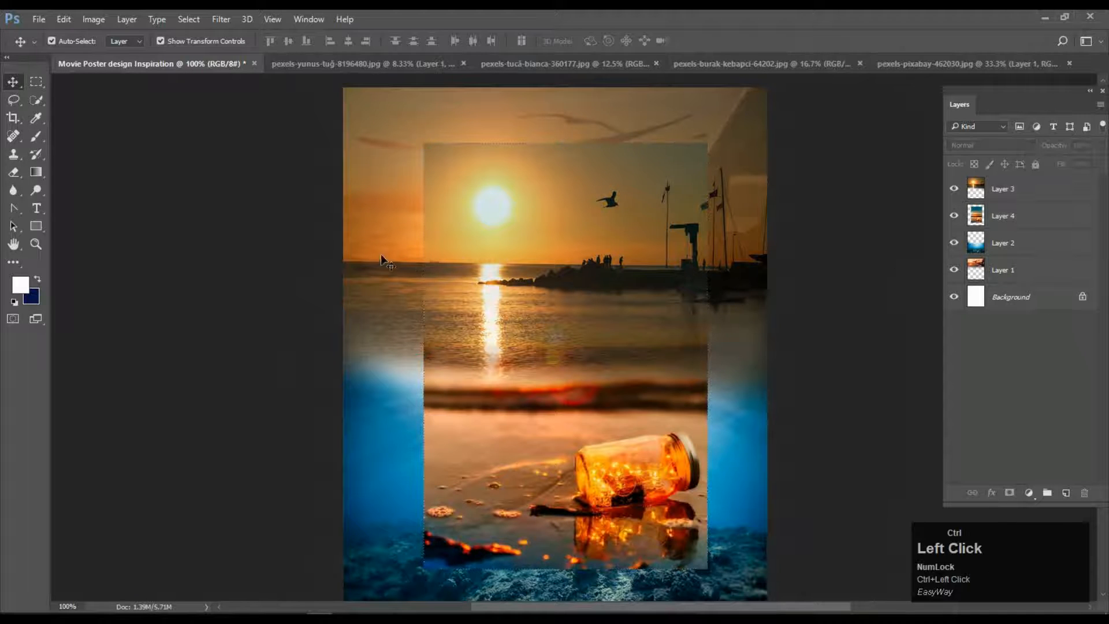
pyautogui.click(381, 256)
# Apply a 2.2-pixel Gaussian Blur to the sunset Layer 3.
pyautogui.click(221, 19)
pyautogui.moveTo(280, 175)
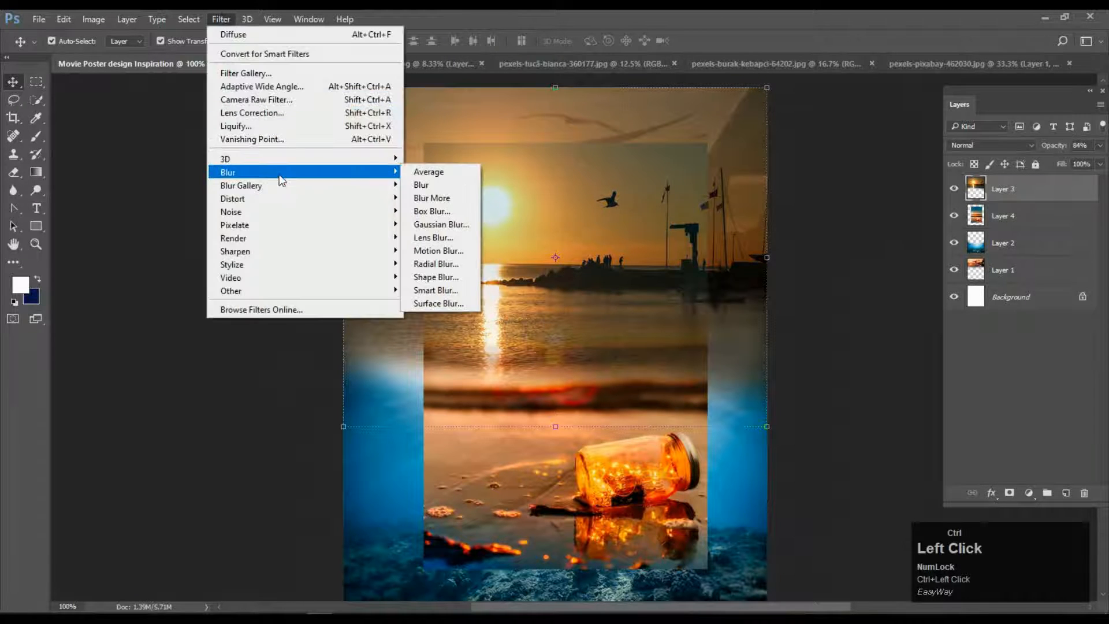
pyautogui.click(440, 224)
pyautogui.moveTo(220, 385); pyautogui.dragTo(186, 386)
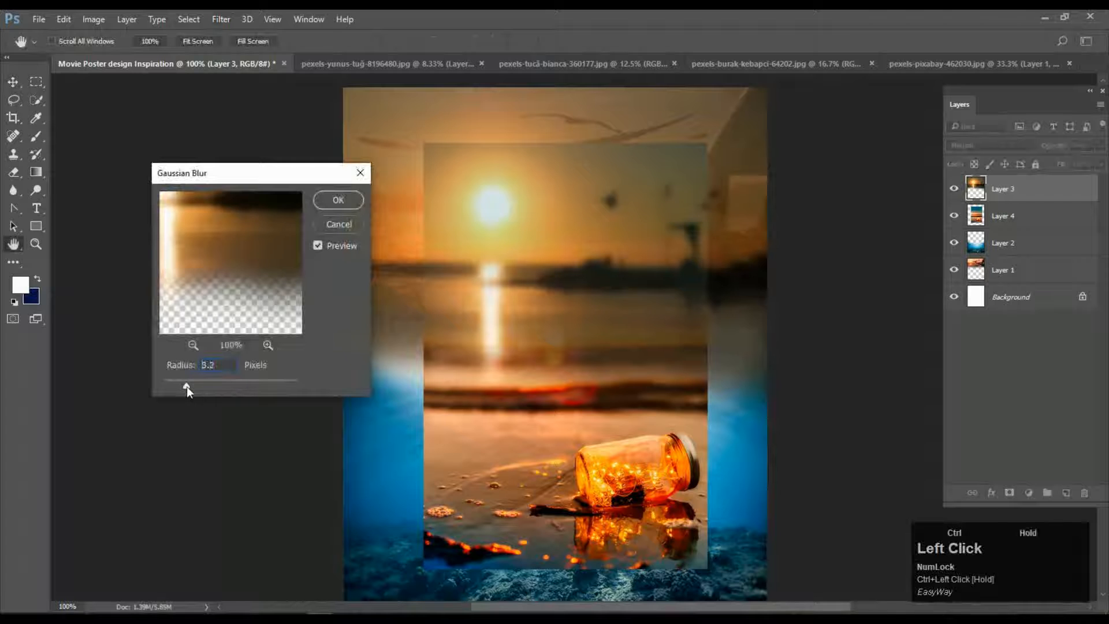
pyautogui.click(346, 204)
# Apply an 8-pixel Gaussian Blur to the blue water Layer 2.
pyautogui.keyDown('ctrl'); pyautogui.click(382, 488); pyautogui.keyUp('ctrl')
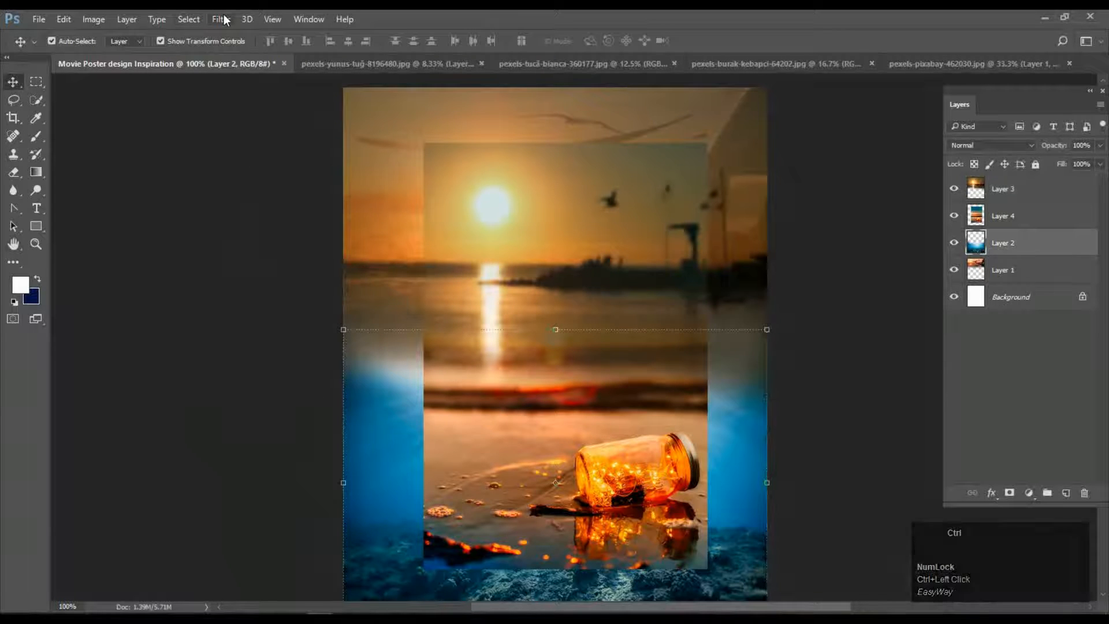
pyautogui.click(221, 19)
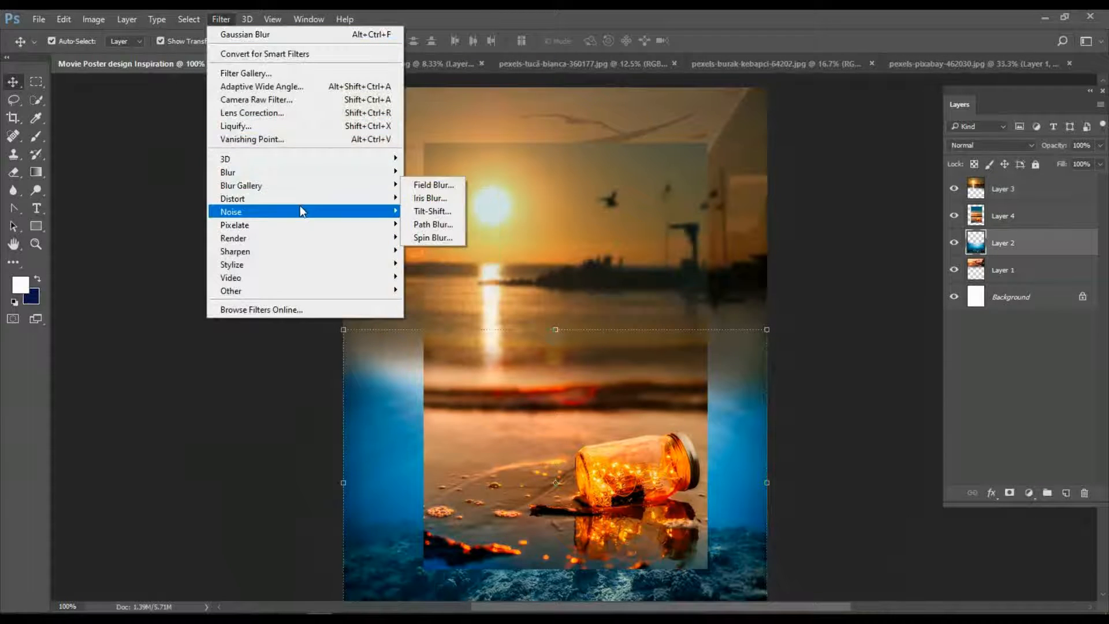
pyautogui.moveTo(370, 172)
pyautogui.click(436, 225)
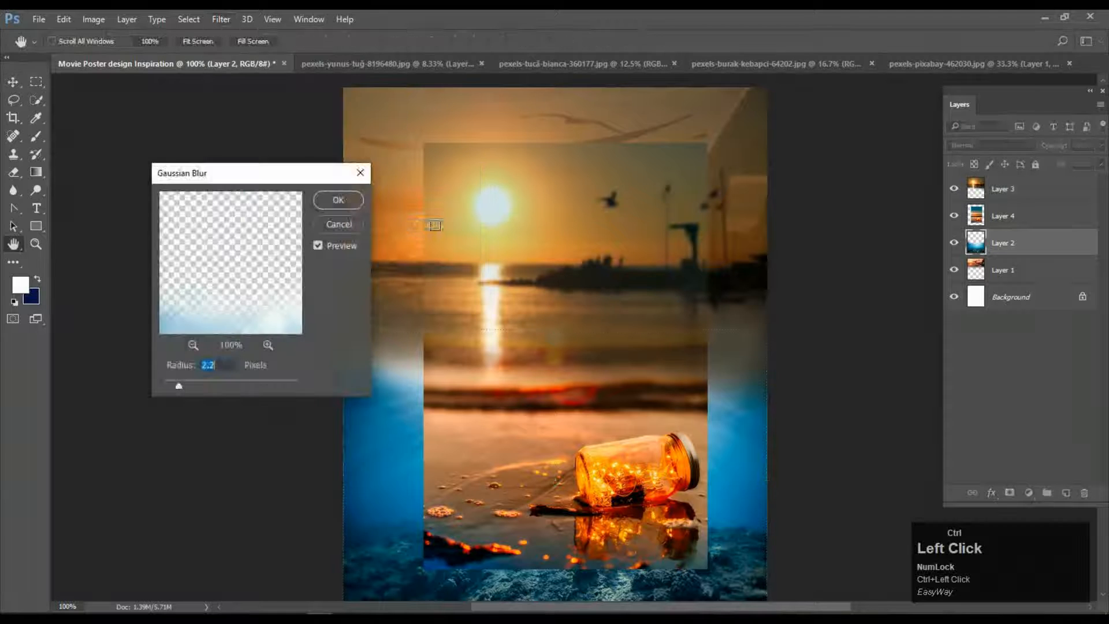
pyautogui.moveTo(178, 385); pyautogui.dragTo(210, 386)
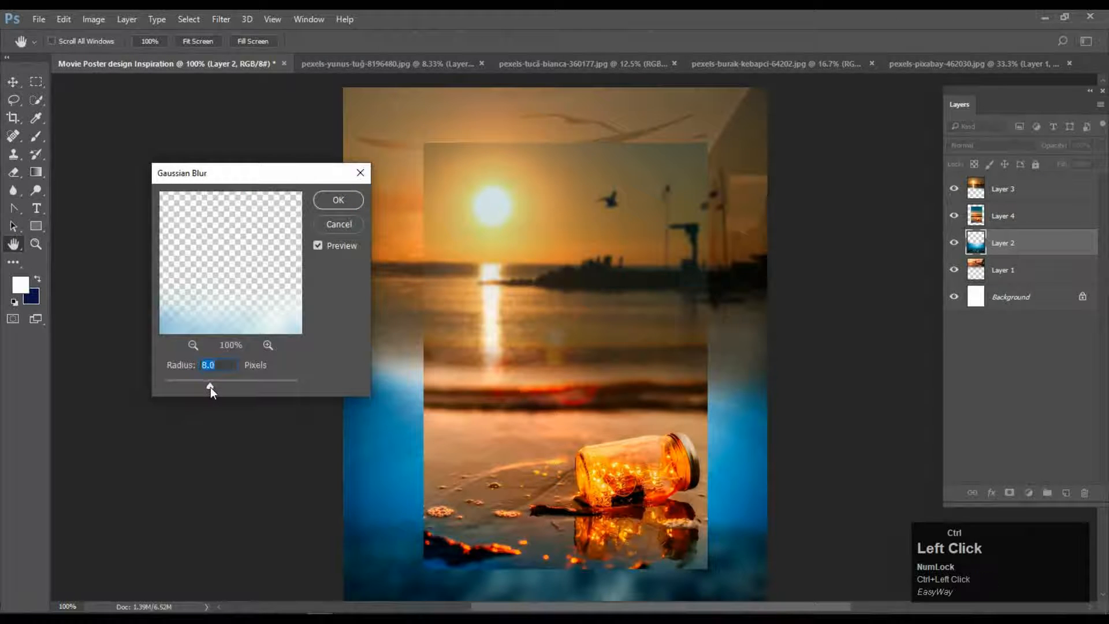
pyautogui.press('Return')
pyautogui.click(622, 262)
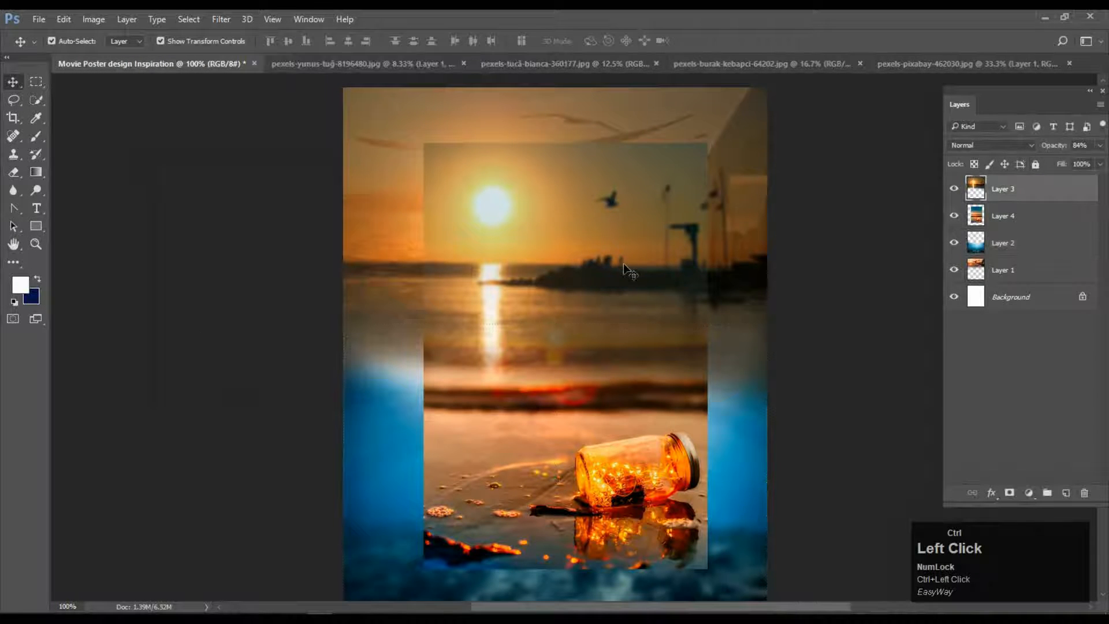
pyautogui.click(1046, 211)
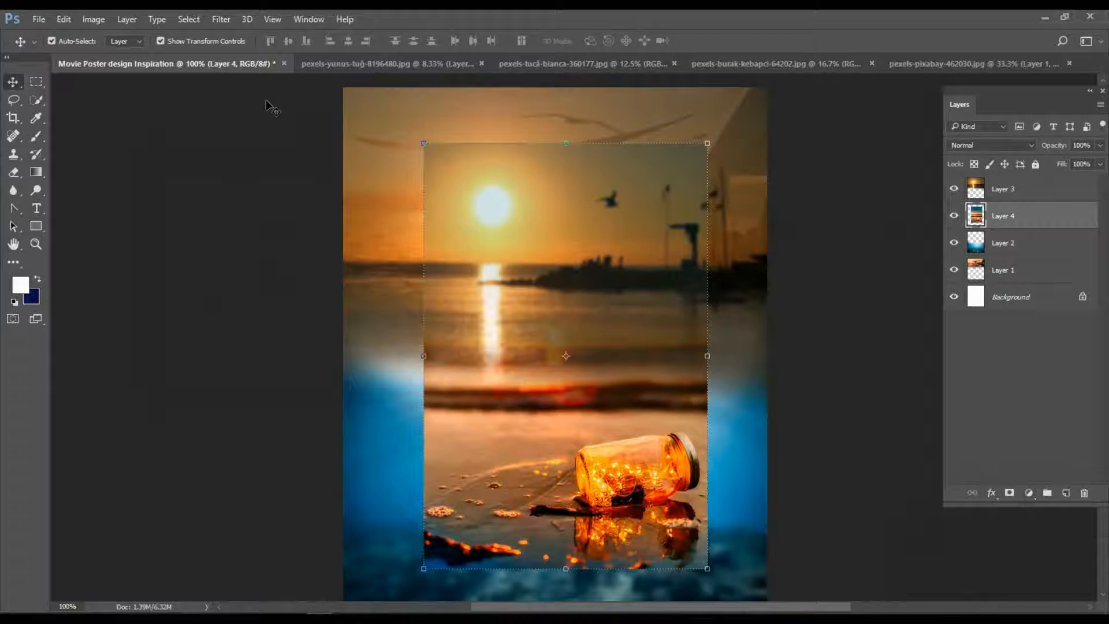
# Apply Filter > Sharpen > Sharpen three times to the jar photo.
pyautogui.click(219, 19)
pyautogui.moveTo(282, 256)
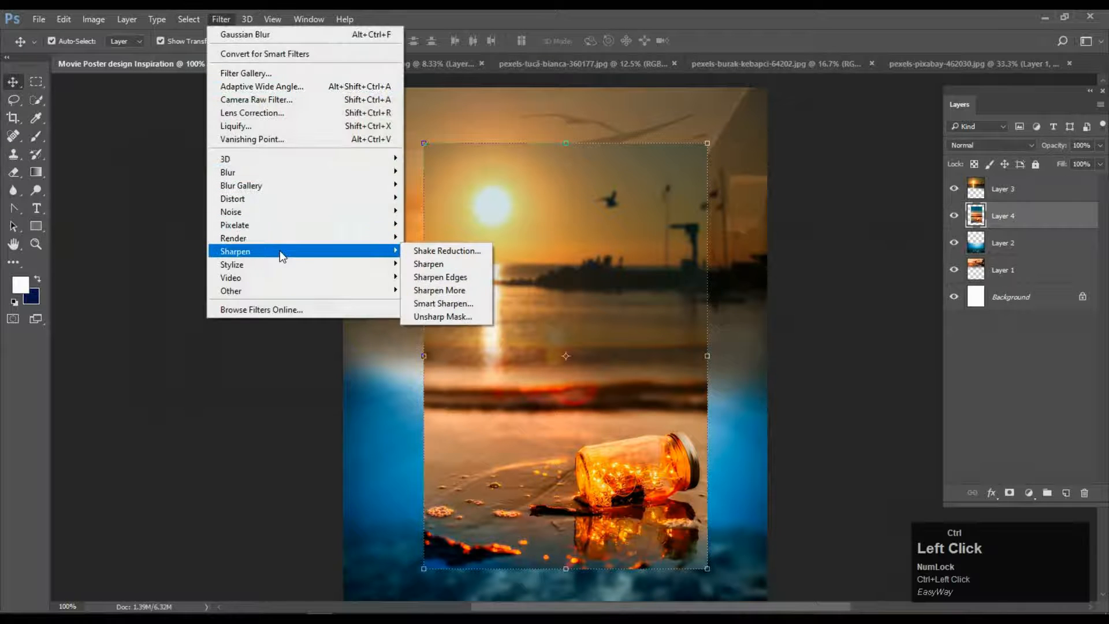
pyautogui.click(427, 264)
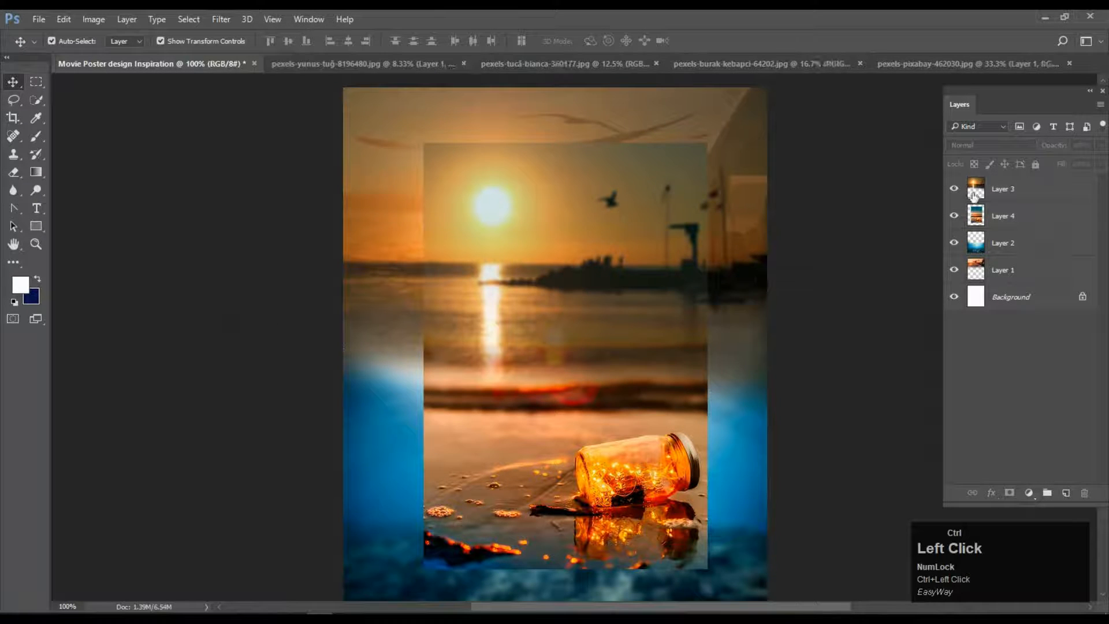
pyautogui.click(219, 19)
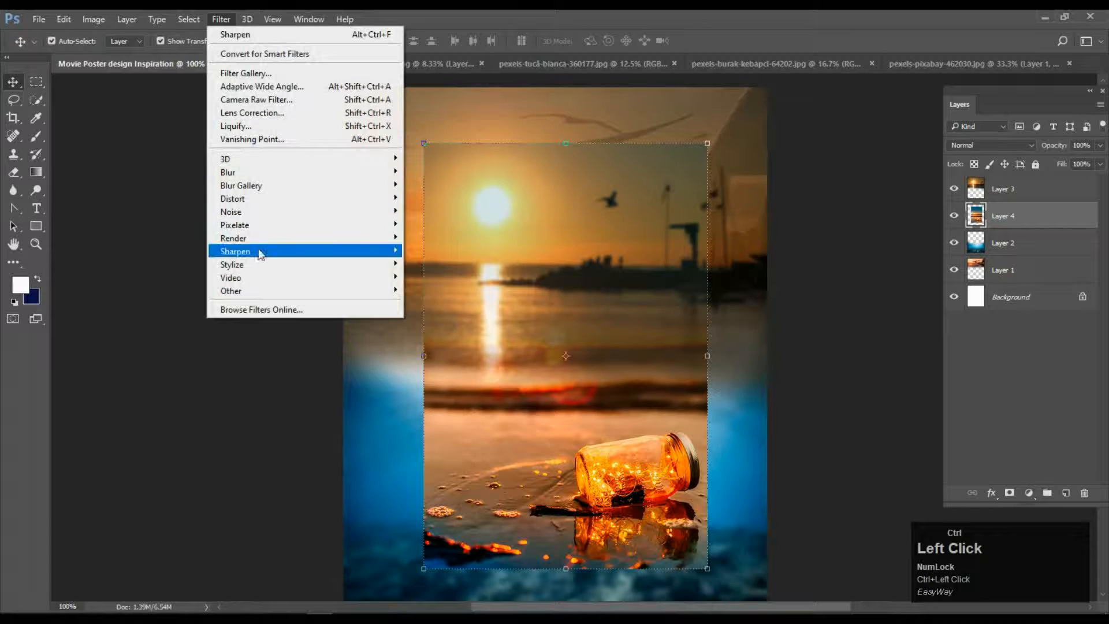
pyautogui.moveTo(258, 251)
pyautogui.click(428, 269)
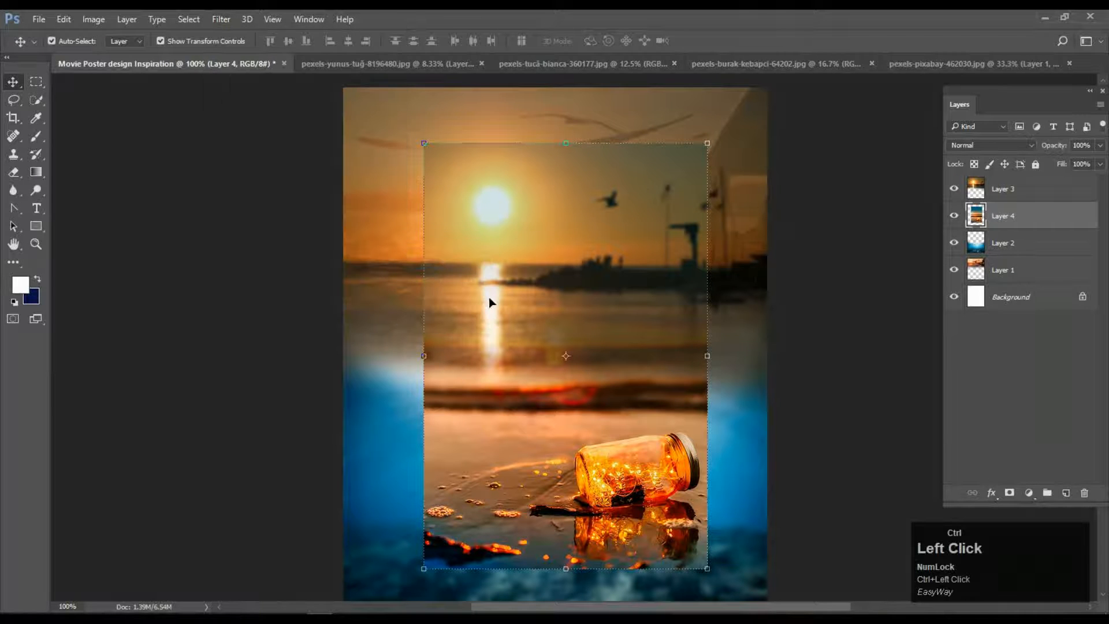
pyautogui.click(220, 20)
pyautogui.moveTo(294, 250)
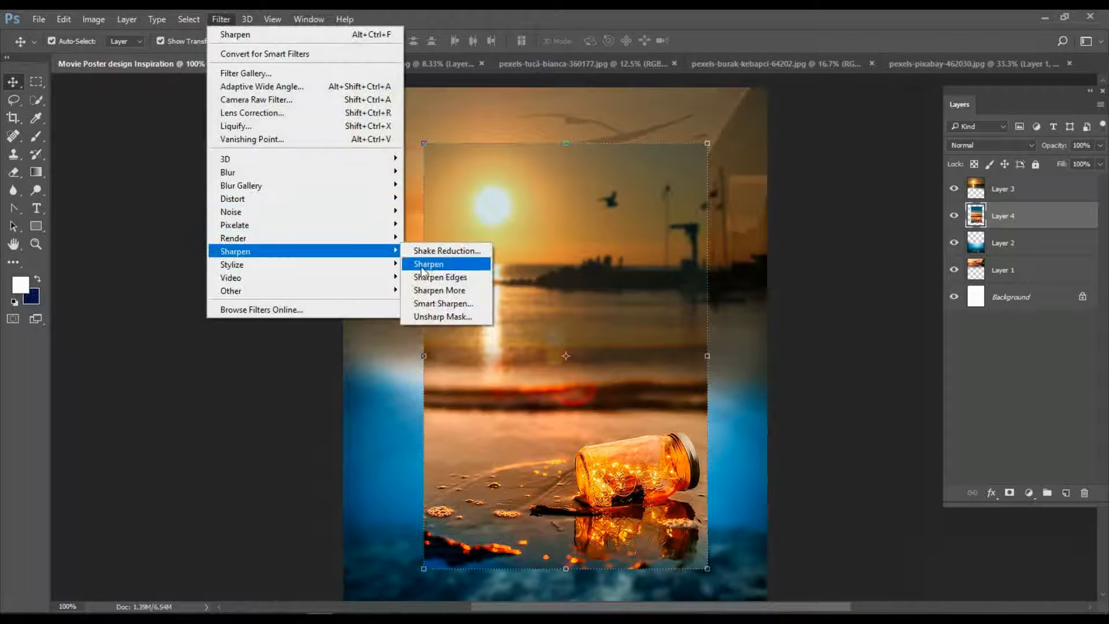
pyautogui.click(424, 265)
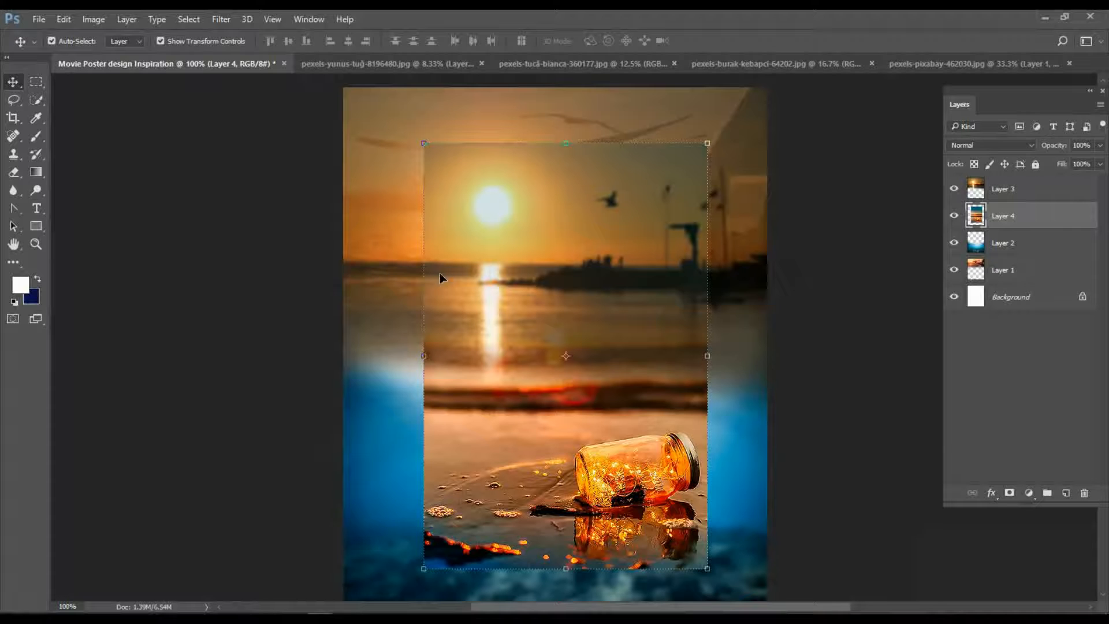
# Move the jar photo panel higher, horizontally centred and about 0.2 in left.
pyautogui.click(821, 428)
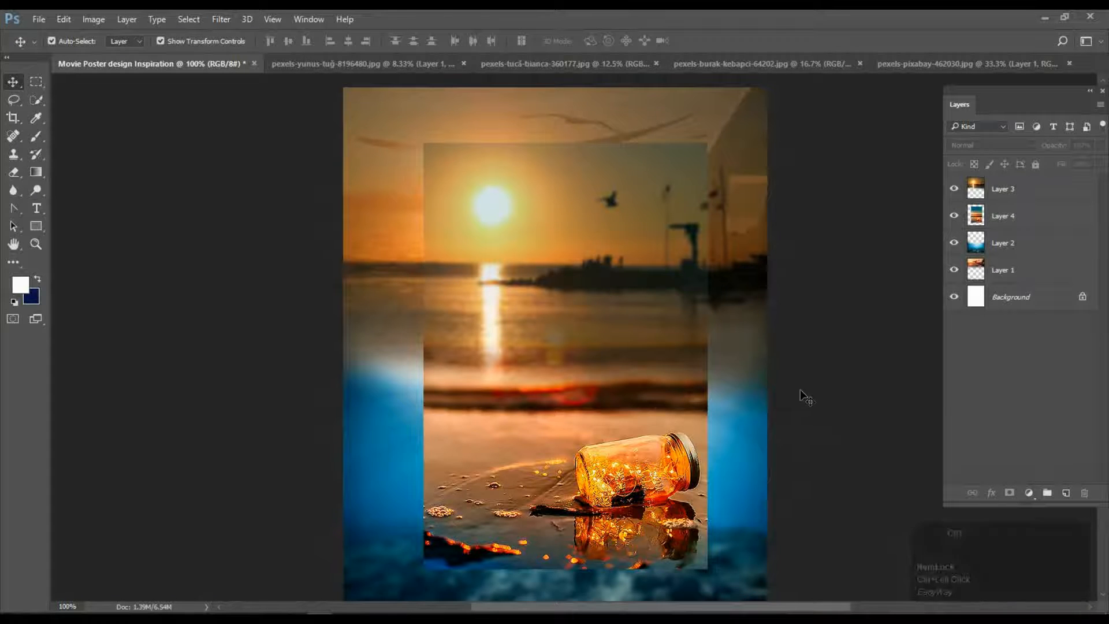
pyautogui.scroll(-2, 800, 393)
pyautogui.keyDown('ctrl'); pyautogui.click(541, 366); pyautogui.keyUp('ctrl')
pyautogui.moveTo(536, 359)
pyautogui.mouseDown()
pyautogui.moveTo(527, 361)
pyautogui.moveTo(536, 359)
pyautogui.mouseUp()
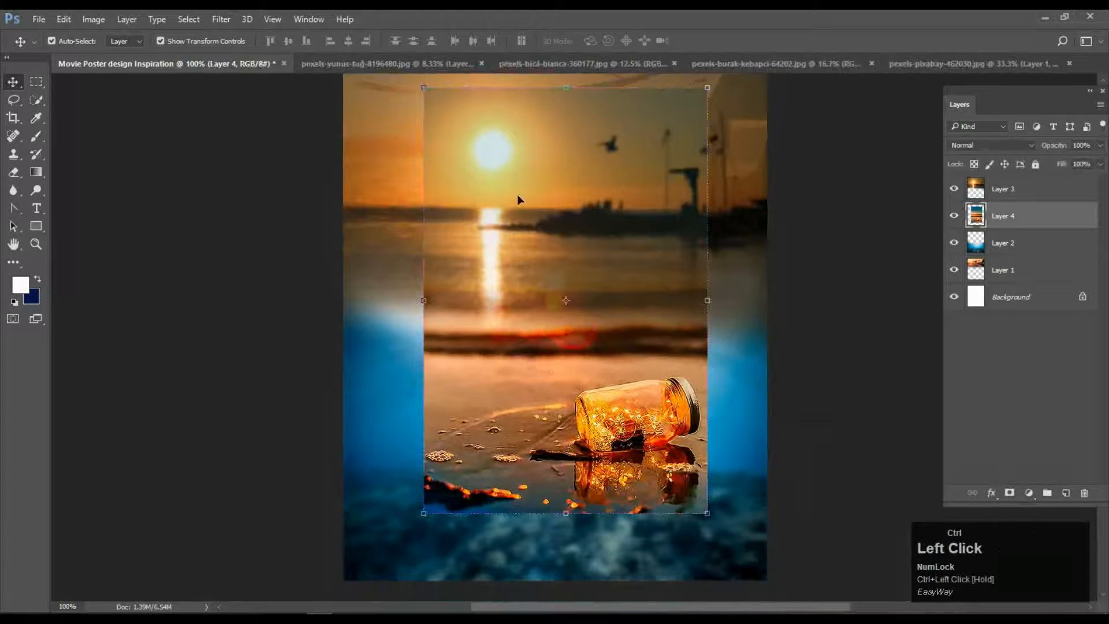
pyautogui.keyDown('ctrl'); pyautogui.click(568, 226); pyautogui.keyUp('ctrl')
pyautogui.keyDown('ctrl'); pyautogui.click(460, 197); pyautogui.keyUp('ctrl')
pyautogui.moveTo(550, 278); pyautogui.dragTo(549, 278)
pyautogui.hotkey('ctrl', 'z')
pyautogui.moveTo(624, 342); pyautogui.dragTo(626, 394)
# Toggle Layer 3's visibility off and on to check the layers beneath.
pyautogui.click(1016, 215)
pyautogui.click(953, 188)
pyautogui.click(853, 355)
pyautogui.click(953, 189)
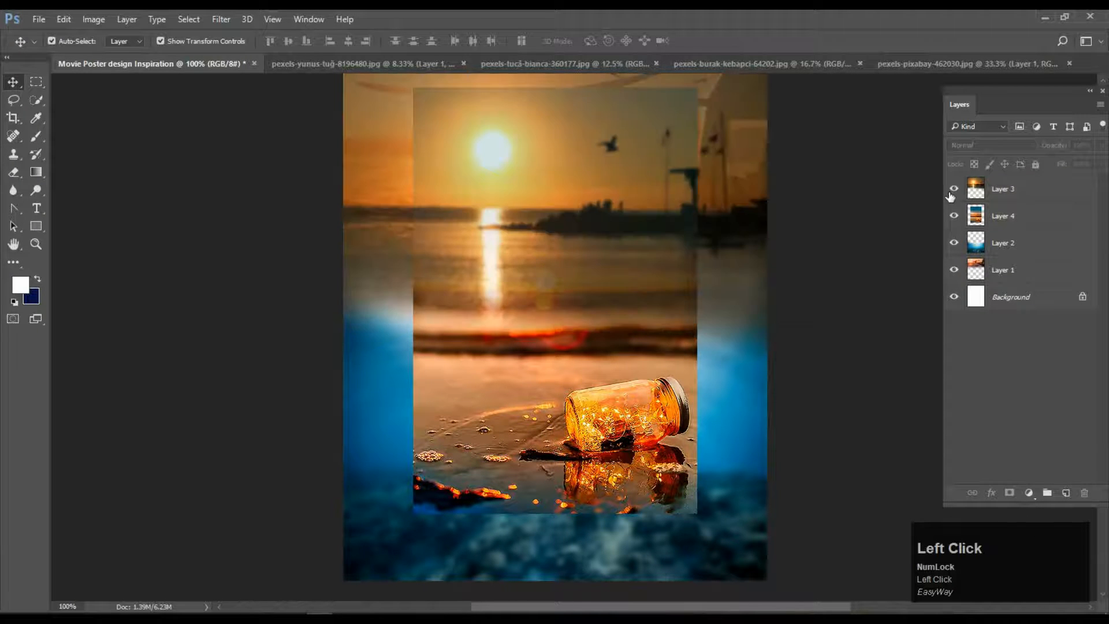
pyautogui.click(953, 189)
pyautogui.scroll(3, 1015, 200)
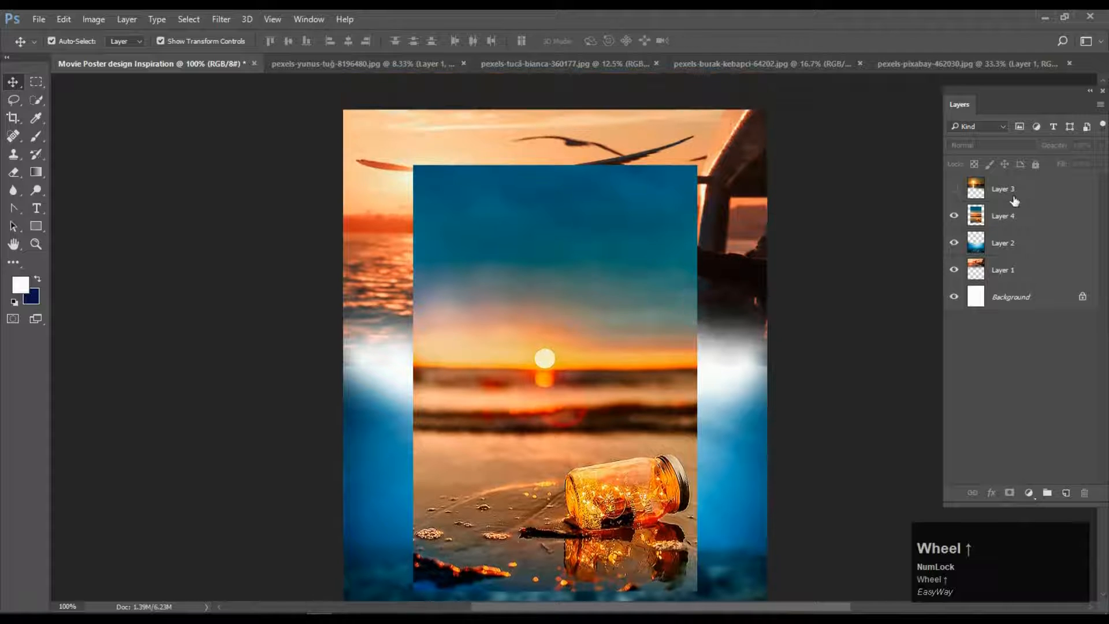
pyautogui.click(954, 190)
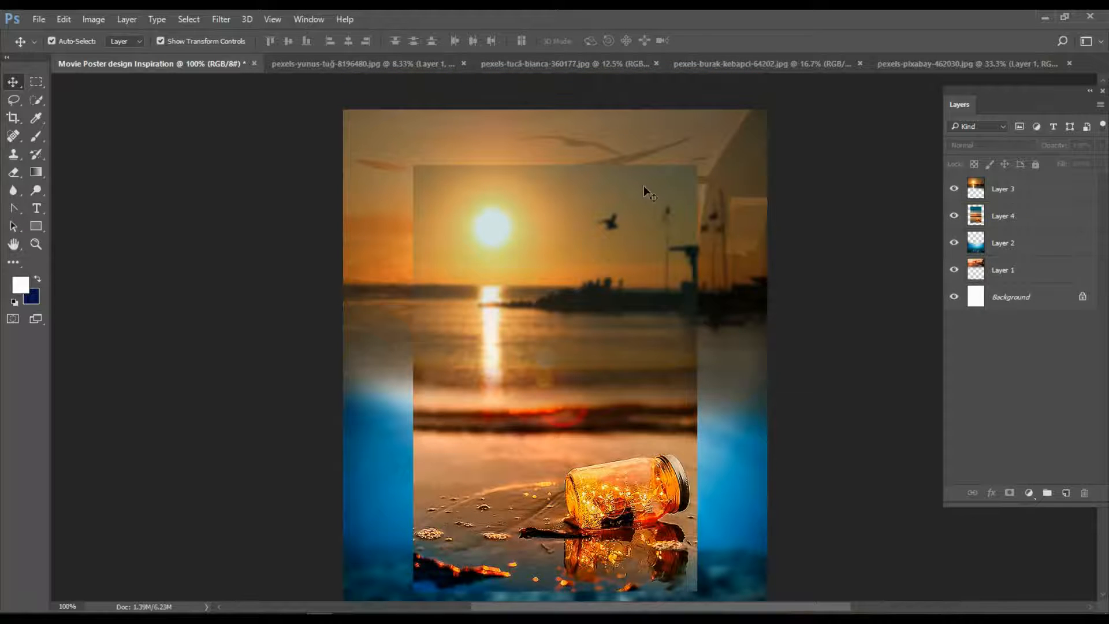
# Reorder Layer 1 and Layer 4, ending with the seagull Layer 1 on top.
pyautogui.moveTo(1008, 271); pyautogui.dragTo(1025, 192)
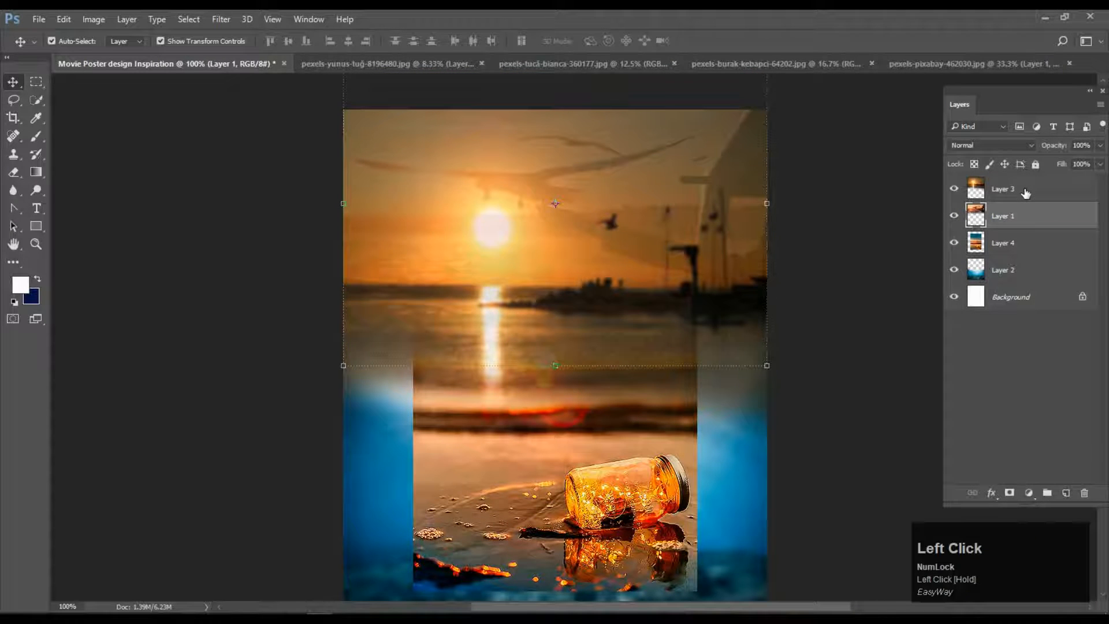
pyautogui.moveTo(1019, 245); pyautogui.dragTo(1028, 180)
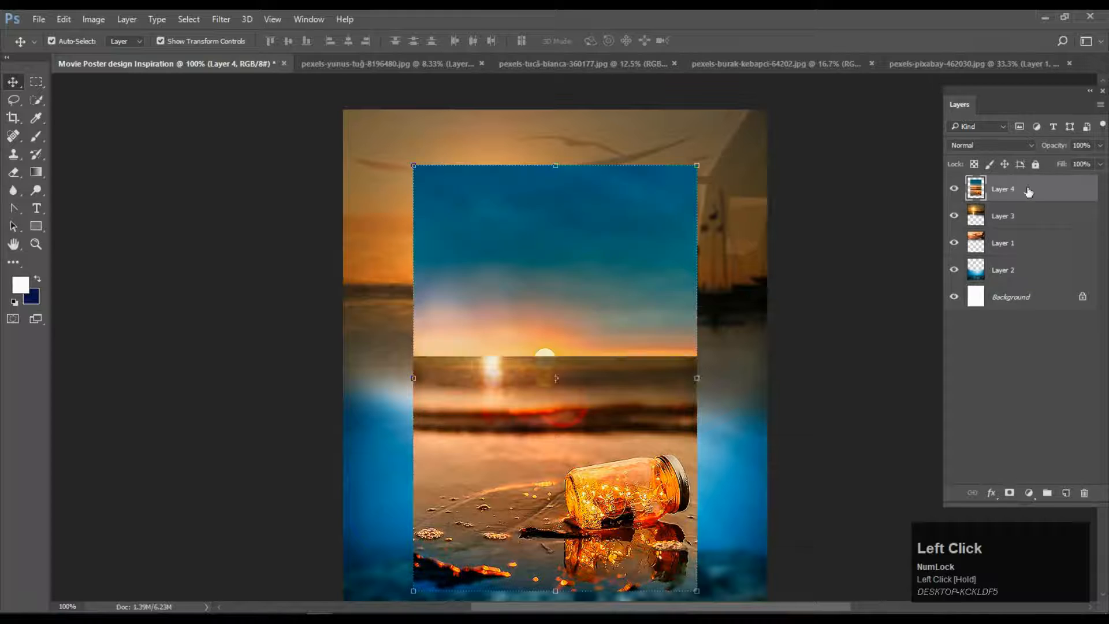
pyautogui.click(845, 302)
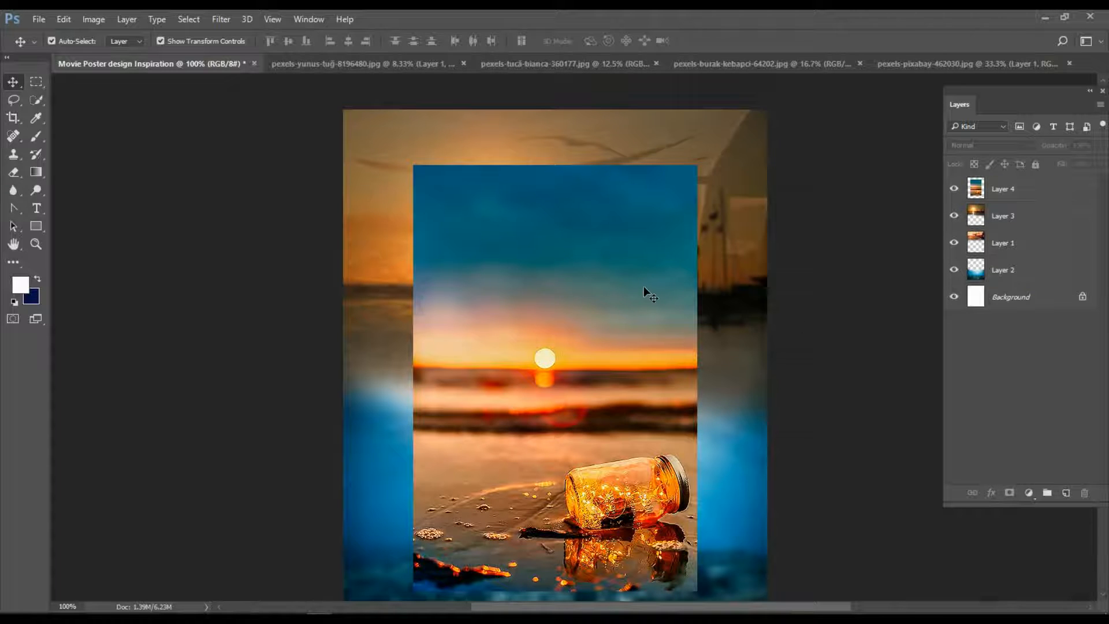
pyautogui.moveTo(1012, 254); pyautogui.dragTo(1009, 194)
# Apply a low-radius Gaussian Blur to the seagull Layer 1.
pyautogui.click(238, 19)
pyautogui.moveTo(290, 172)
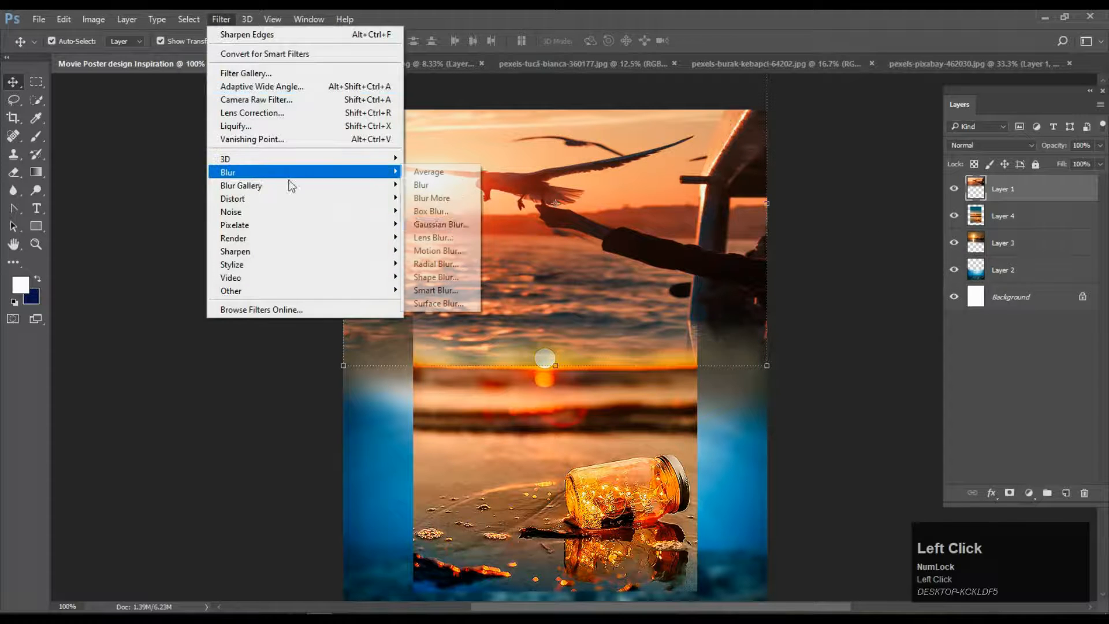
pyautogui.click(445, 223)
pyautogui.moveTo(189, 386)
pyautogui.mouseDown()
pyautogui.moveTo(200, 392)
pyautogui.moveTo(177, 387)
pyautogui.mouseUp()
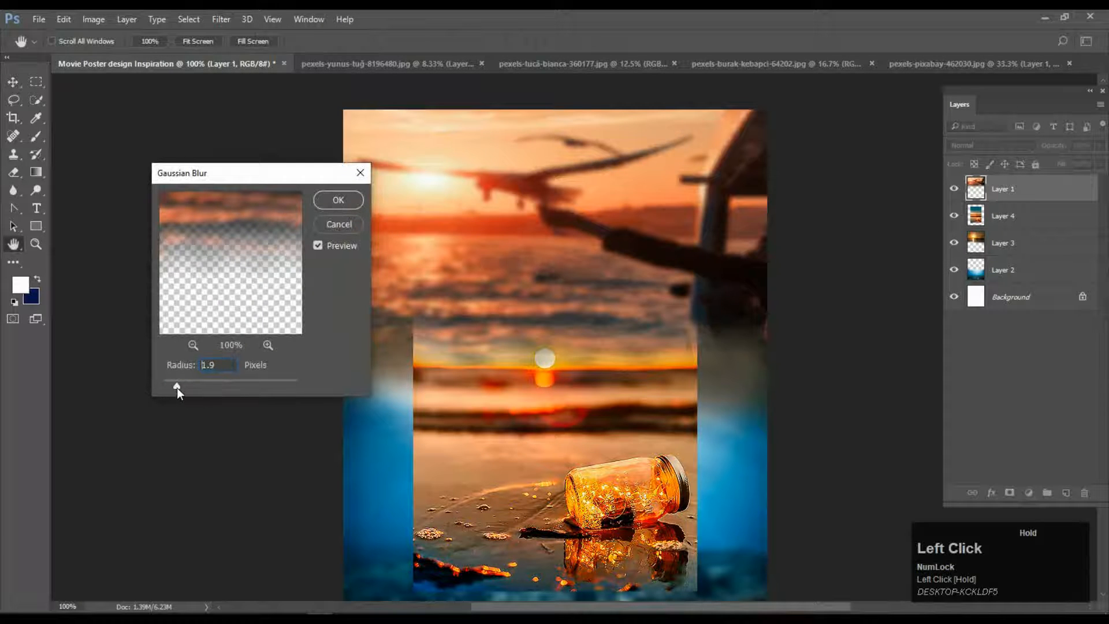
pyautogui.click(338, 200)
# Move Layer 4 above Layer 1 and bring the sunset Layer 3 to the top.
pyautogui.click(618, 441)
pyautogui.moveTo(1005, 226); pyautogui.dragTo(1024, 188)
pyautogui.moveTo(1014, 235); pyautogui.dragTo(1010, 186)
pyautogui.click(871, 306)
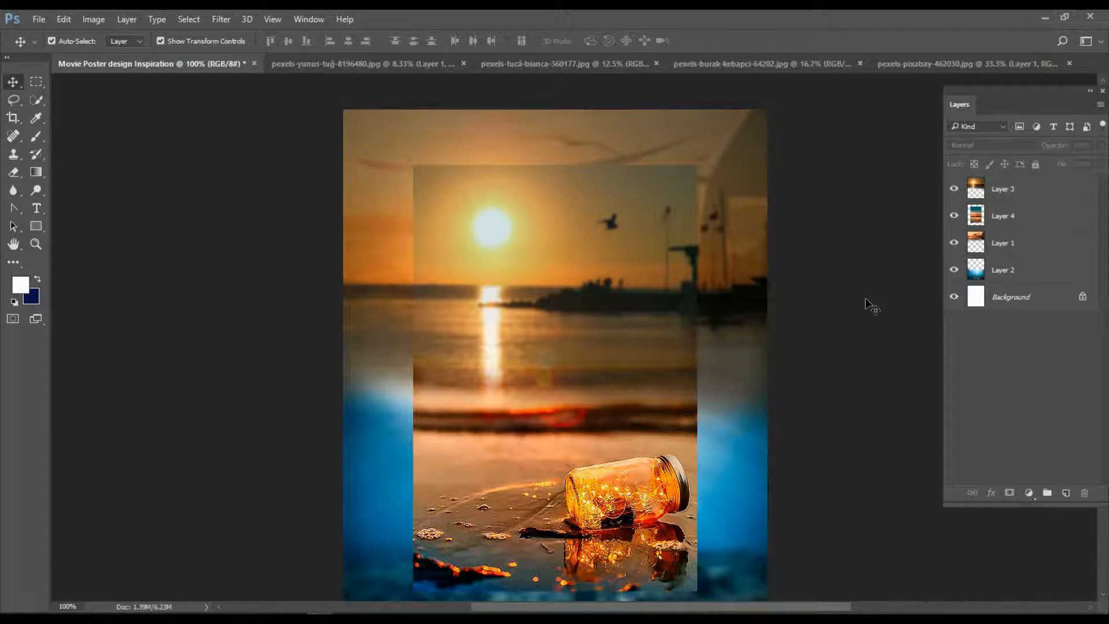
pyautogui.click(1031, 197)
pyautogui.click(1022, 241)
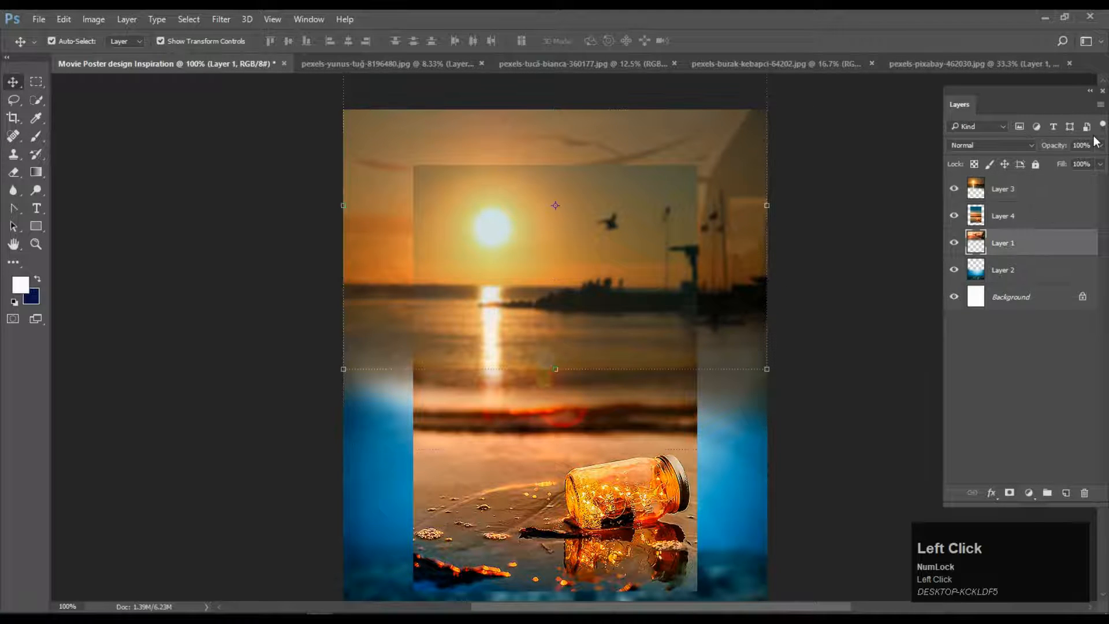
# Create a text layer reading LIFE on the poster.
pyautogui.click(1044, 193)
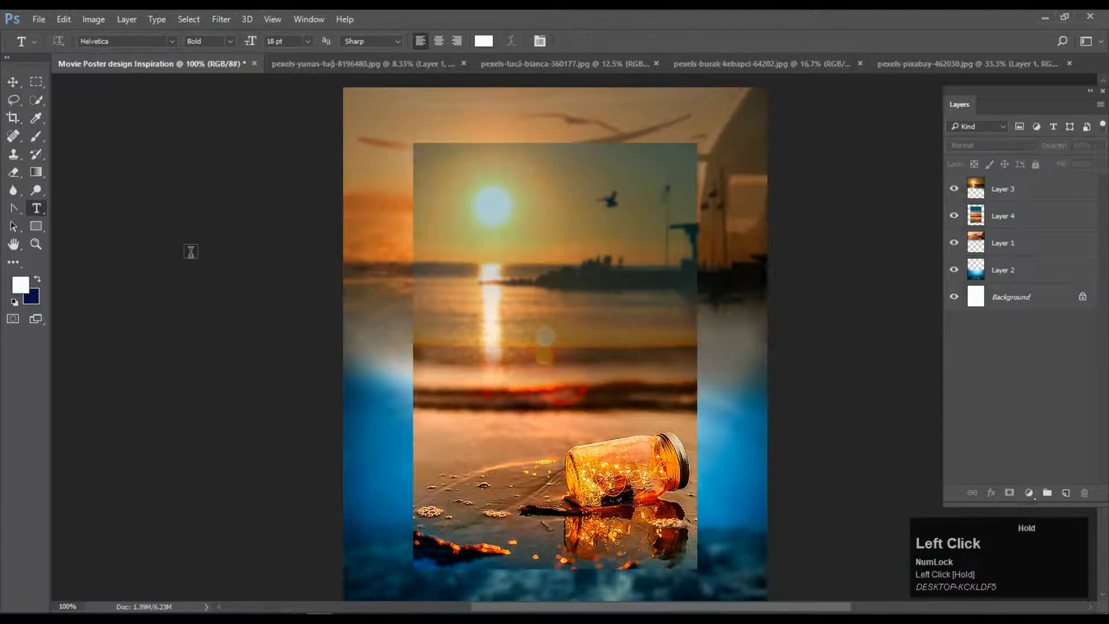
pyautogui.click(190, 253)
pyautogui.press('Tab')
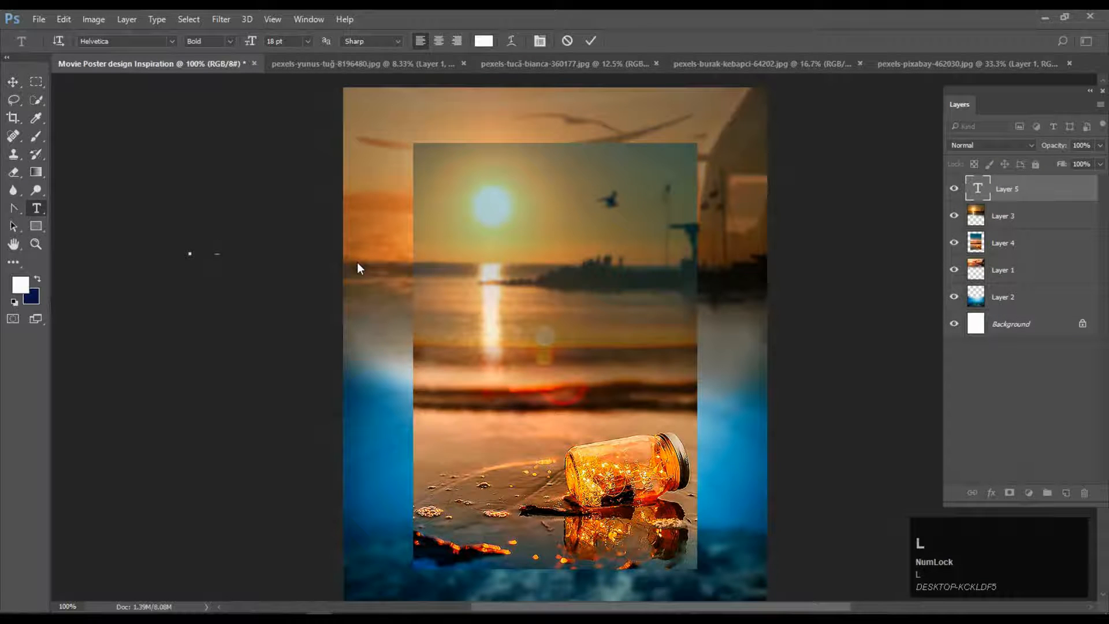
pyautogui.press('BackSpace')
pyautogui.click(13, 81)
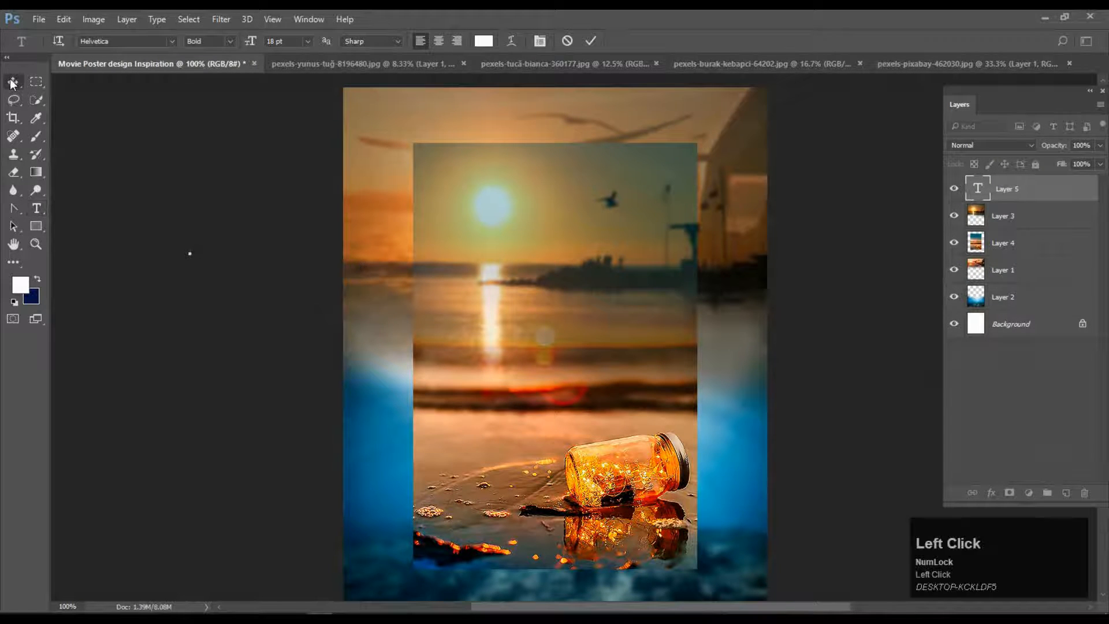
pyautogui.click(39, 206)
pyautogui.click(483, 253)
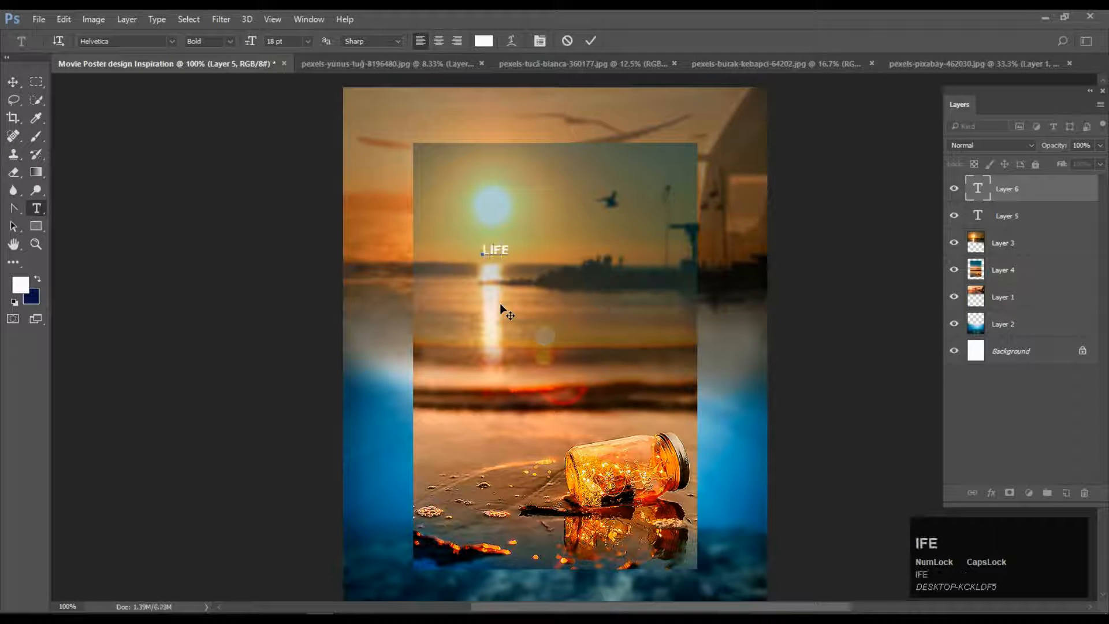
pyautogui.click(14, 82)
# Scale the LIFE title up with Free Transform and set its font to Bodoni.
pyautogui.moveTo(510, 242); pyautogui.dragTo(652, 154)
pyautogui.moveTo(559, 210); pyautogui.dragTo(543, 327)
pyautogui.moveTo(636, 270); pyautogui.dragTo(675, 234)
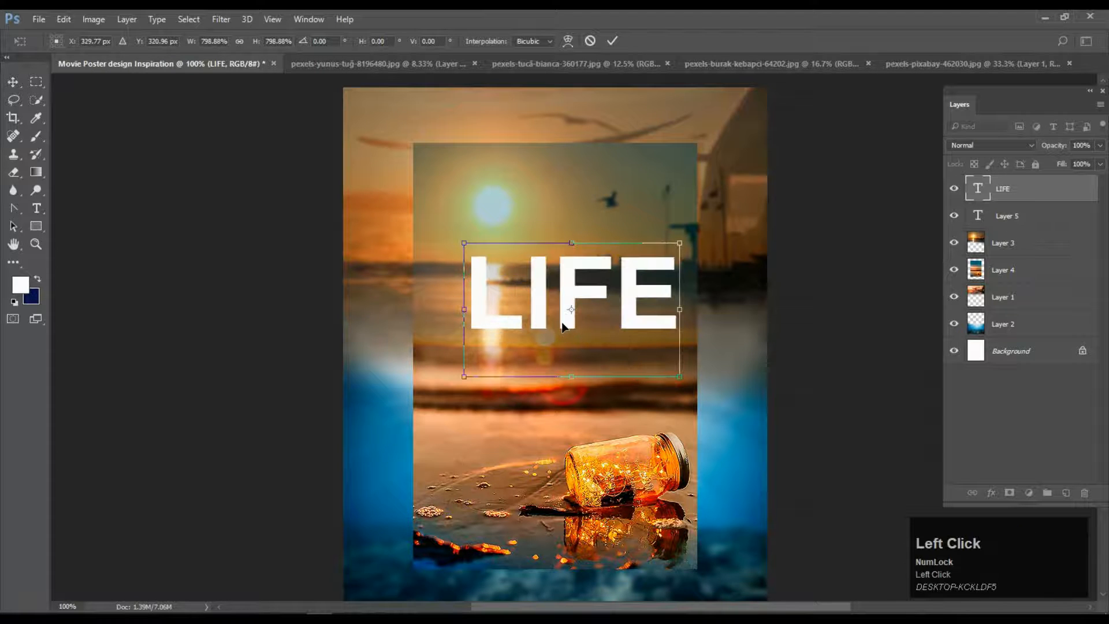
pyautogui.moveTo(562, 327); pyautogui.dragTo(553, 328)
pyautogui.click(37, 21)
pyautogui.click(590, 74)
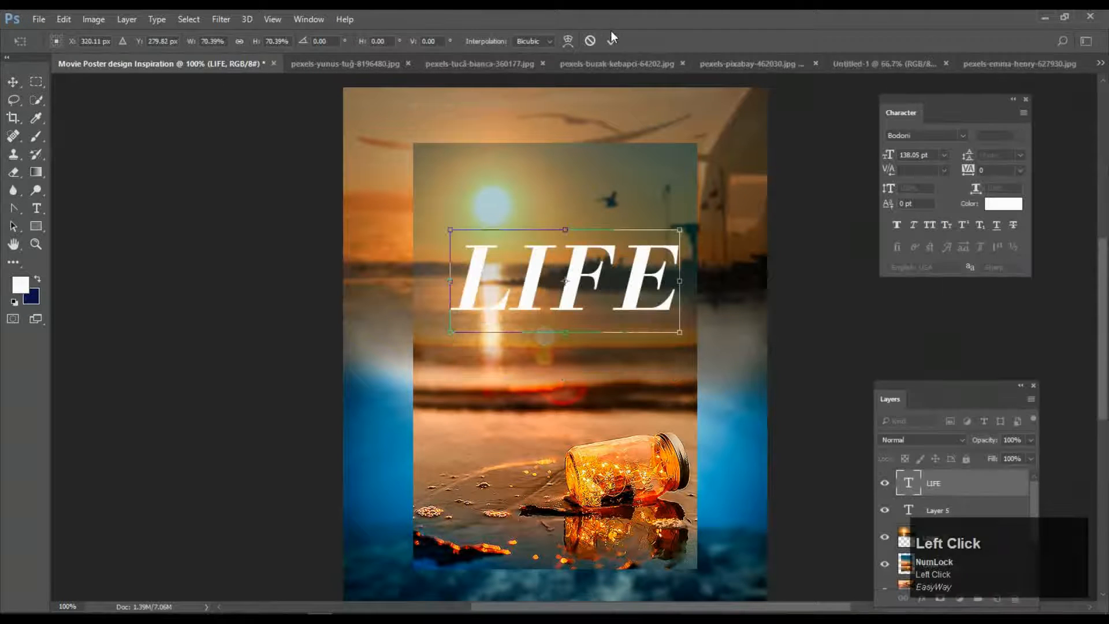
pyautogui.click(611, 37)
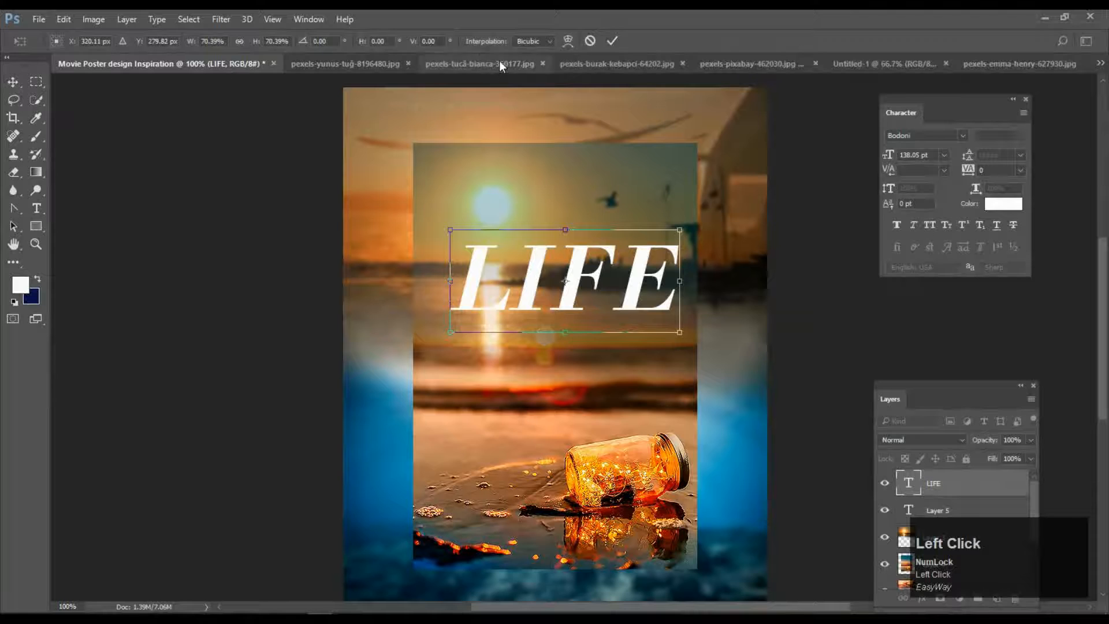
# Switch to the candle photo document pexels-tucă-bianca-360177.
pyautogui.click(477, 63)
pyautogui.moveTo(563, 440); pyautogui.dragTo(553, 428)
pyautogui.click(667, 280)
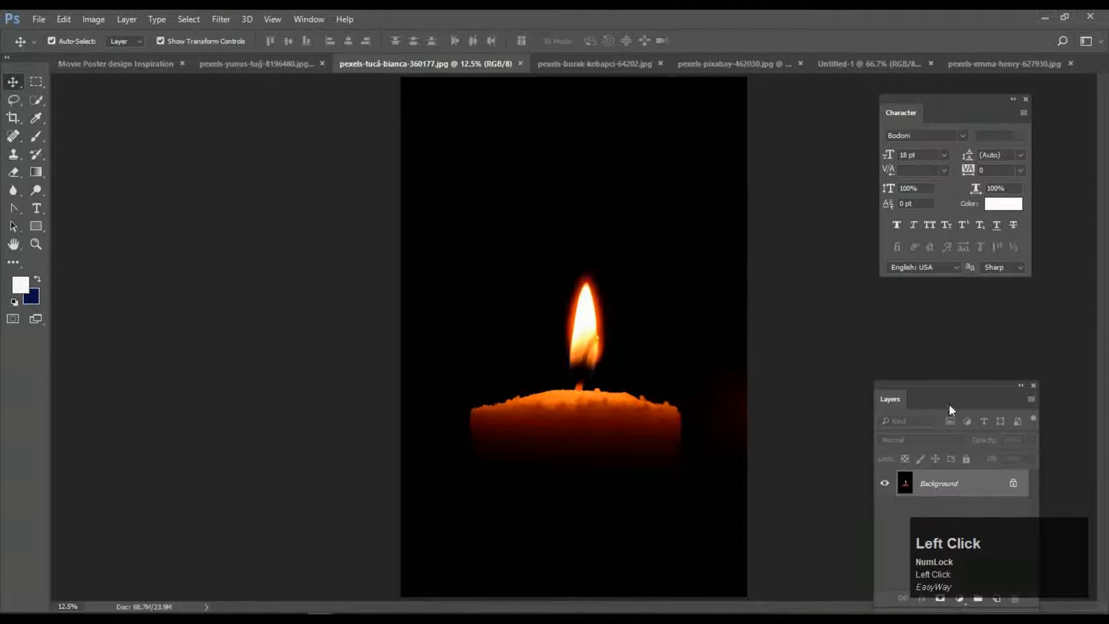
# Duplicate the candle layer with Ctrl+J and drag it into the poster document.
pyautogui.moveTo(950, 400); pyautogui.dragTo(944, 312)
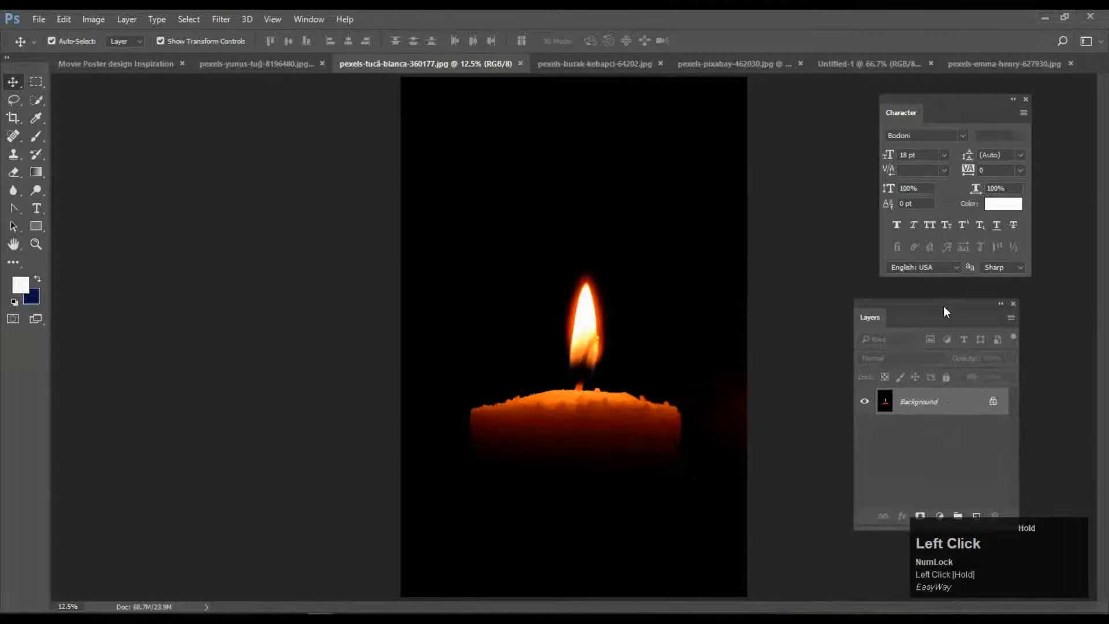
pyautogui.hotkey('ctrl', 'j')
pyautogui.moveTo(561, 466); pyautogui.dragTo(564, 428)
pyautogui.moveTo(659, 243); pyautogui.dragTo(572, 491)
pyautogui.moveTo(777, 203); pyautogui.dragTo(638, 190)
pyautogui.click(933, 402)
# Shrink the candle box to about 64% near the poster centre.
pyautogui.moveTo(736, 144); pyautogui.dragTo(546, 405)
pyautogui.moveTo(501, 529); pyautogui.dragTo(640, 356)
pyautogui.click(613, 40)
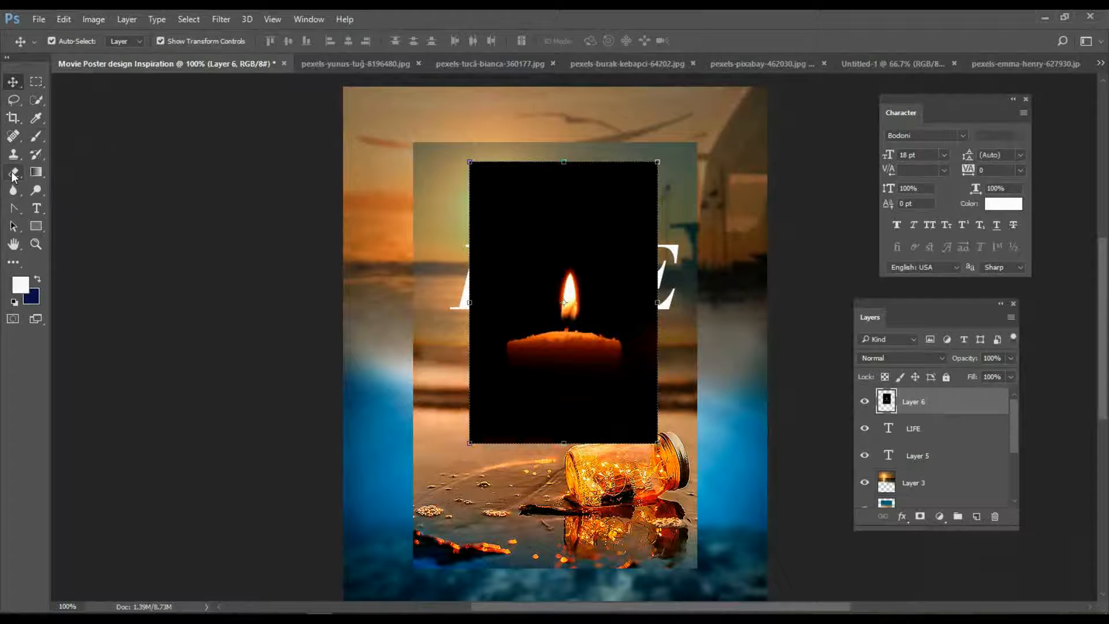
# Erase the black strip above the candle.
pyautogui.click(13, 173)
pyautogui.moveTo(470, 159)
pyautogui.mouseDown()
pyautogui.moveTo(508, 173)
pyautogui.moveTo(633, 179)
pyautogui.moveTo(330, 195)
pyautogui.moveTo(657, 205)
pyautogui.moveTo(479, 249)
pyautogui.moveTo(612, 272)
pyautogui.moveTo(641, 370)
pyautogui.moveTo(484, 435)
pyautogui.moveTo(491, 301)
pyautogui.moveTo(485, 347)
pyautogui.moveTo(502, 404)
pyautogui.moveTo(648, 374)
pyautogui.moveTo(503, 340)
pyautogui.moveTo(548, 271)
pyautogui.moveTo(511, 257)
pyautogui.mouseUp()
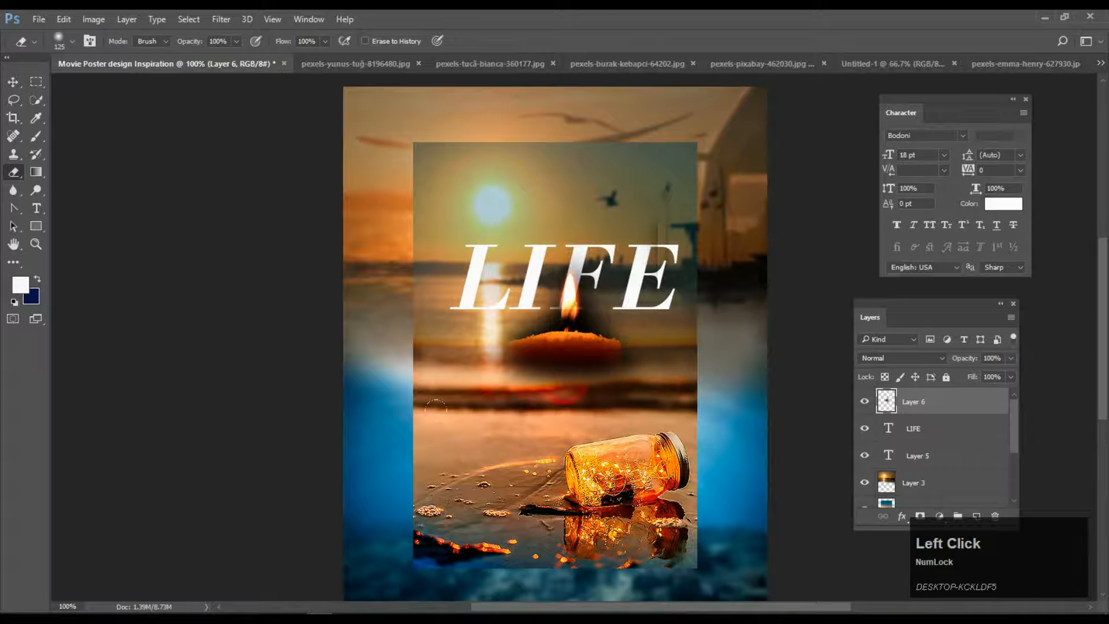
pyautogui.click(21, 78)
# Enlarge the candle to about 196%, reposition it, and fade it to 76% opacity.
pyautogui.moveTo(657, 162); pyautogui.dragTo(820, 92)
pyautogui.moveTo(599, 363); pyautogui.dragTo(601, 341)
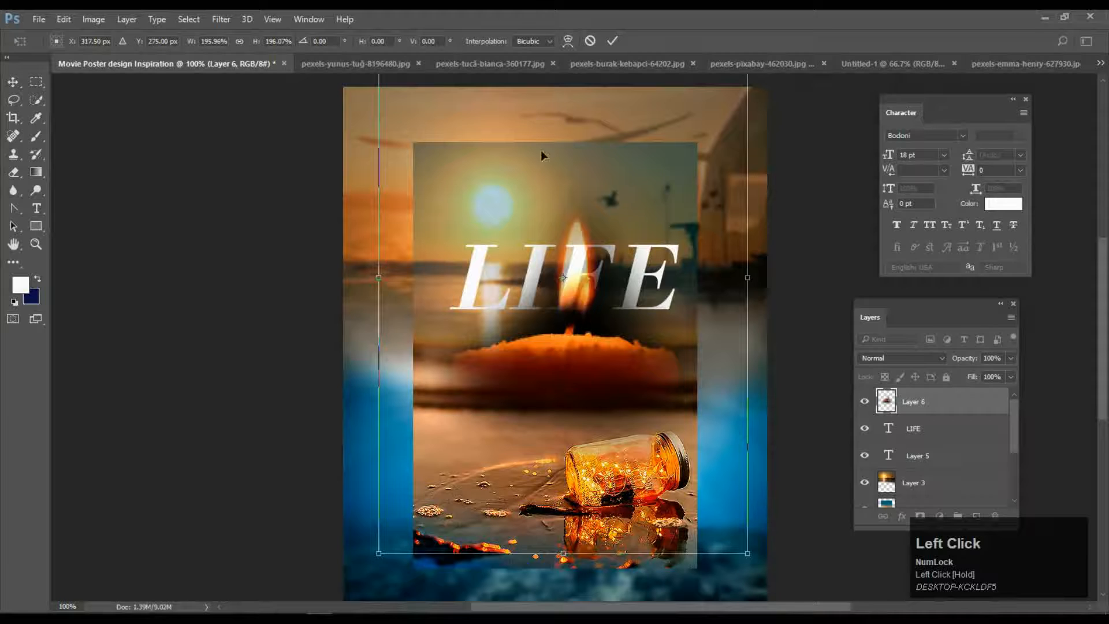
pyautogui.click(611, 39)
pyautogui.moveTo(918, 402); pyautogui.dragTo(940, 404)
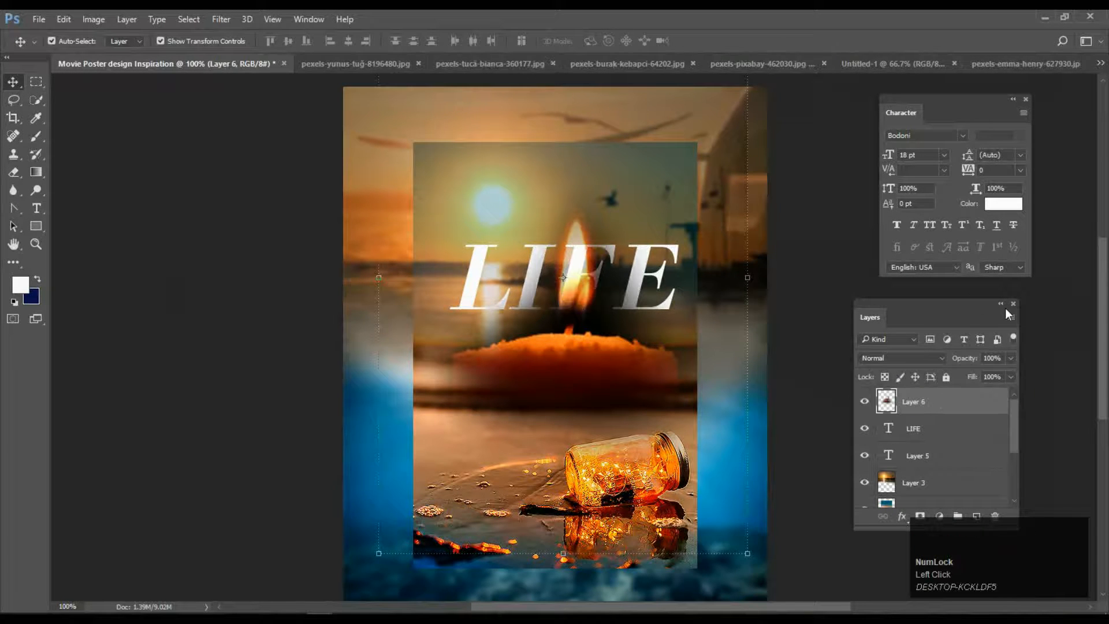
pyautogui.moveTo(1011, 358); pyautogui.dragTo(993, 373)
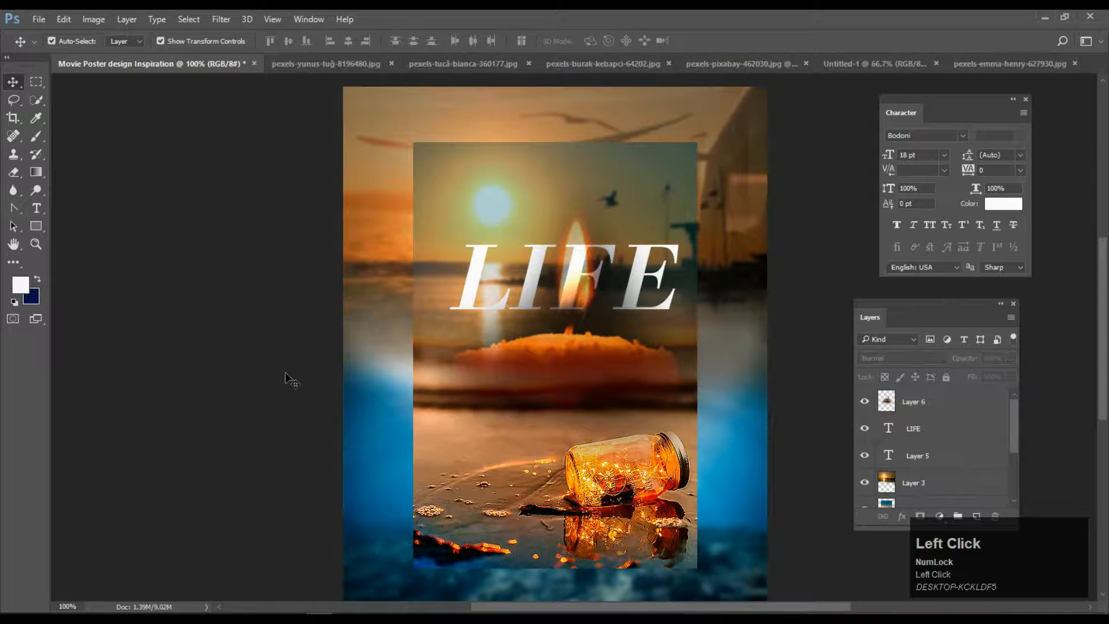
# Nudge and slightly narrow the candle layer, then commit the transform.
pyautogui.click(957, 441)
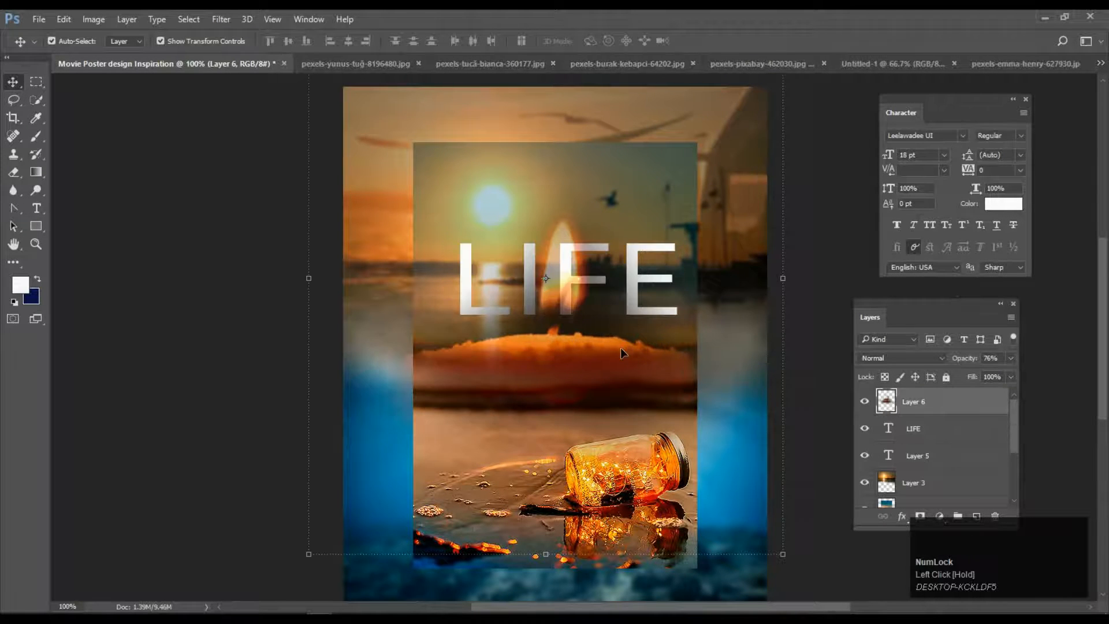
pyautogui.moveTo(620, 348); pyautogui.dragTo(622, 350)
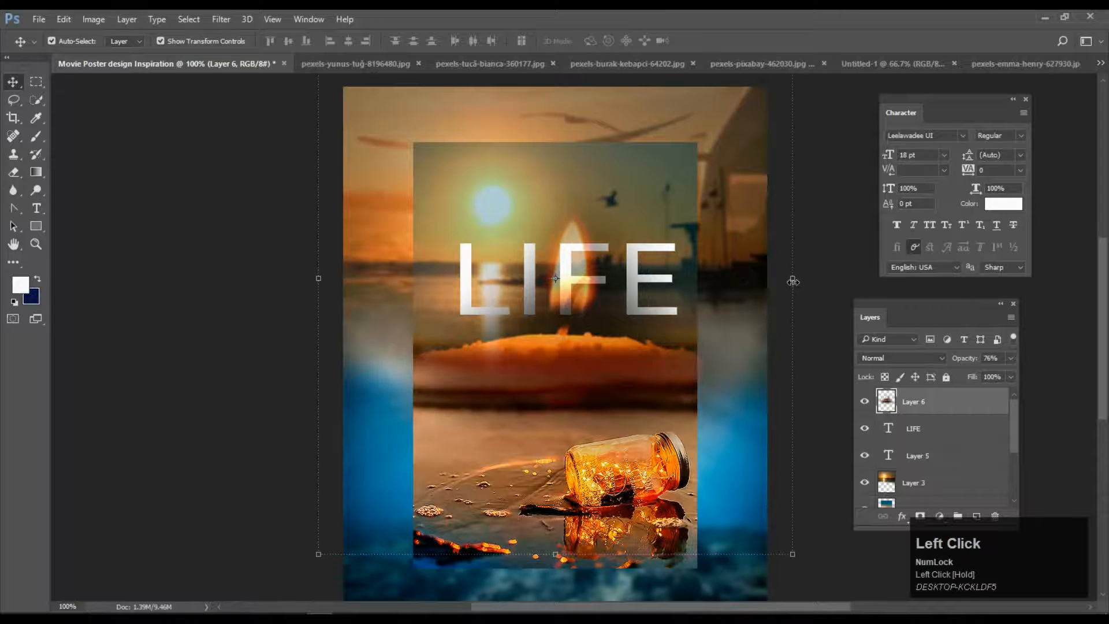
pyautogui.moveTo(793, 282); pyautogui.dragTo(784, 279)
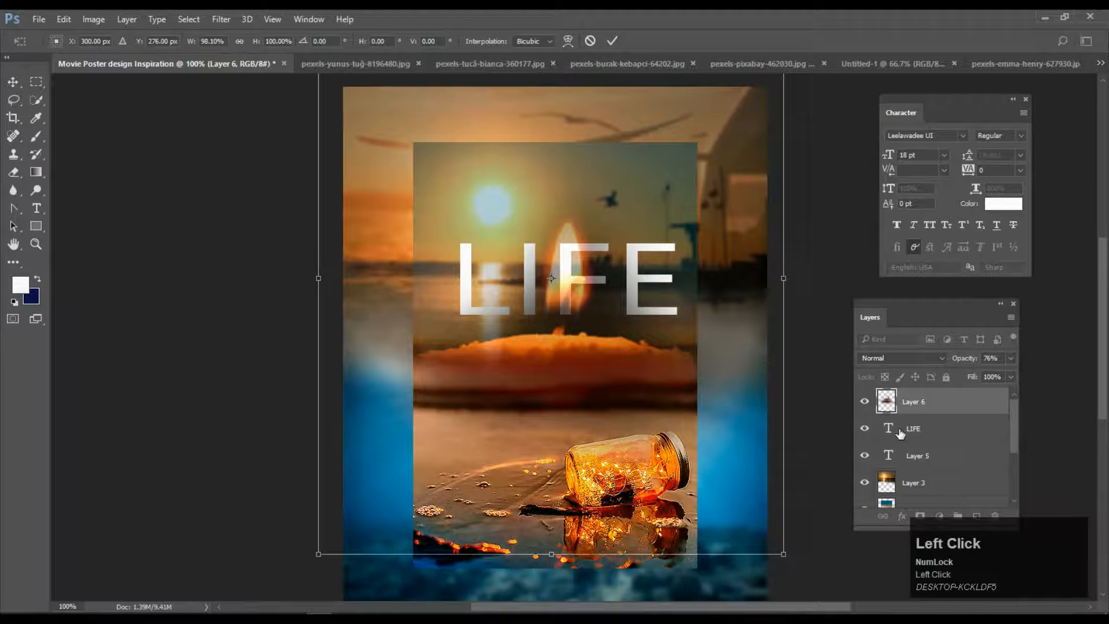
pyautogui.click(612, 41)
# Reposition the LIFE title centred over the candle flame.
pyautogui.click(924, 436)
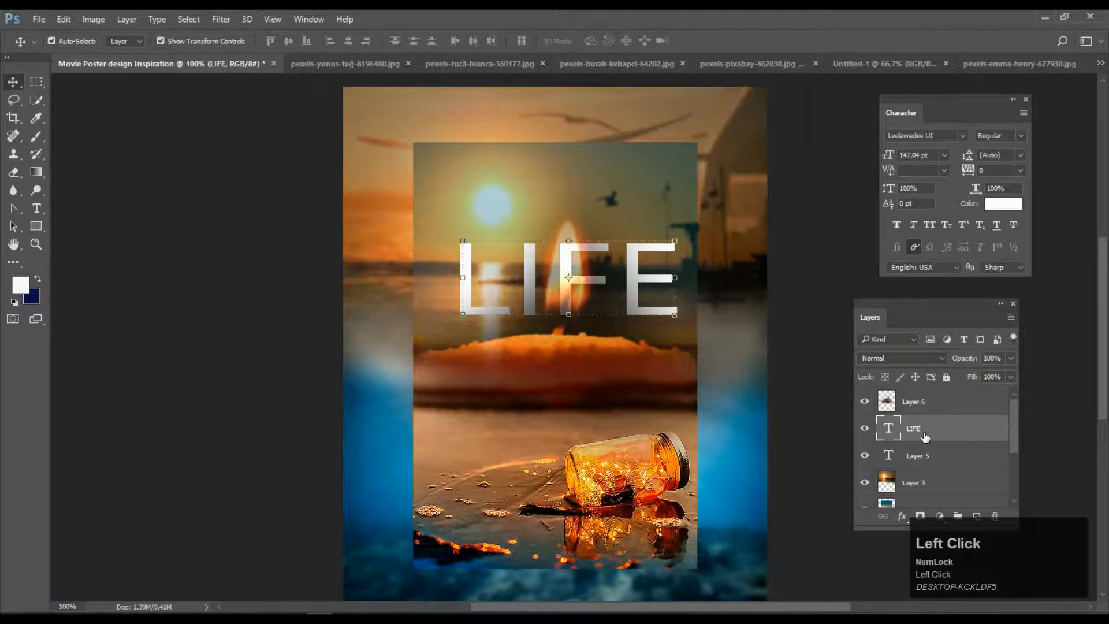
pyautogui.click(674, 238)
pyautogui.moveTo(634, 300); pyautogui.dragTo(623, 306)
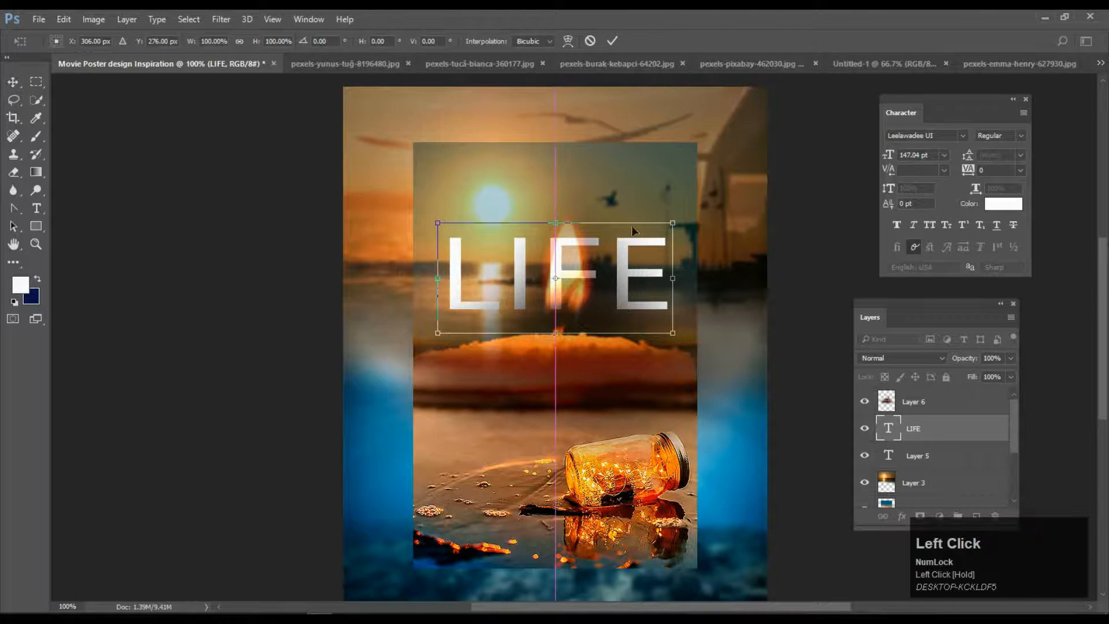
pyautogui.click(611, 40)
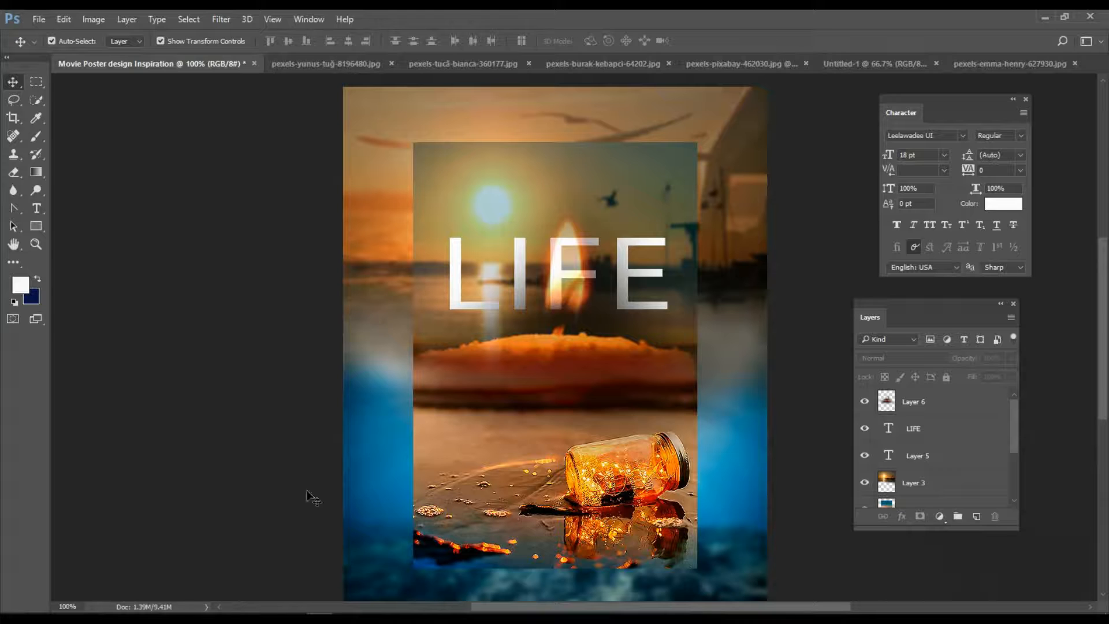
pyautogui.click(630, 309)
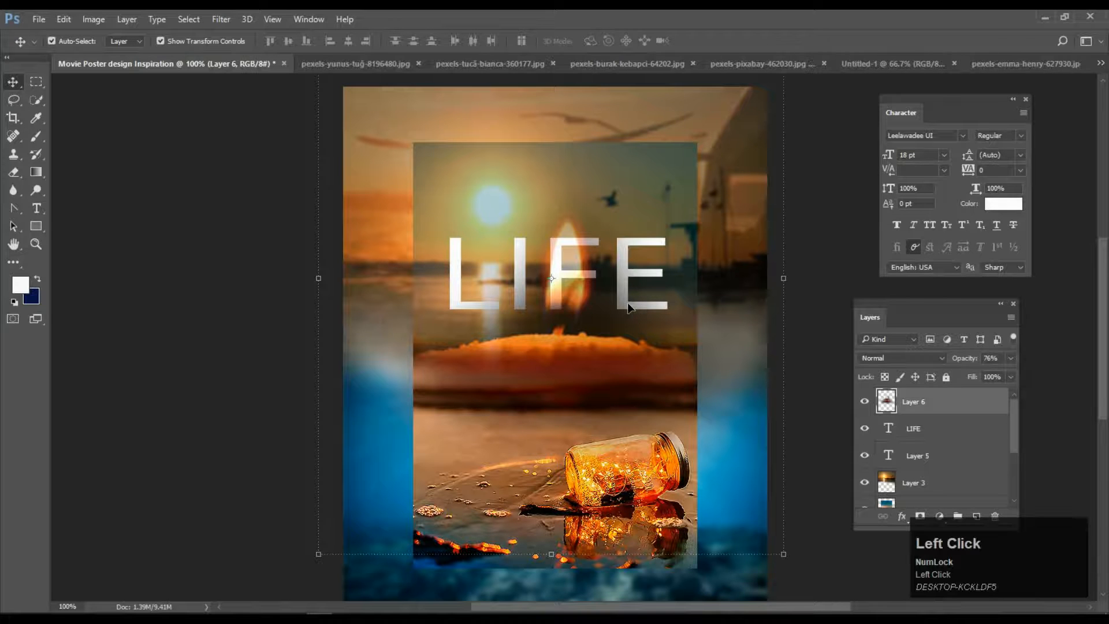
pyautogui.doubleClick(914, 428)
pyautogui.moveTo(555, 311); pyautogui.dragTo(630, 320)
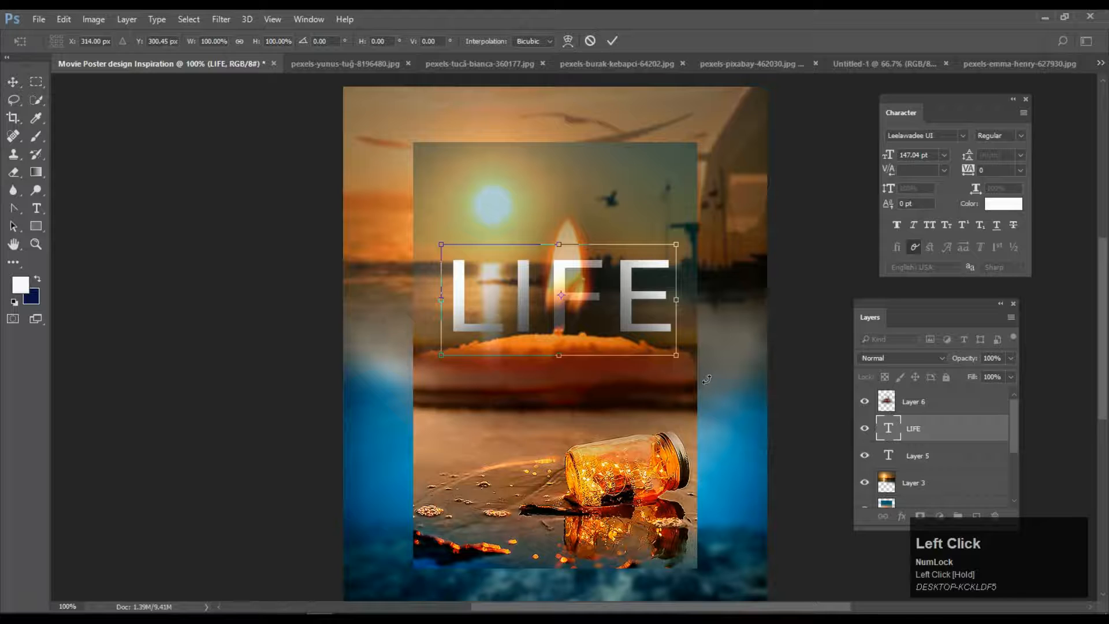
pyautogui.click(942, 357)
pyautogui.click(943, 357)
pyautogui.click(612, 40)
# Set LIFE to Helvetica Oblique and move its layer above Layer 6.
pyautogui.click(963, 136)
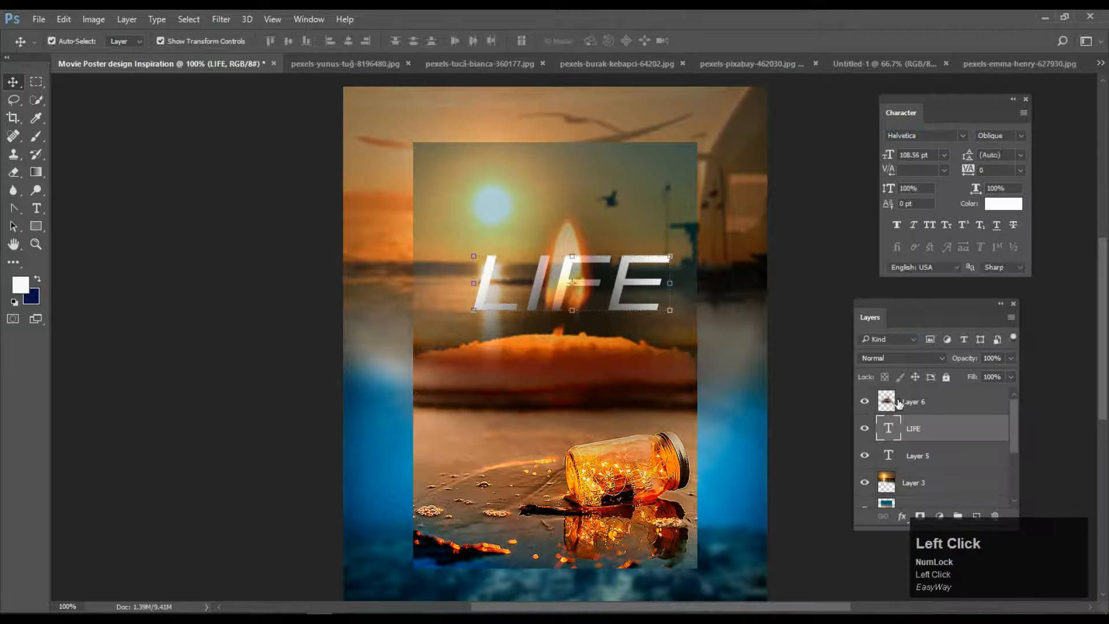
pyautogui.moveTo(919, 428); pyautogui.dragTo(930, 394)
pyautogui.click(827, 315)
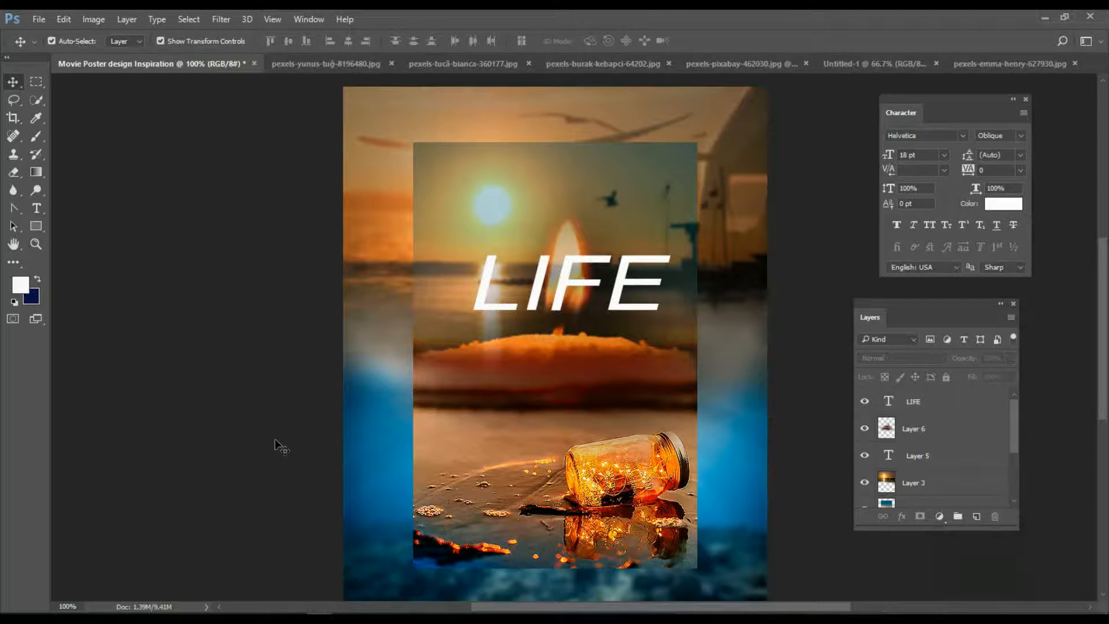
# Type the date line 'Start on 22 November, 2022' and drag it just below LIFE.
pyautogui.click(36, 208)
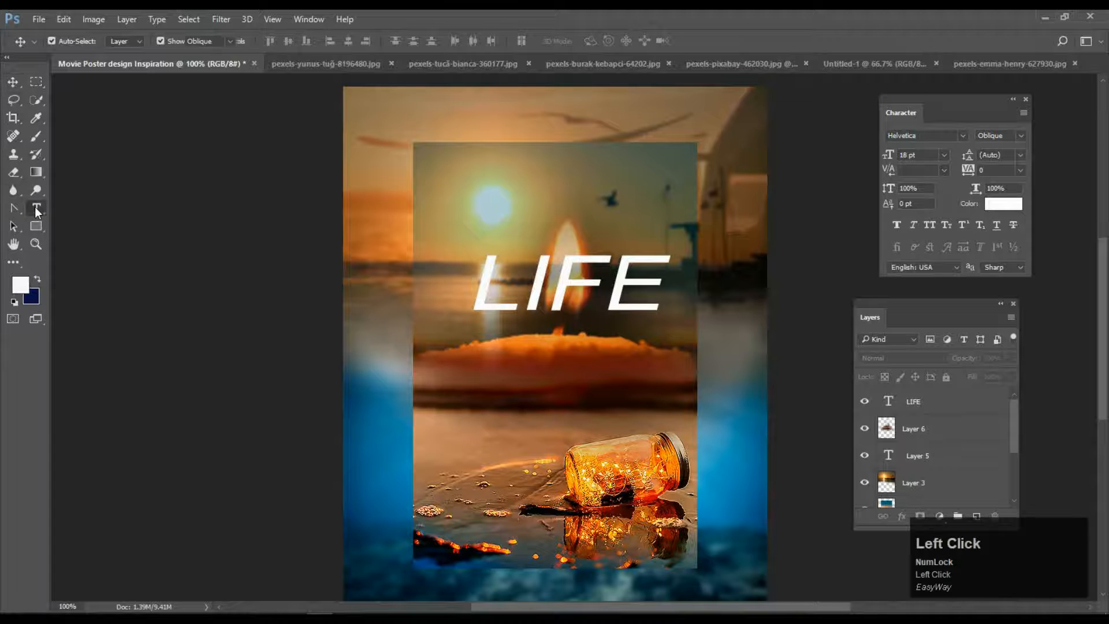
pyautogui.click(259, 220)
pyautogui.write('ON 22')
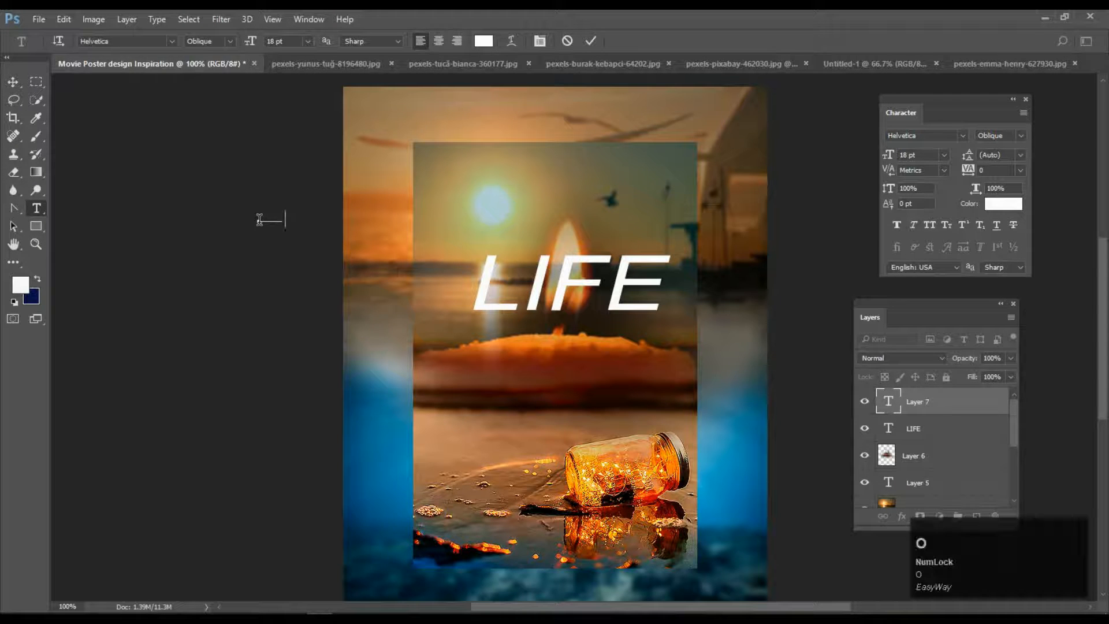
pyautogui.write('n')
pyautogui.press('capslock')
pyautogui.press('BackSpace')
pyautogui.write('N')
pyautogui.press('capslock')
pyautogui.write('ovember, 2022')
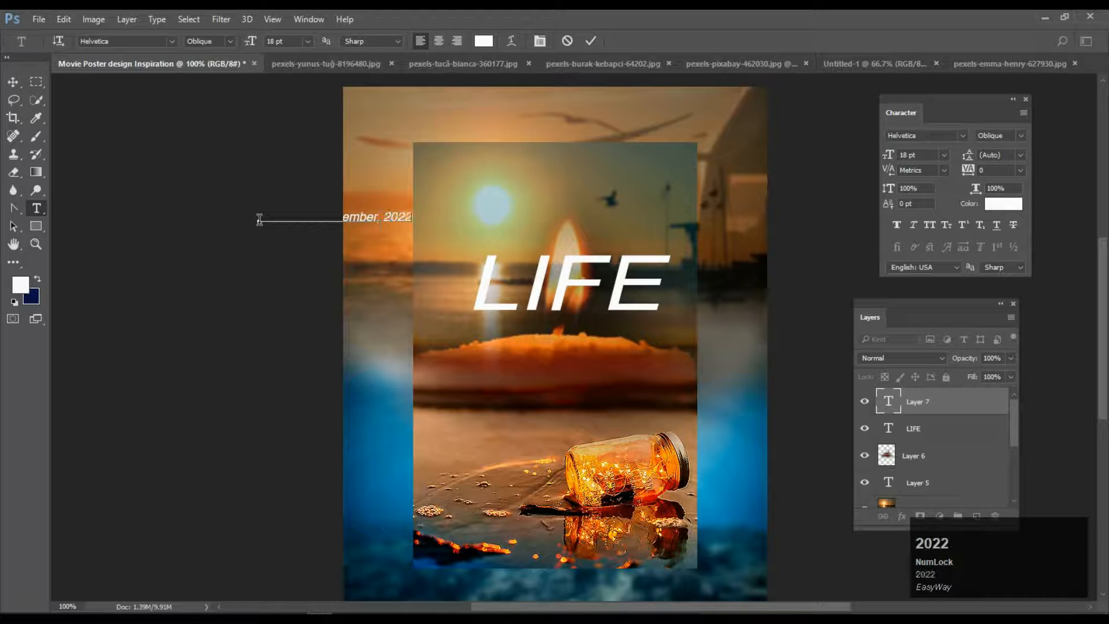
pyautogui.click(12, 82)
pyautogui.moveTo(368, 219); pyautogui.dragTo(596, 336)
# Correct the word 'Star' to 'Start' in the subtitle.
pyautogui.click(36, 208)
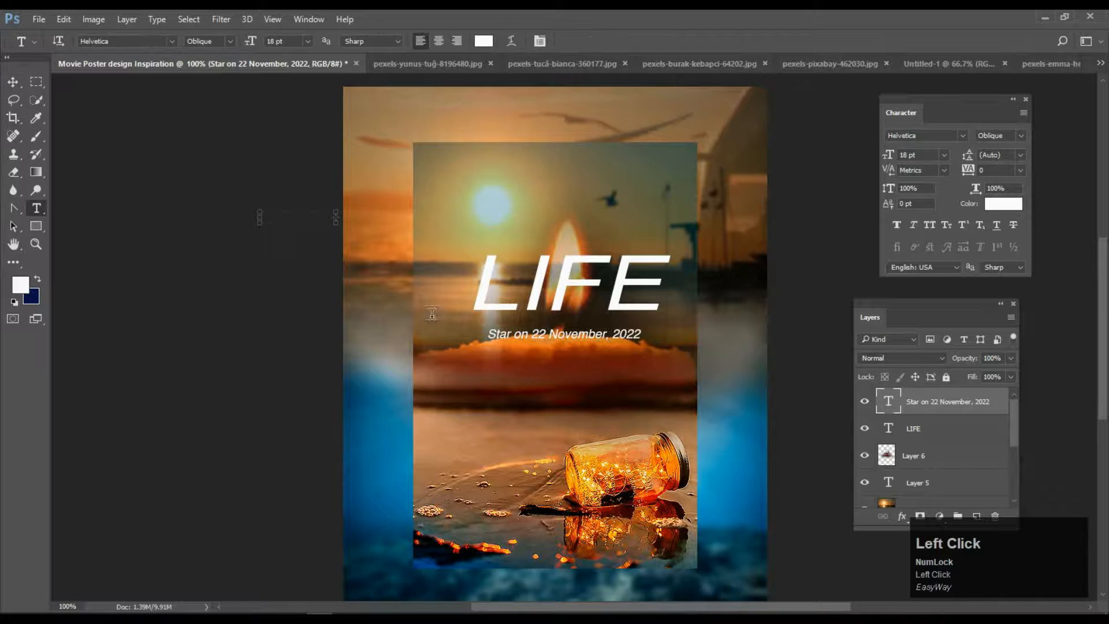
pyautogui.click(510, 333)
pyautogui.write('t')
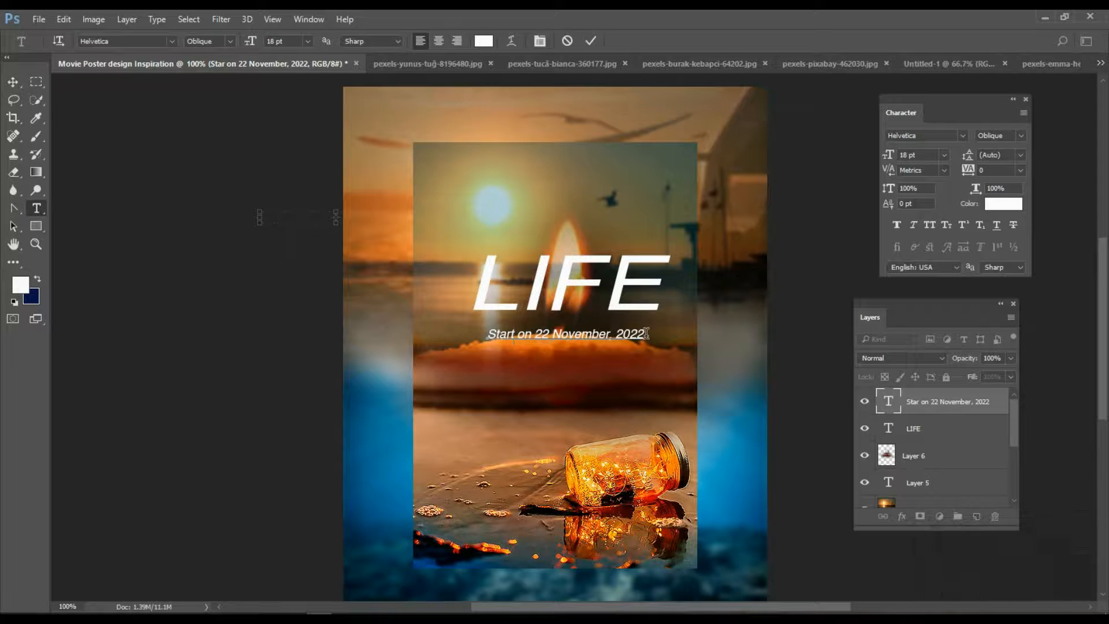
pyautogui.click(169, 287)
pyautogui.press('u')
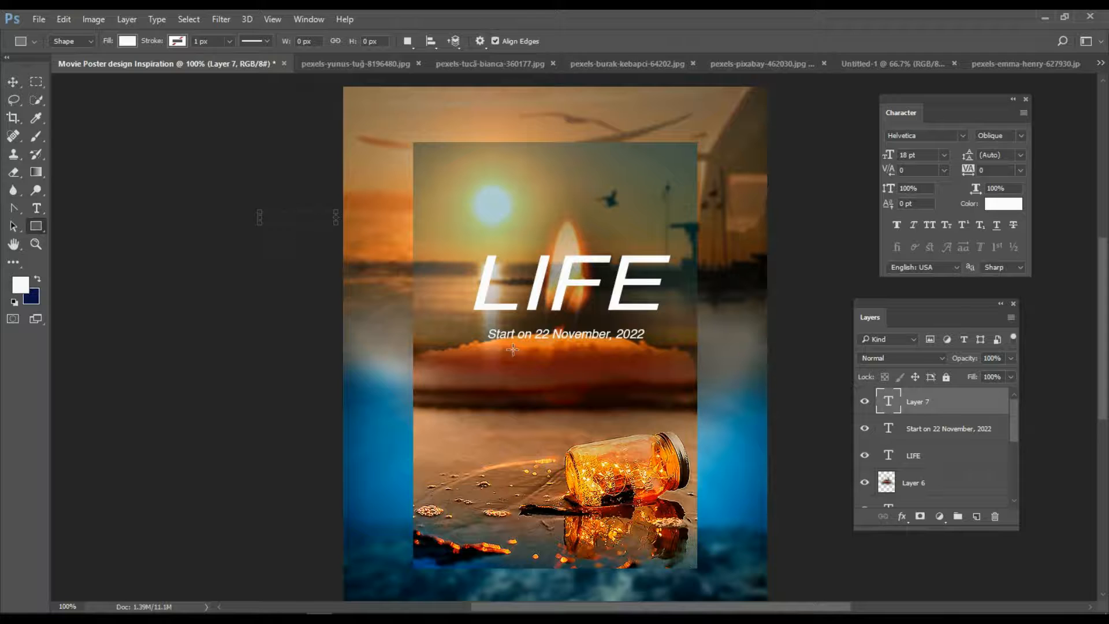
# Enlarge the date subtitle slightly and nudge it into place under LIFE.
pyautogui.click(13, 82)
pyautogui.moveTo(635, 329)
pyautogui.mouseDown()
pyautogui.moveTo(640, 341)
pyautogui.moveTo(691, 295)
pyautogui.moveTo(635, 315)
pyautogui.moveTo(644, 324)
pyautogui.mouseUp()
pyautogui.click(613, 40)
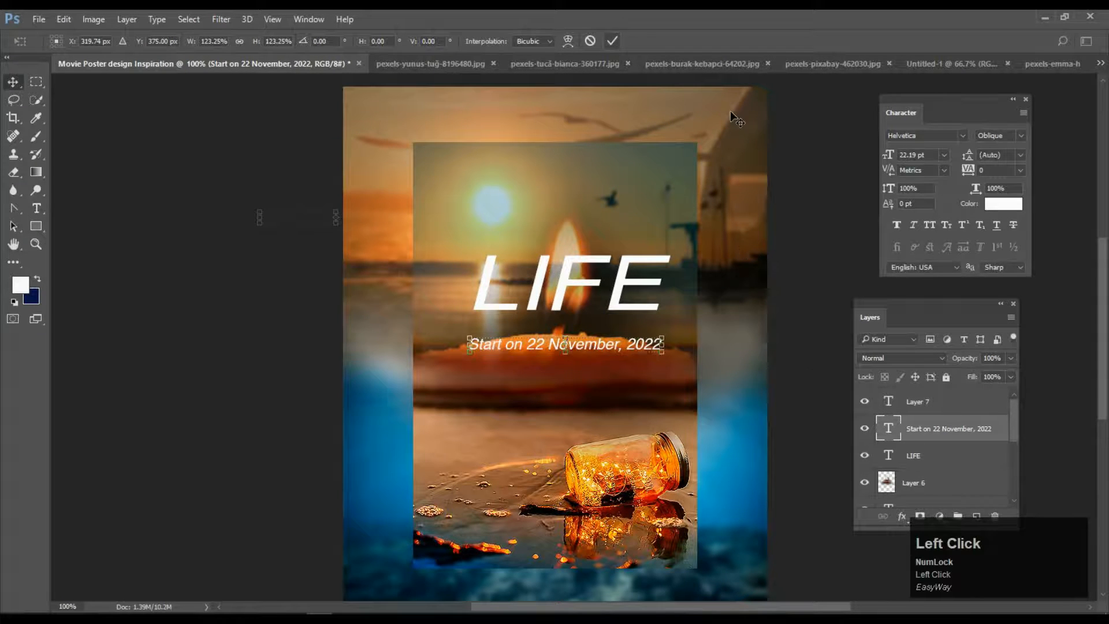
pyautogui.press('Right')
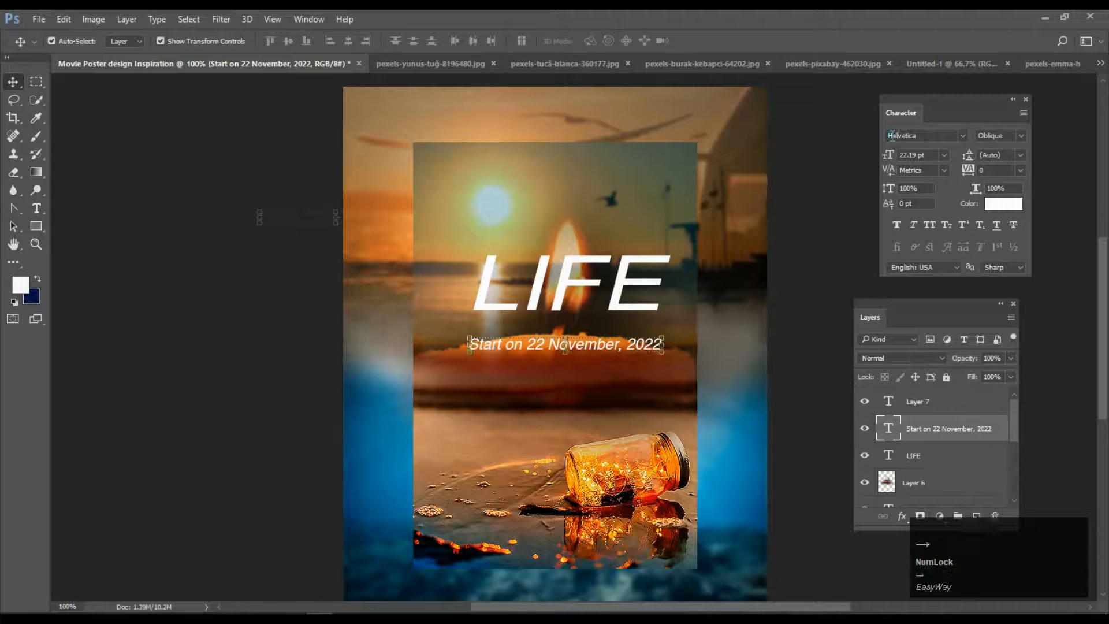
# Set the date subtitle in Wacamóler Caps and shift it slightly right.
pyautogui.click(892, 135)
pyautogui.write('alter')
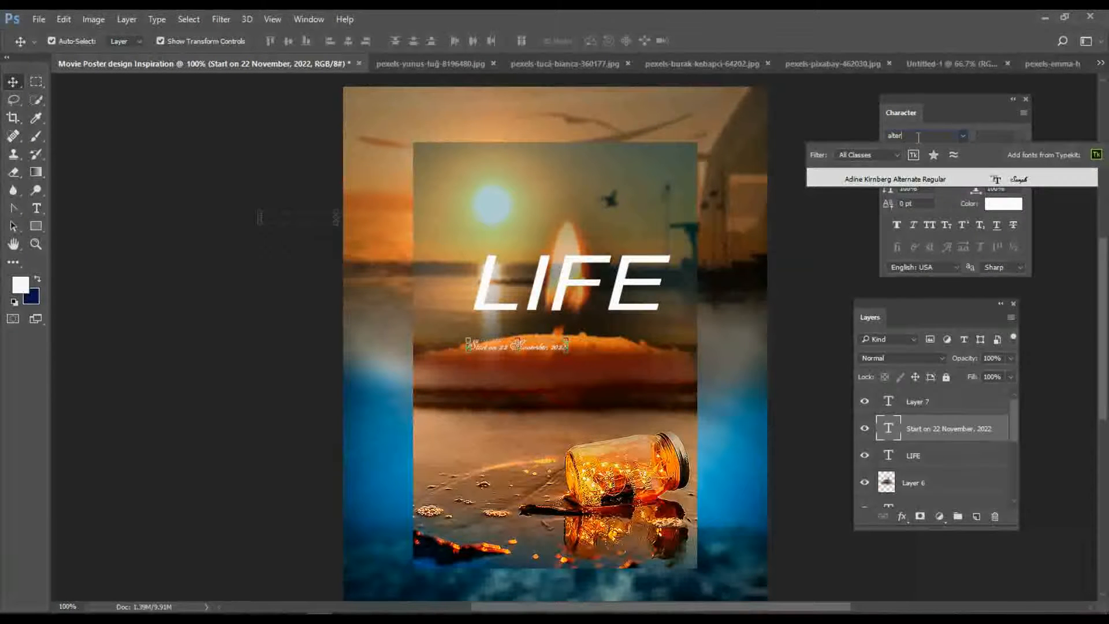
pyautogui.press('BackSpace')
pyautogui.press('BackSpace')
pyautogui.press('BackSpace')
pyautogui.press('BackSpace')
pyautogui.press('BackSpace')
pyautogui.write('ps')
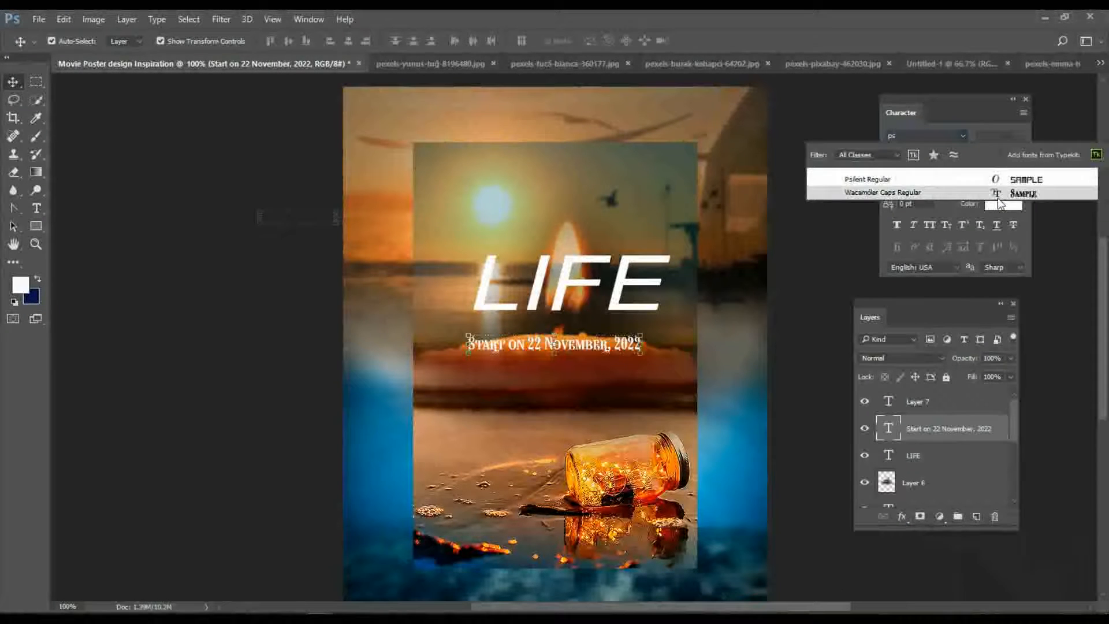
pyautogui.click(918, 192)
pyautogui.moveTo(545, 347); pyautogui.dragTo(557, 347)
pyautogui.click(576, 425)
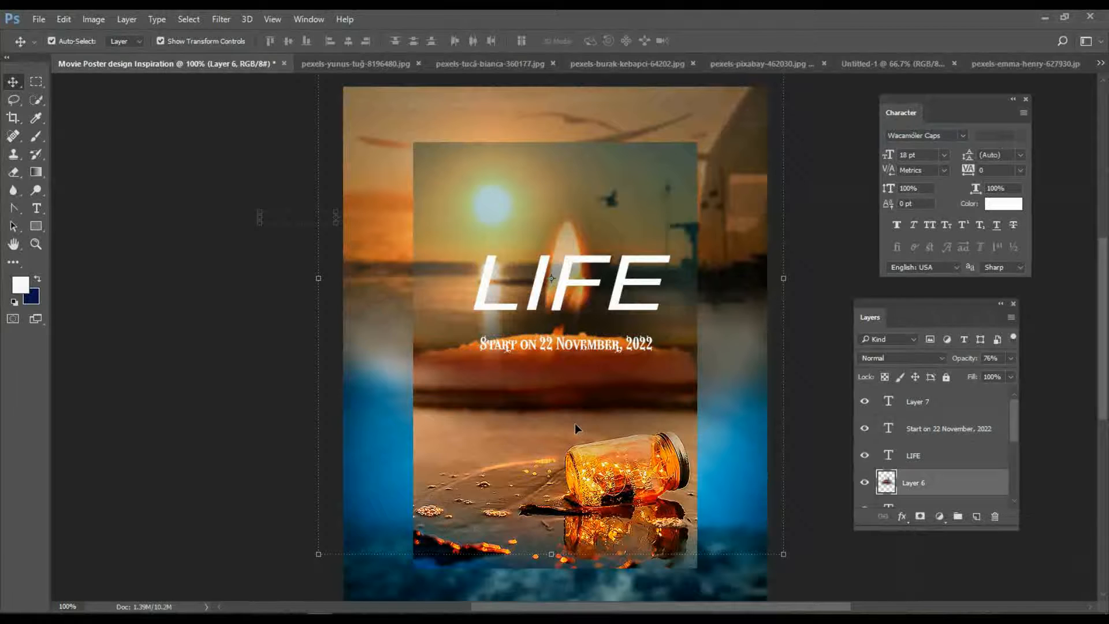
pyautogui.click(576, 347)
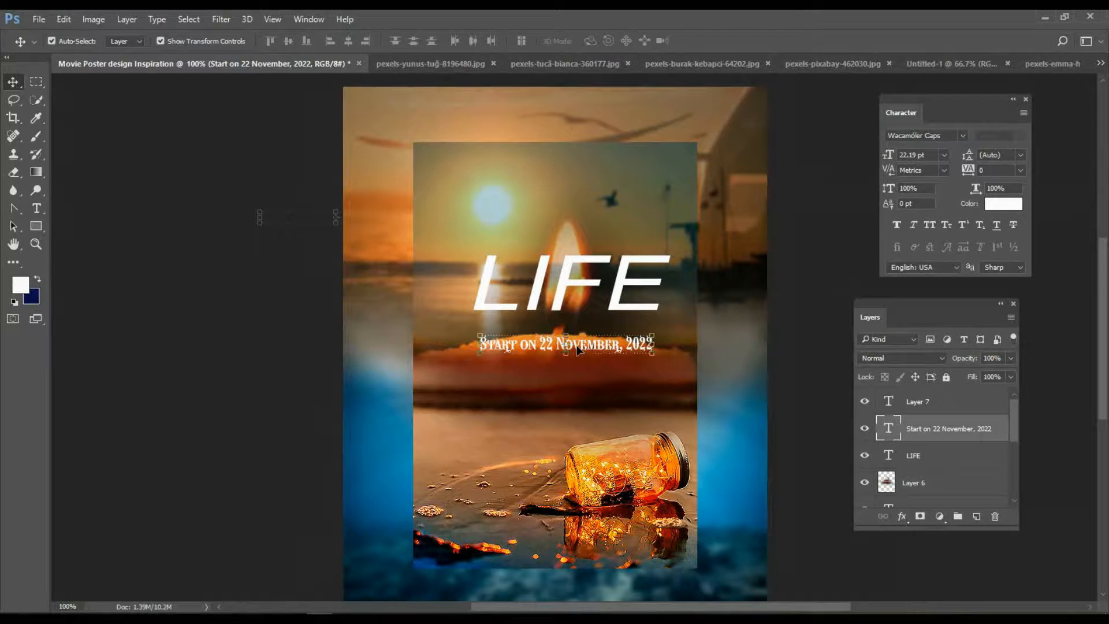
# Fill the date subtitle with near-black.
pyautogui.click(20, 284)
pyautogui.click(379, 332)
pyautogui.click(675, 154)
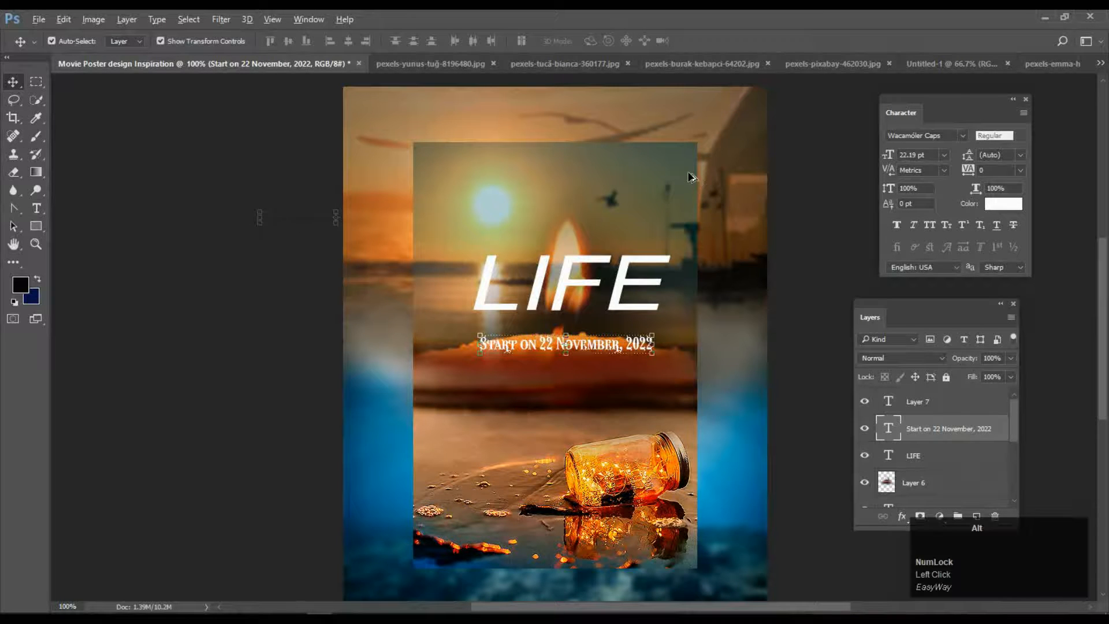
pyautogui.hotkey('alt', 'BackSpace')
# Lower the inner beach photo layer's opacity to 80%.
pyautogui.click(677, 435)
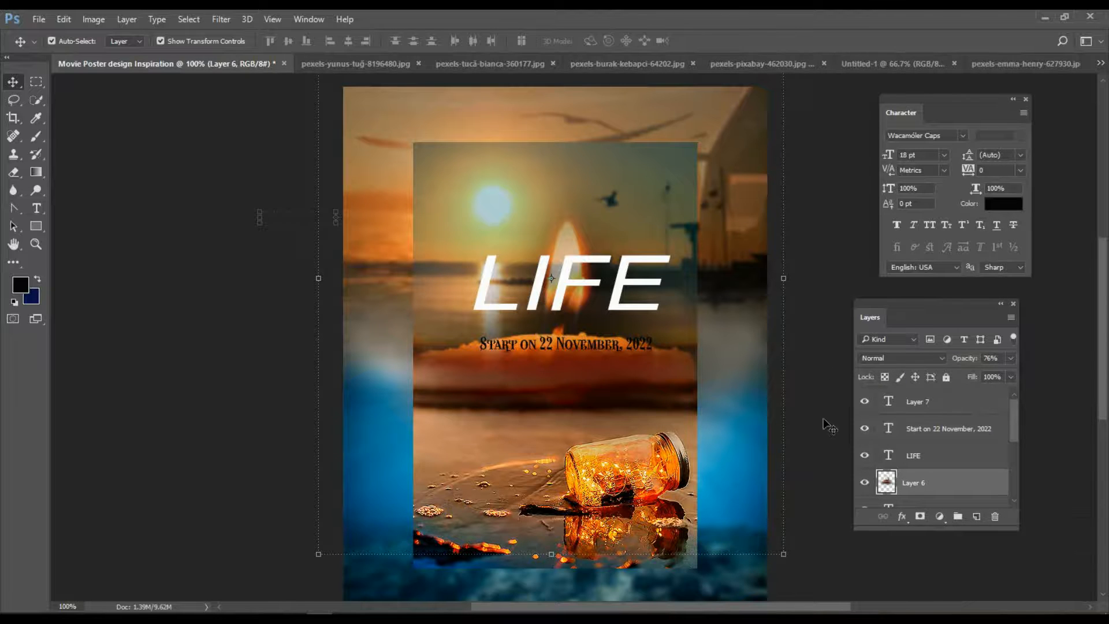
pyautogui.click(595, 564)
pyautogui.moveTo(1010, 358); pyautogui.dragTo(997, 374)
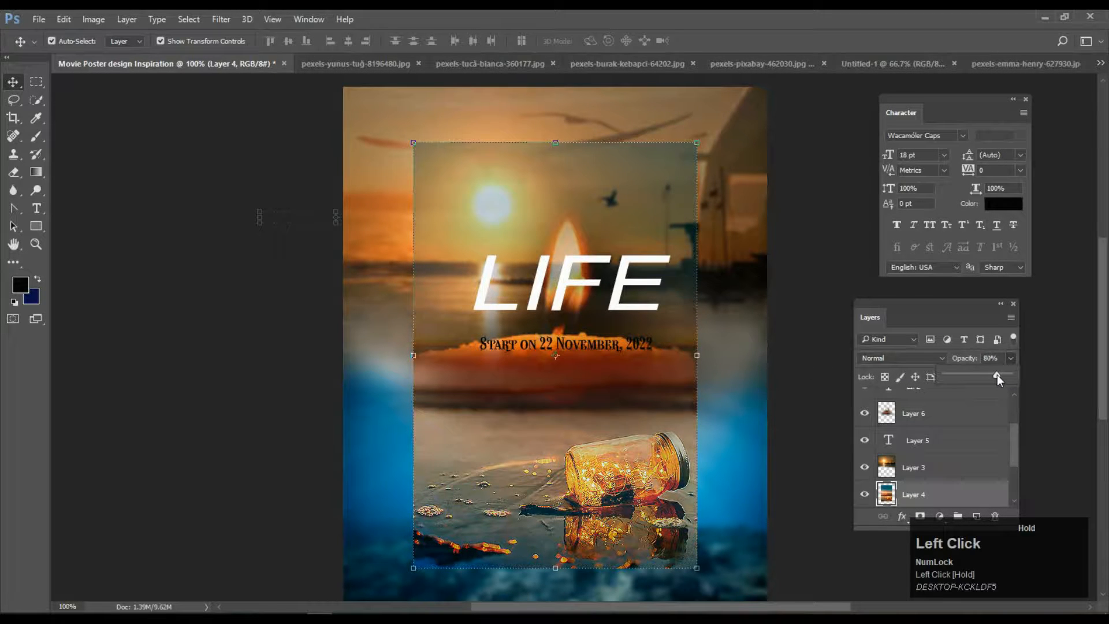
pyautogui.click(788, 250)
# Stretch the date subtitle taller with Free Transform.
pyautogui.click(602, 346)
pyautogui.moveTo(566, 354)
pyautogui.mouseDown()
pyautogui.moveTo(566, 382)
pyautogui.moveTo(566, 361)
pyautogui.mouseUp()
pyautogui.click(613, 42)
pyautogui.click(796, 350)
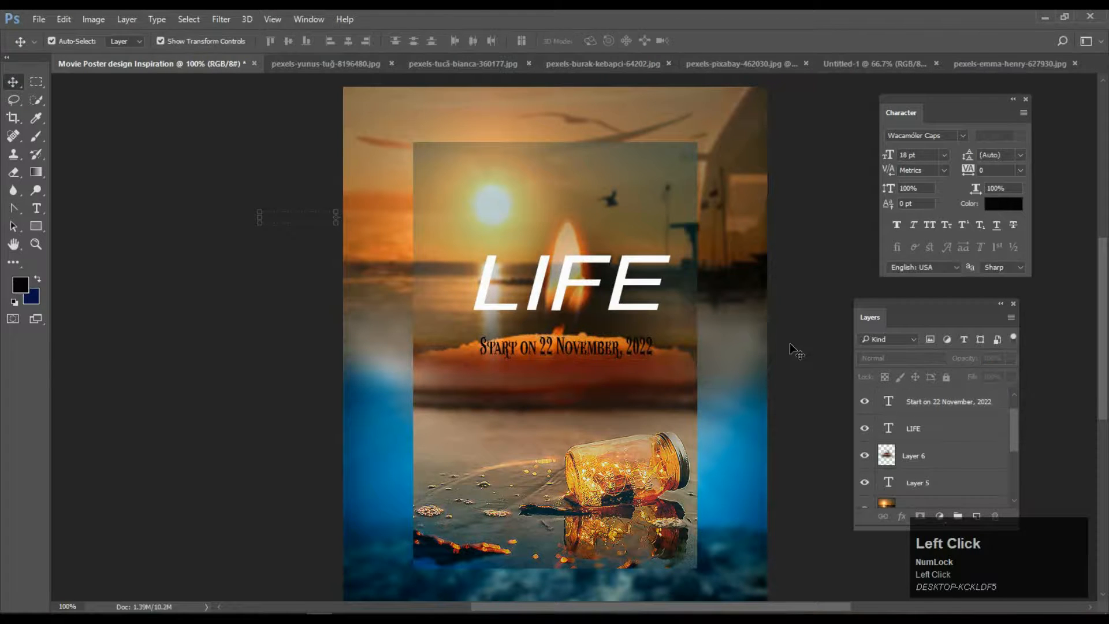
pyautogui.click(36, 209)
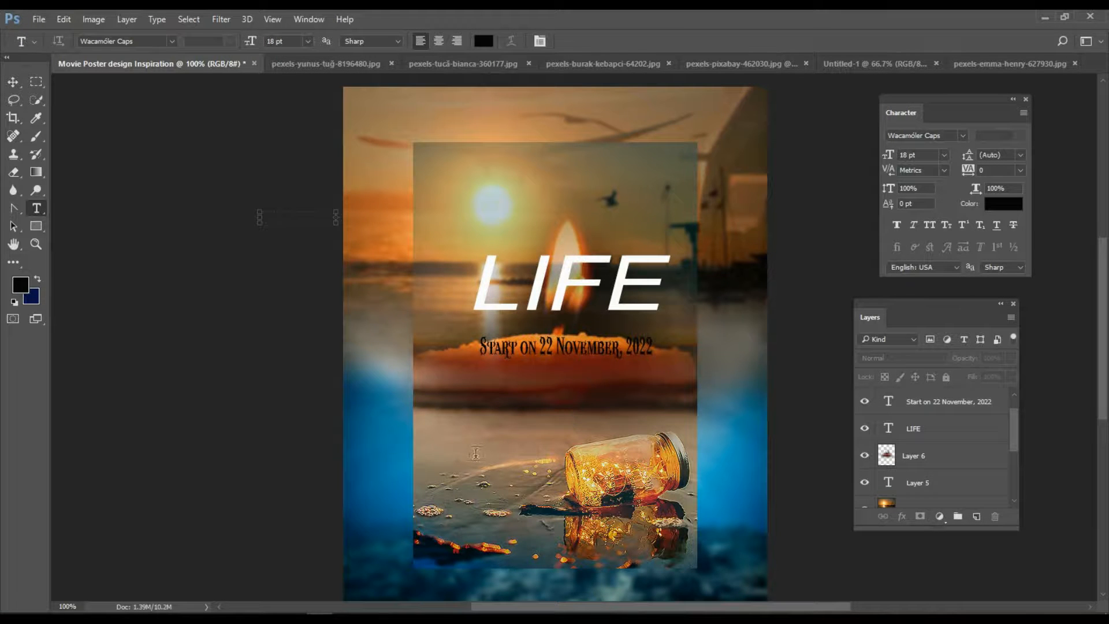
# Type 'CINIMA CEREMONEY' as a new text line above the jar.
pyautogui.click(475, 453)
pyautogui.write('CINIMA')
pyautogui.press('capslock')
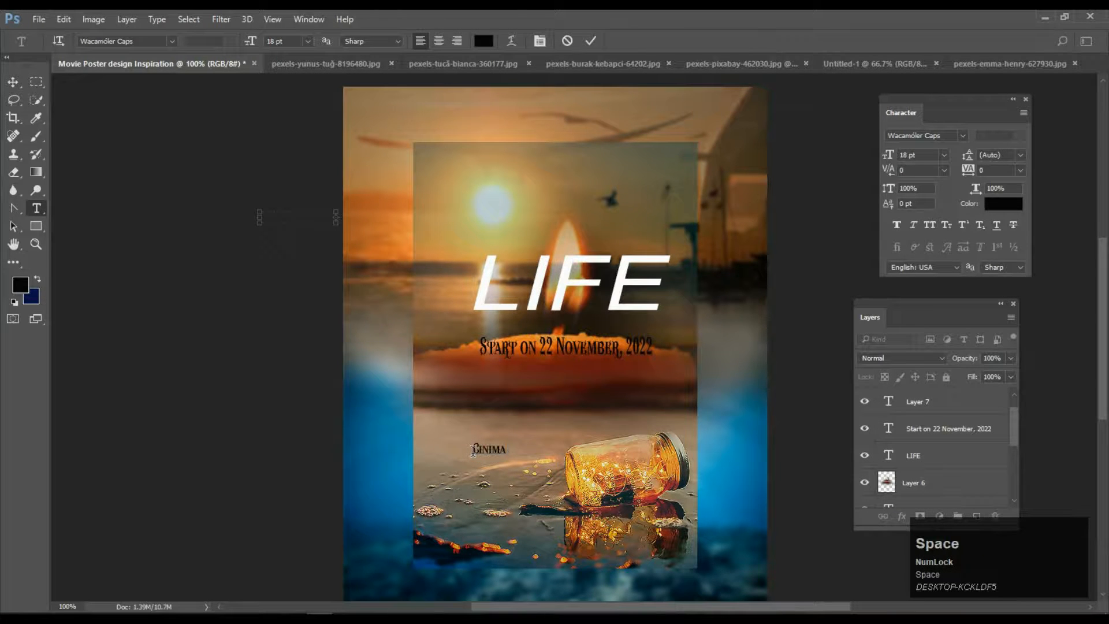
pyautogui.write('CEREMONEY')
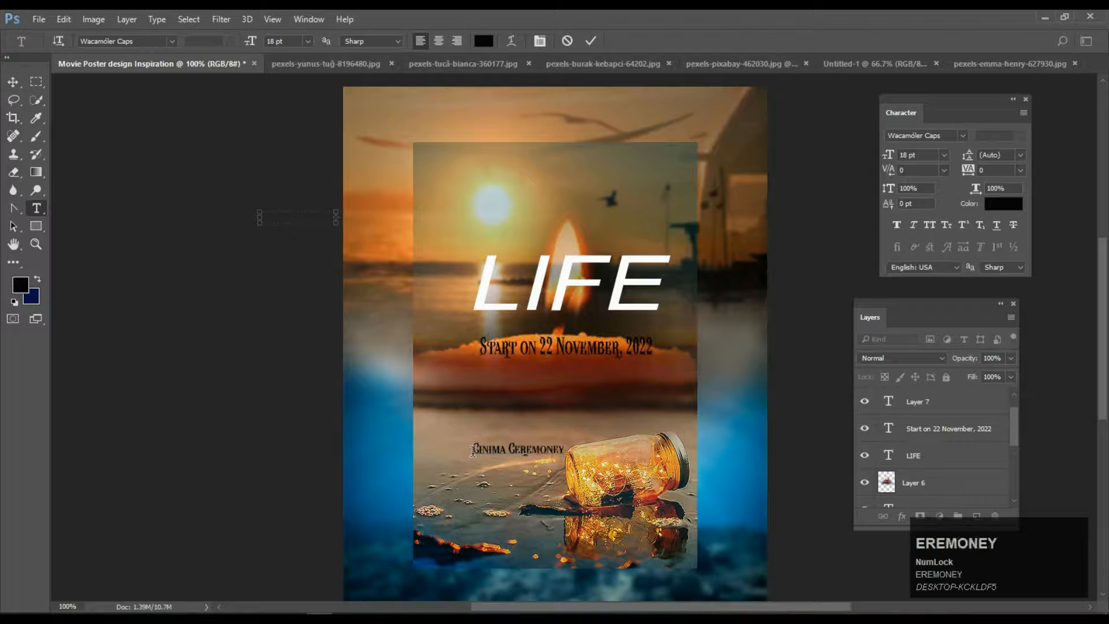
pyautogui.click(13, 82)
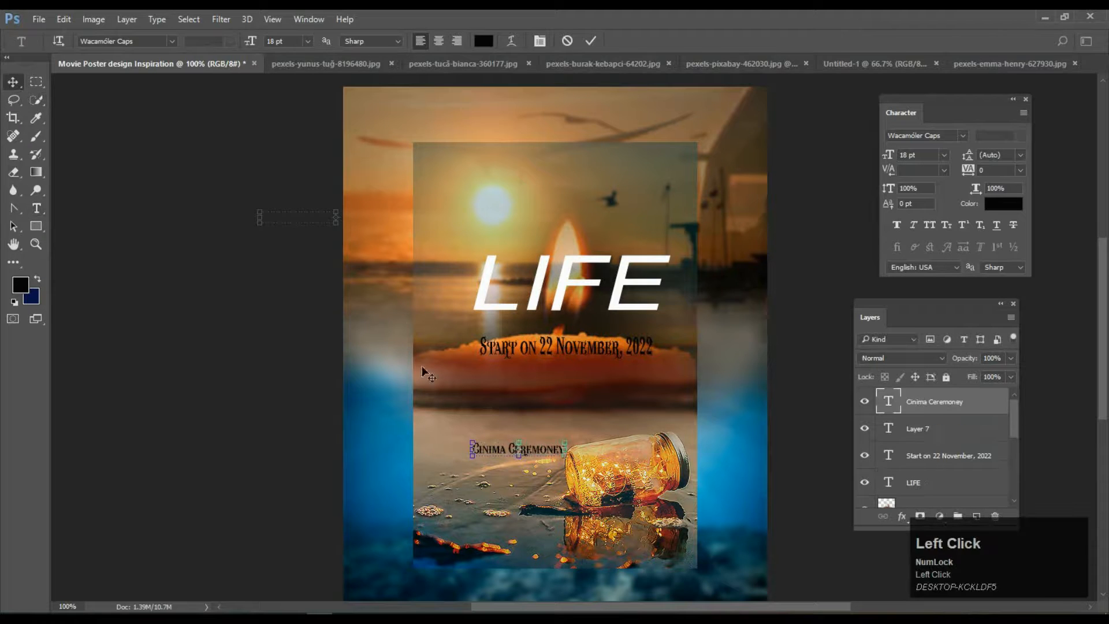
# Sample white from the LIFE title as the foreground colour.
pyautogui.click(36, 118)
pyautogui.click(540, 278)
pyautogui.click(13, 82)
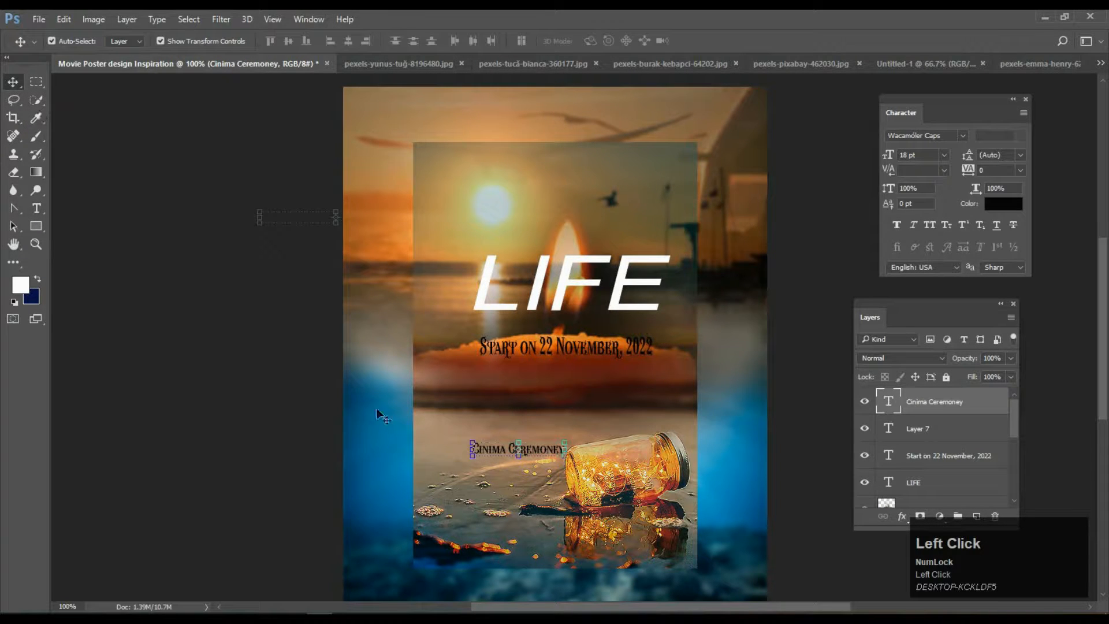
pyautogui.press('i')
pyautogui.click(535, 296)
pyautogui.click(11, 80)
# Enlarge Cinima Ceremoney proportionally, place it beneath the date, and fill it white.
pyautogui.hotkey('ctrl', 't')
pyautogui.moveTo(565, 441); pyautogui.dragTo(693, 394)
pyautogui.moveTo(628, 444); pyautogui.dragTo(616, 391)
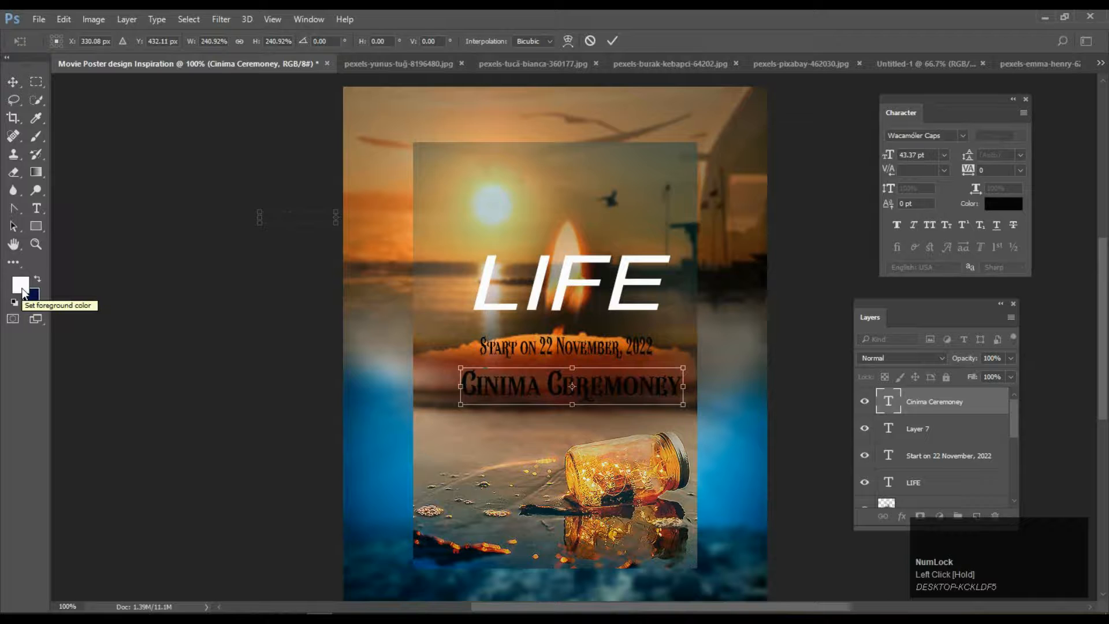
pyautogui.click(612, 40)
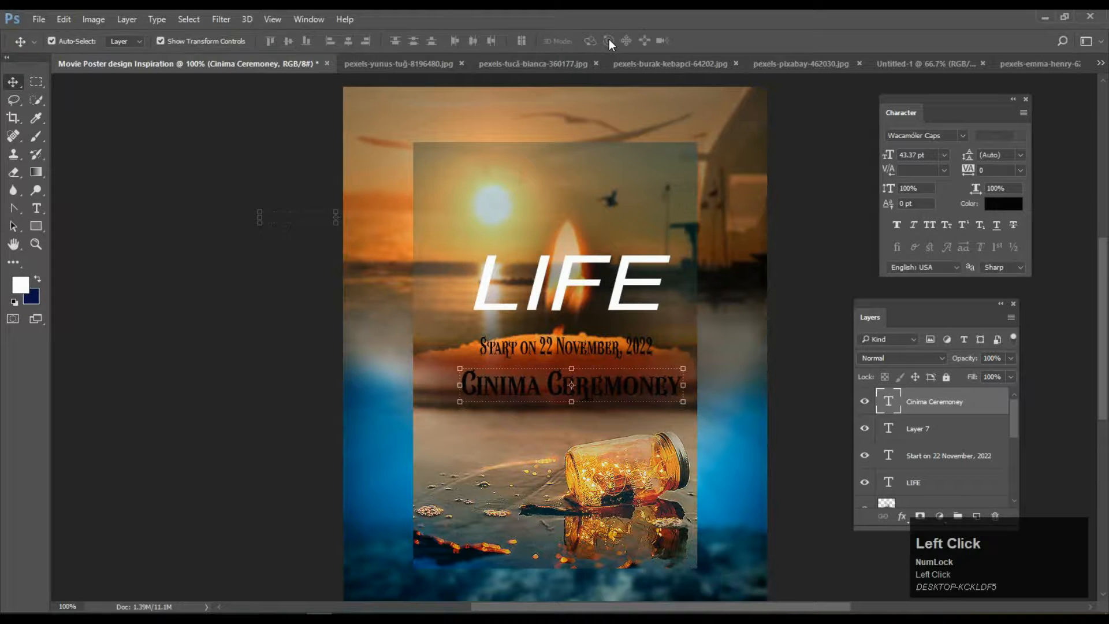
pyautogui.hotkey('alt', 'BackSpace')
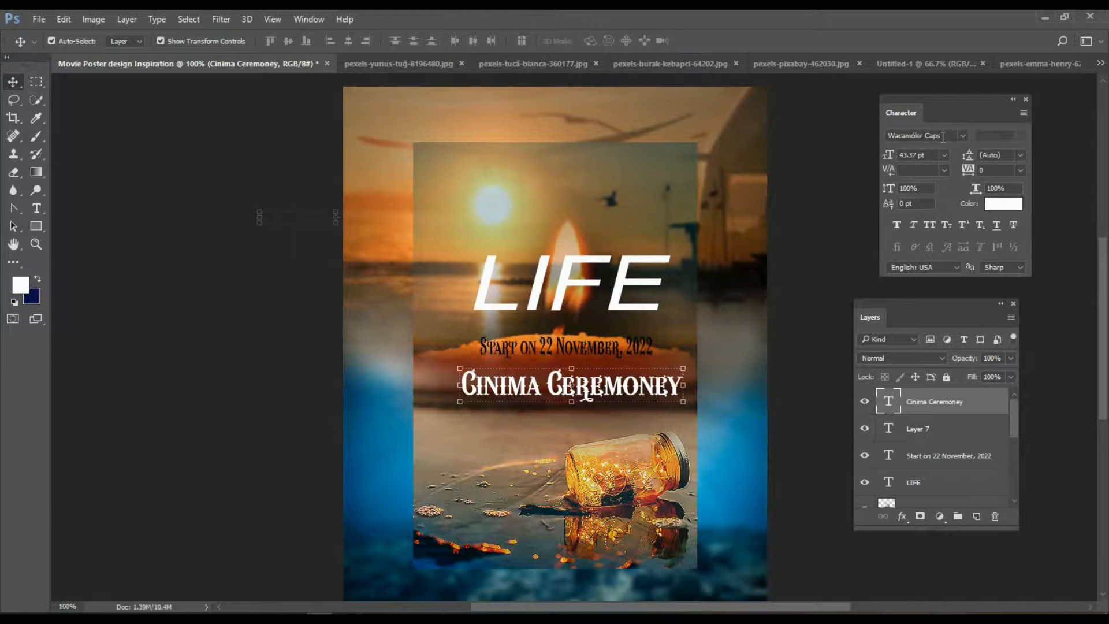
# Set Cinima Ceremoney in HelveticaNeueLT bold italic and recentre it under the date.
pyautogui.click(962, 136)
pyautogui.click(1004, 233)
pyautogui.moveTo(636, 394); pyautogui.dragTo(622, 391)
pyautogui.click(820, 376)
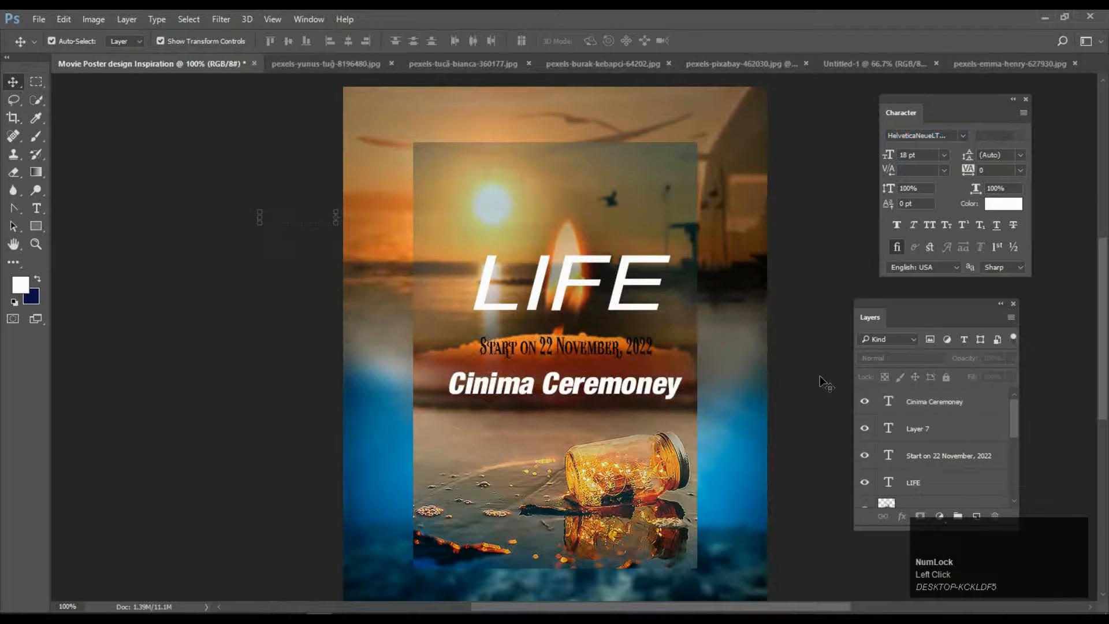
pyautogui.moveTo(575, 390); pyautogui.dragTo(599, 391)
pyautogui.click(301, 398)
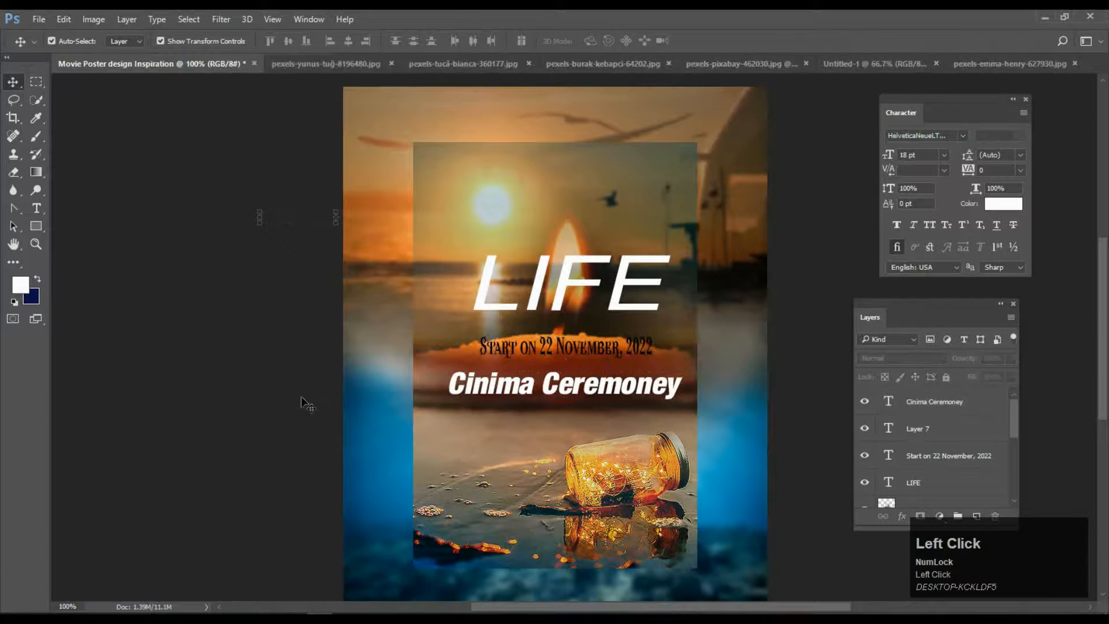
pyautogui.click(36, 209)
pyautogui.click(511, 488)
# Type 'Booking' with a second line giving the contact phone number.
pyautogui.write('ooking')
pyautogui.press('Return')
pyautogui.write('Co')
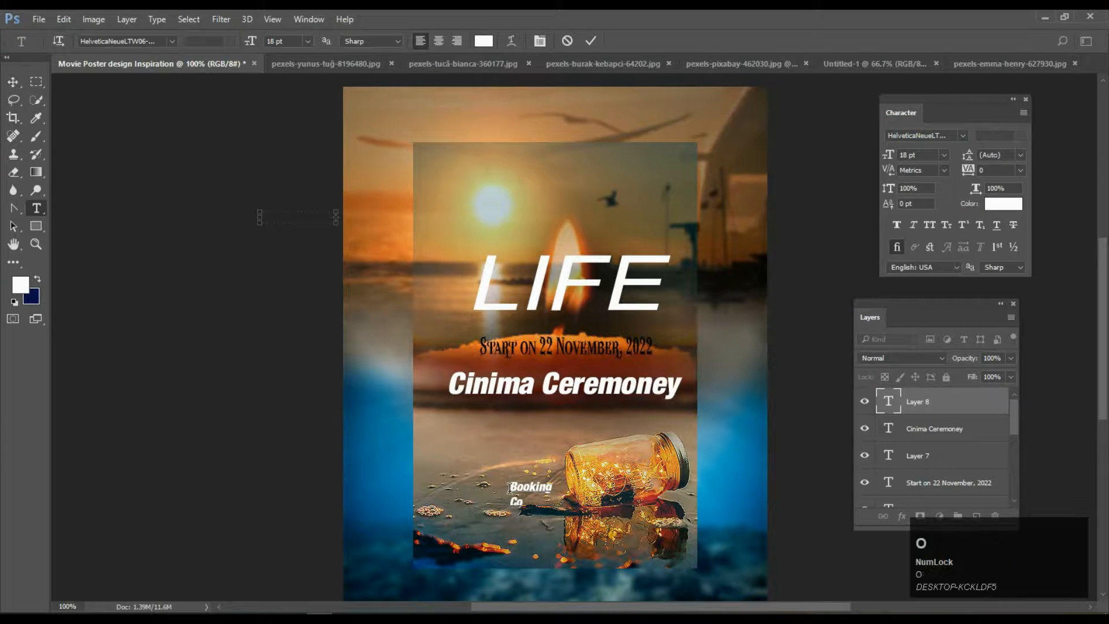
pyautogui.click(13, 81)
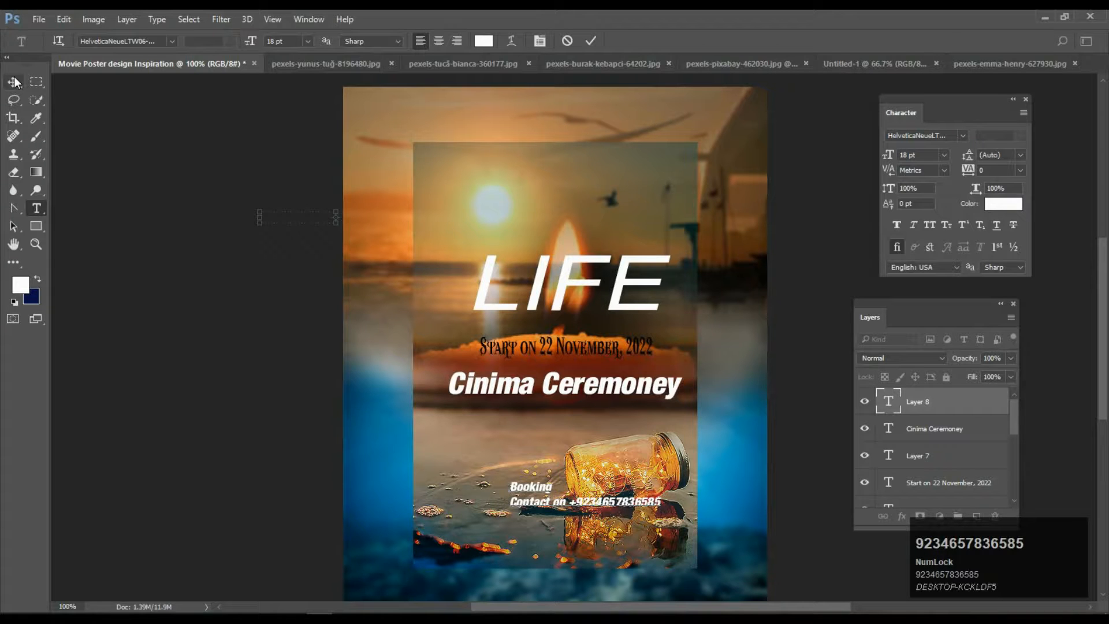
# Set the booking text in Alata and move it to the poster's lower-left.
pyautogui.click(963, 137)
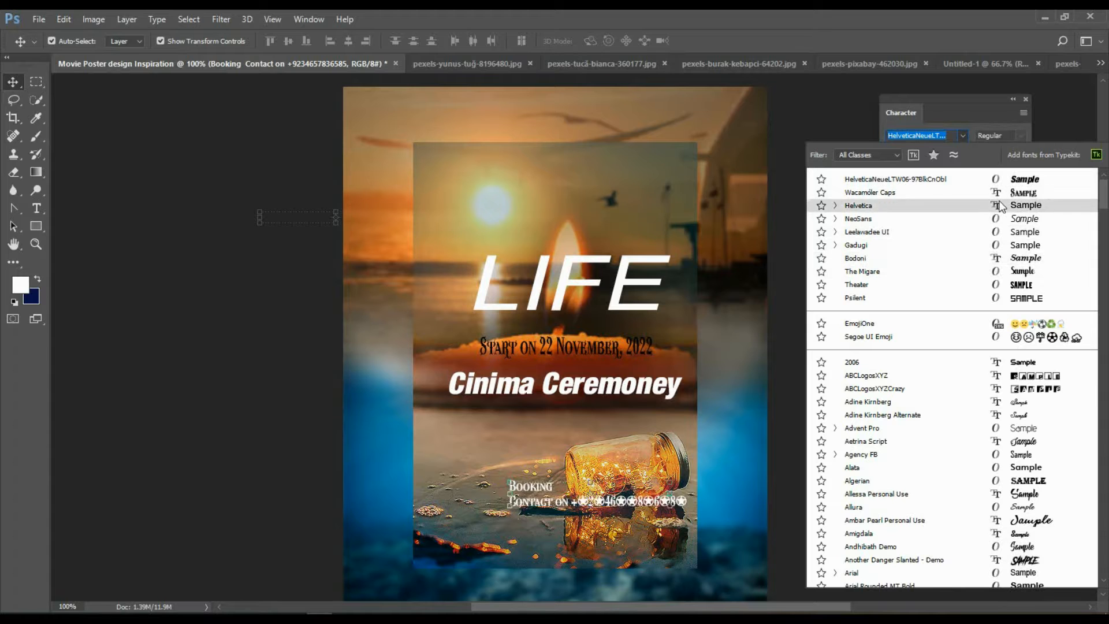
pyautogui.click(977, 468)
pyautogui.moveTo(611, 509); pyautogui.dragTo(530, 549)
pyautogui.click(279, 454)
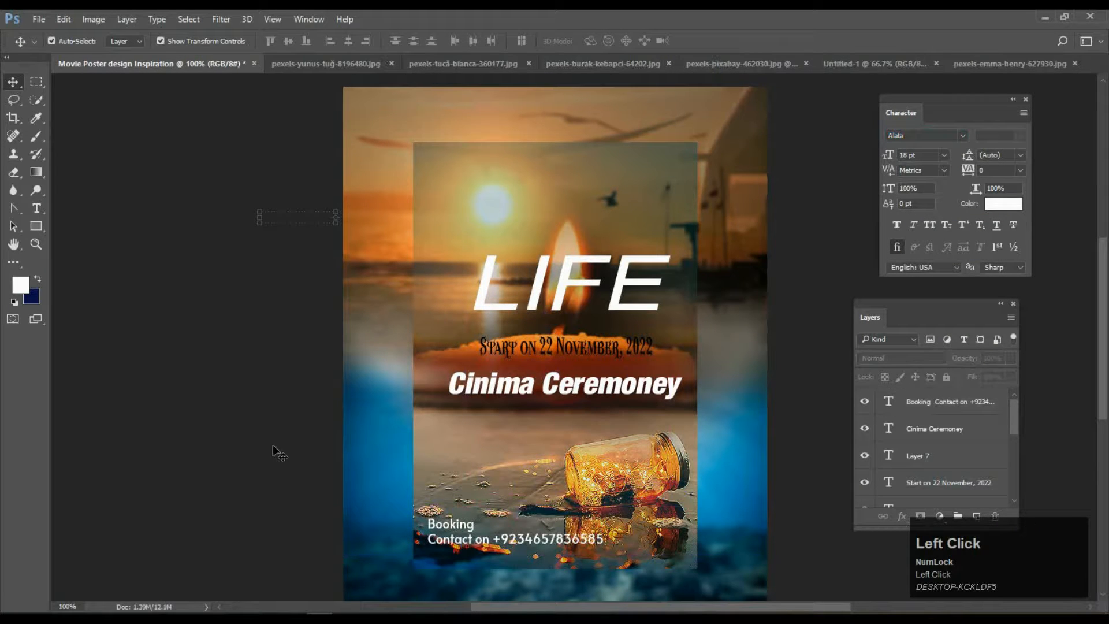
# Reselect the booking text layer and open the foreground Color Picker.
pyautogui.click(43, 206)
pyautogui.click(475, 526)
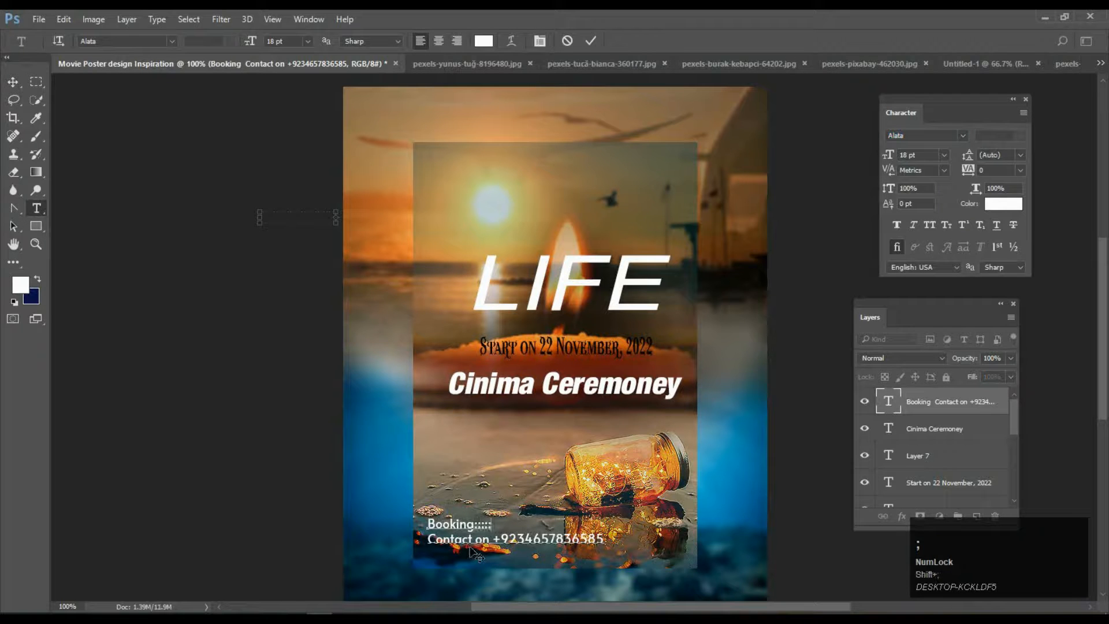
pyautogui.click(476, 542)
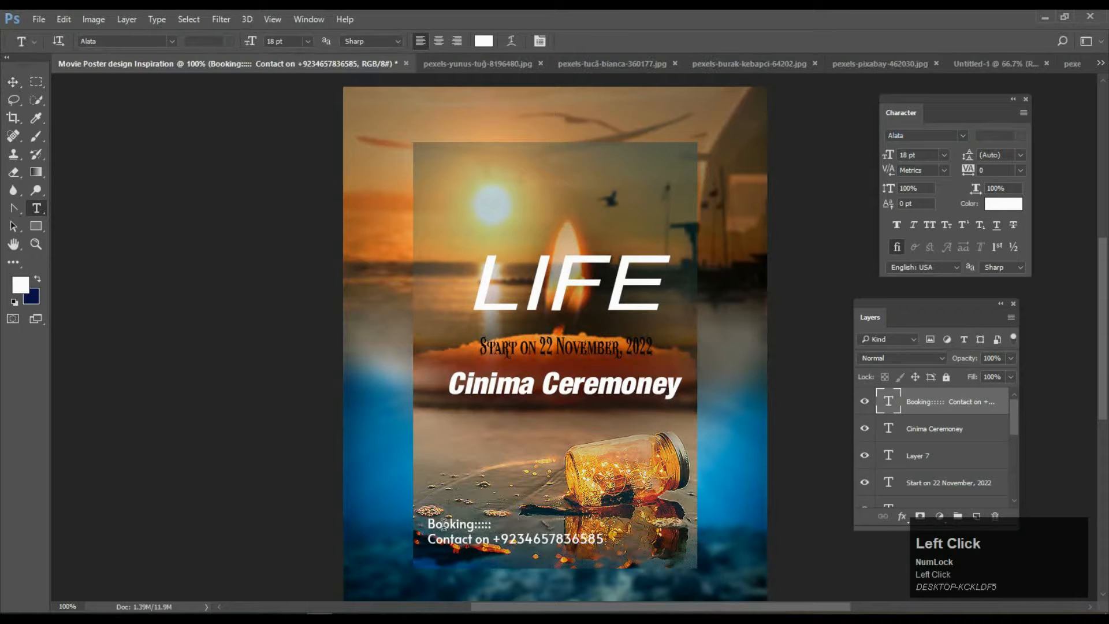
pyautogui.click(12, 82)
pyautogui.click(23, 284)
pyautogui.press('space')
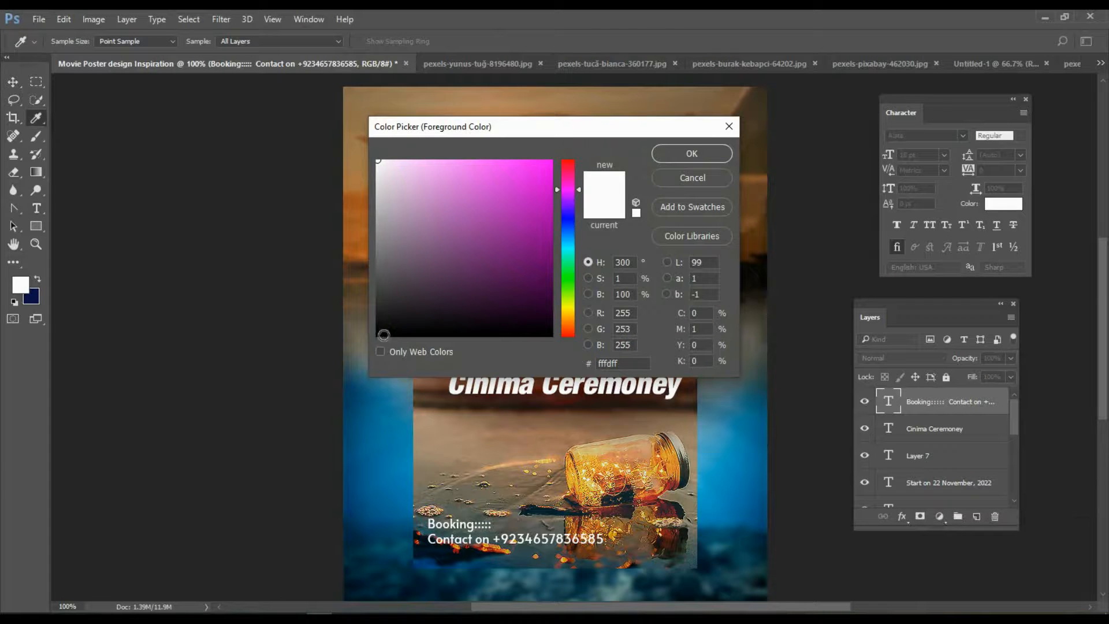
# Make the booking text black.
pyautogui.click(380, 335)
pyautogui.click(656, 154)
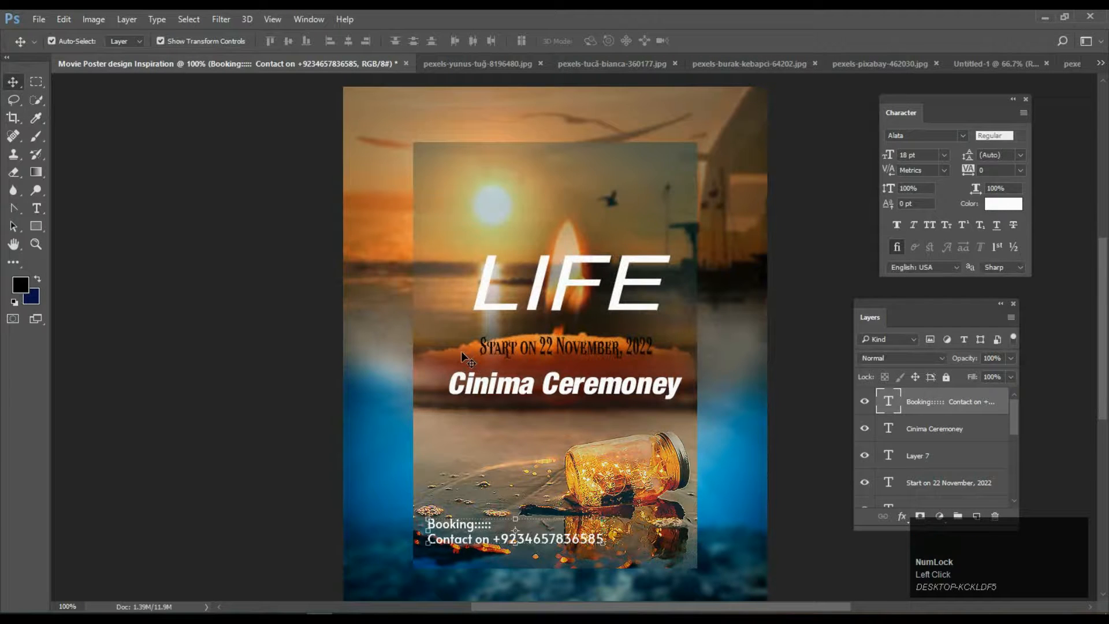
pyautogui.click(437, 472)
# Draw a white-filled rectangle over the booking text.
pyautogui.press('u')
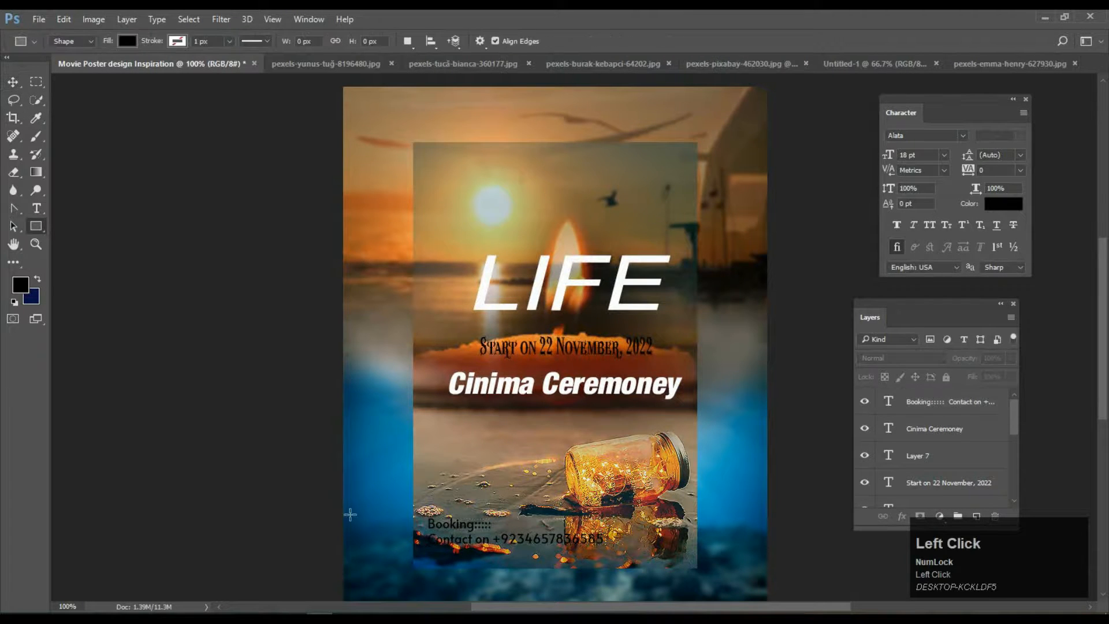
pyautogui.moveTo(426, 516); pyautogui.dragTo(614, 548)
pyautogui.click(231, 252)
pyautogui.click(252, 326)
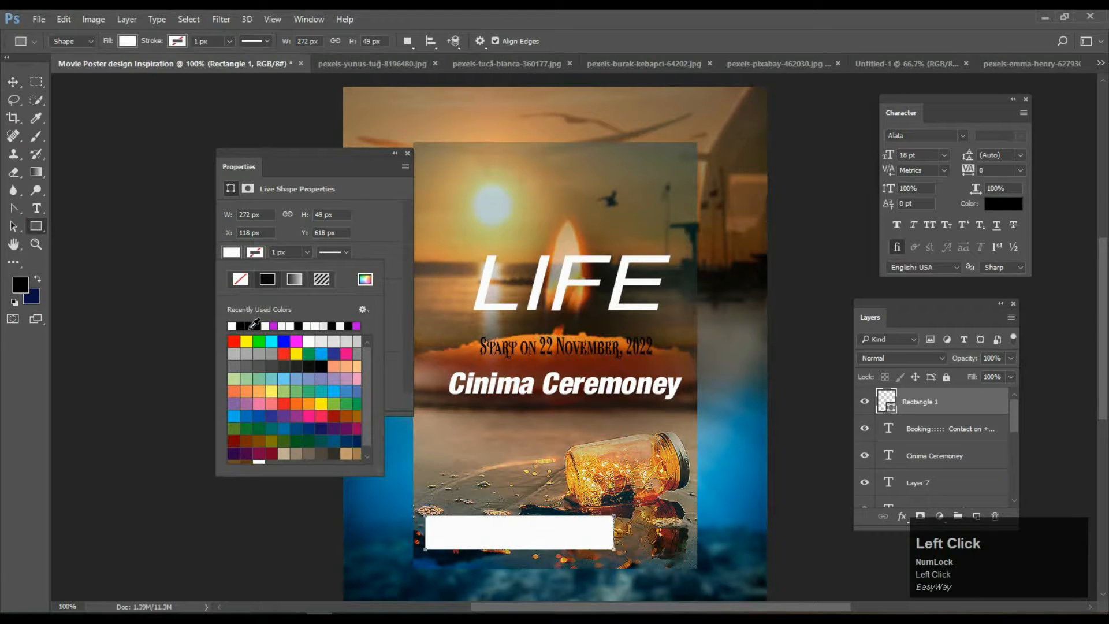
pyautogui.click(407, 153)
# Move Rectangle 1 beneath the booking text and lower its opacity to about 72%.
pyautogui.moveTo(956, 404); pyautogui.dragTo(947, 442)
pyautogui.click(13, 81)
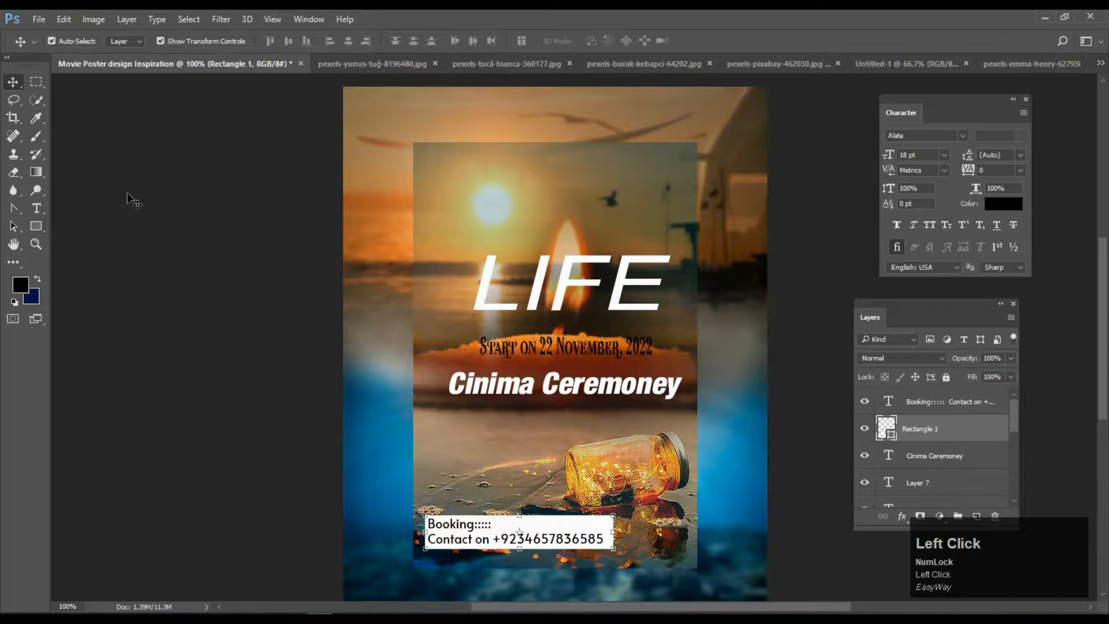
pyautogui.click(1009, 358)
pyautogui.moveTo(1009, 373); pyautogui.dragTo(983, 379)
pyautogui.click(808, 449)
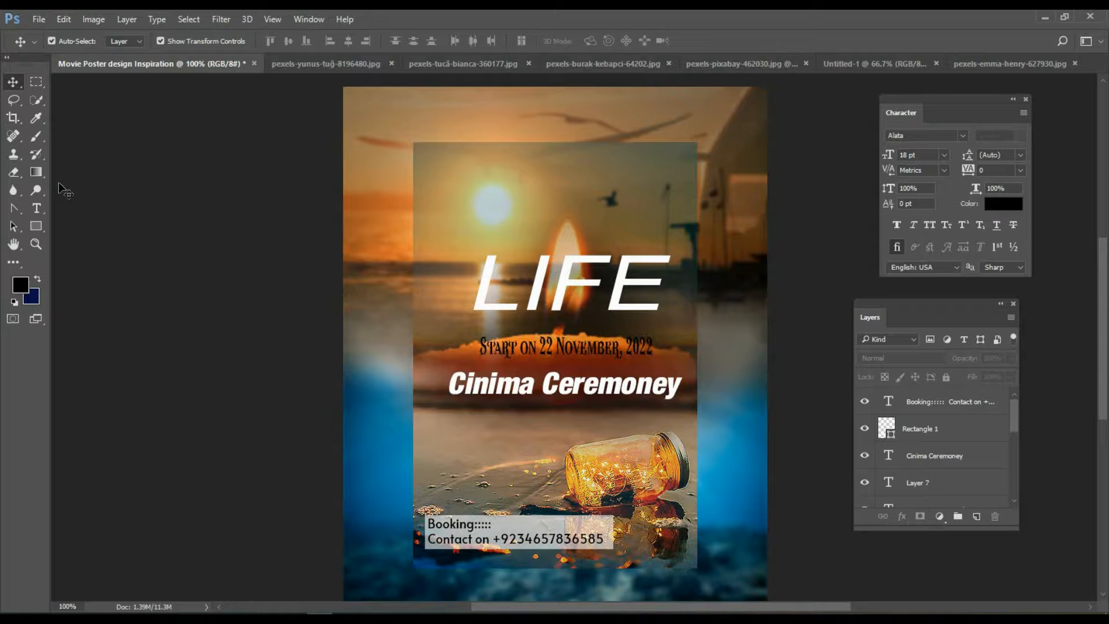
# Type 'Main Character' with the actor's name on a second line and drag it below Cinima Ceremoney.
pyautogui.click(37, 209)
pyautogui.click(514, 195)
pyautogui.write('Main Charactre')
pyautogui.press('BackSpace')
pyautogui.press('BackSpace')
pyautogui.write('er')
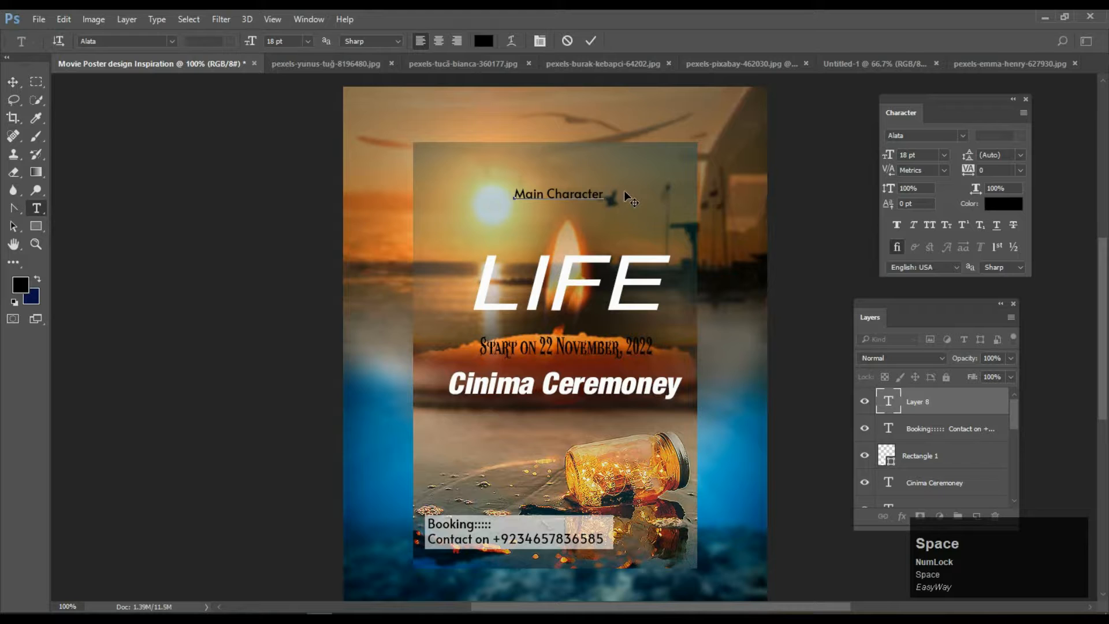
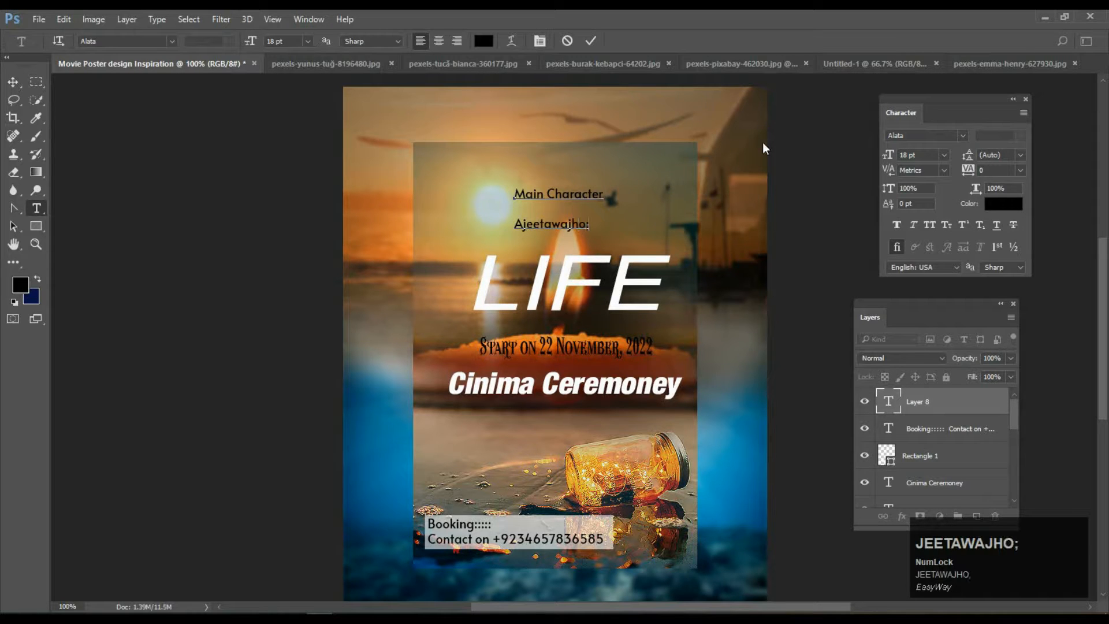
pyautogui.click(14, 82)
pyautogui.moveTo(574, 201); pyautogui.dragTo(572, 451)
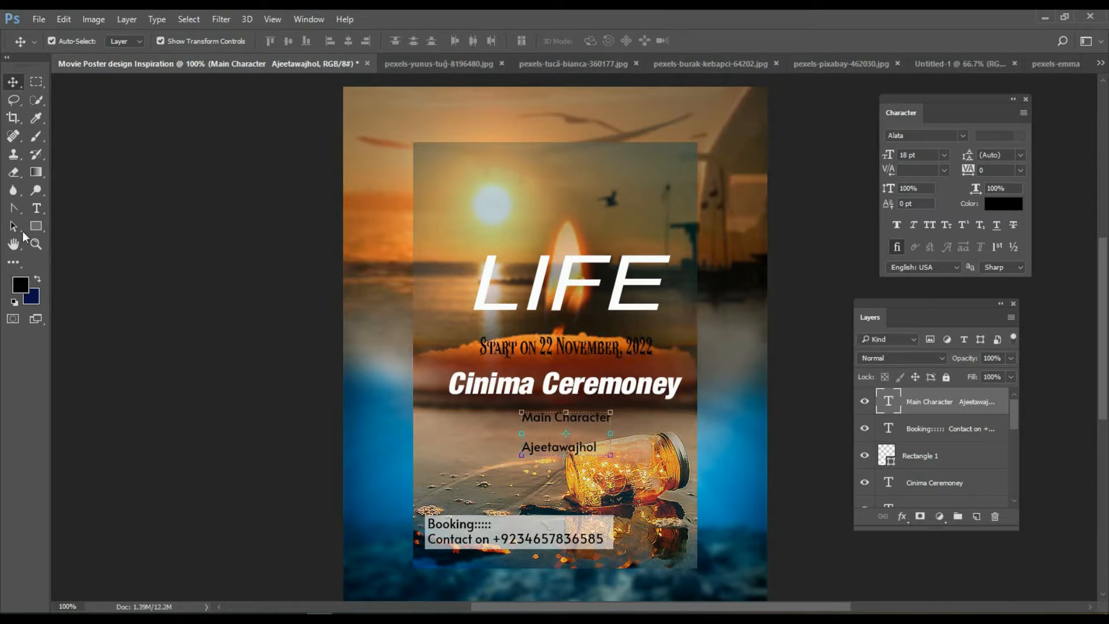
# Select the Main Character credit and set it in Wacamoler Caps.
pyautogui.click(35, 118)
pyautogui.moveTo(556, 343); pyautogui.dragTo(549, 351)
pyautogui.click(13, 82)
pyautogui.click(519, 351)
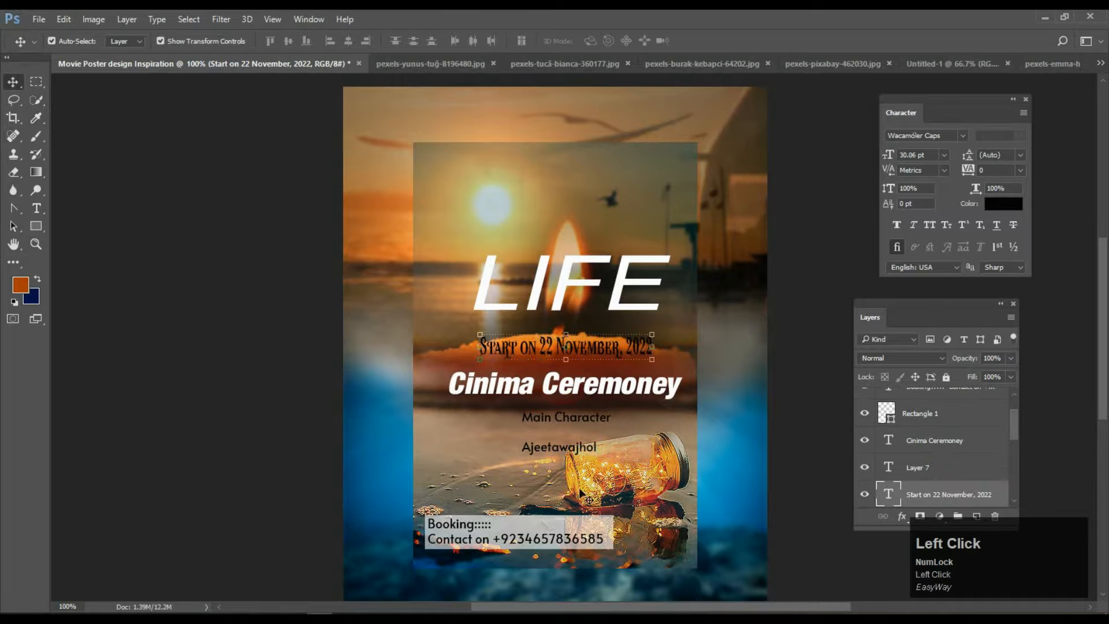
pyautogui.click(576, 447)
pyautogui.click(961, 135)
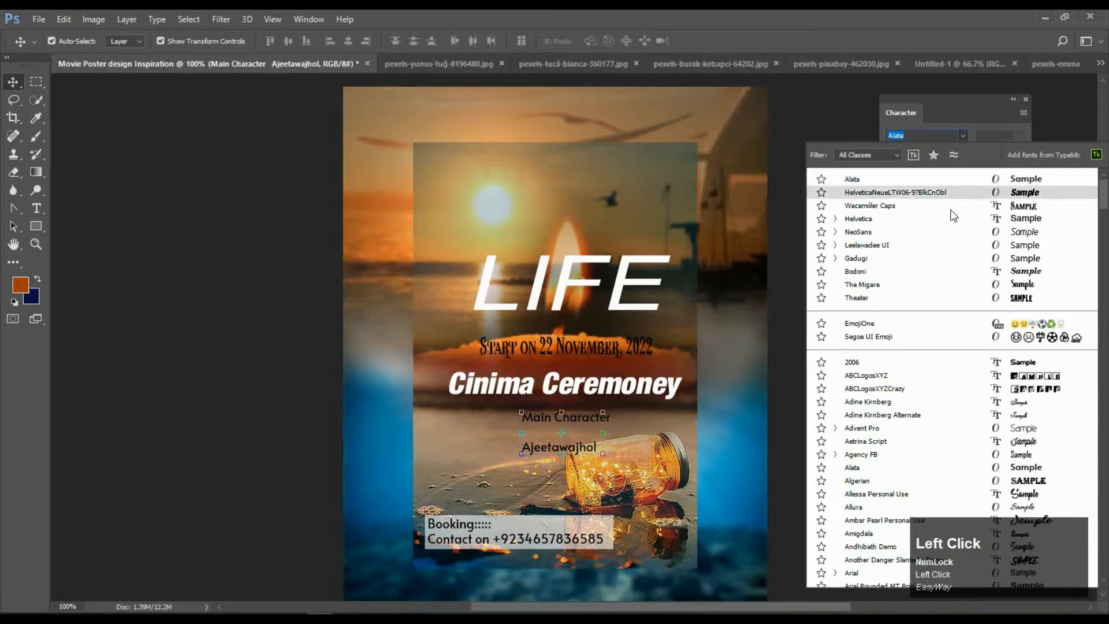
pyautogui.click(950, 209)
# Fill the credit text white.
pyautogui.click(23, 287)
pyautogui.click(376, 163)
pyautogui.click(693, 154)
pyautogui.hotkey('alt', 'BackSpace')
# Undo a trial resize of the credit and refill it white.
pyautogui.moveTo(562, 452); pyautogui.dragTo(633, 427)
pyautogui.moveTo(522, 427); pyautogui.dragTo(489, 427)
pyautogui.hotkey('ctrl', 'z')
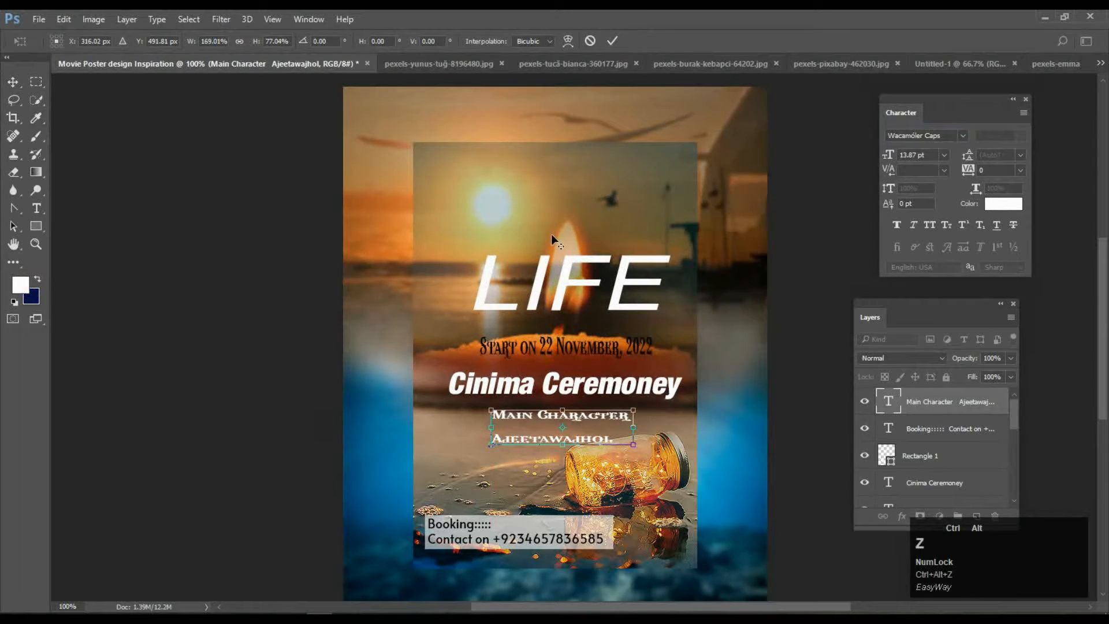
pyautogui.click(612, 41)
pyautogui.hotkey('ctrl', 'z')
pyautogui.hotkey('ctrl', 'alt', 'z')
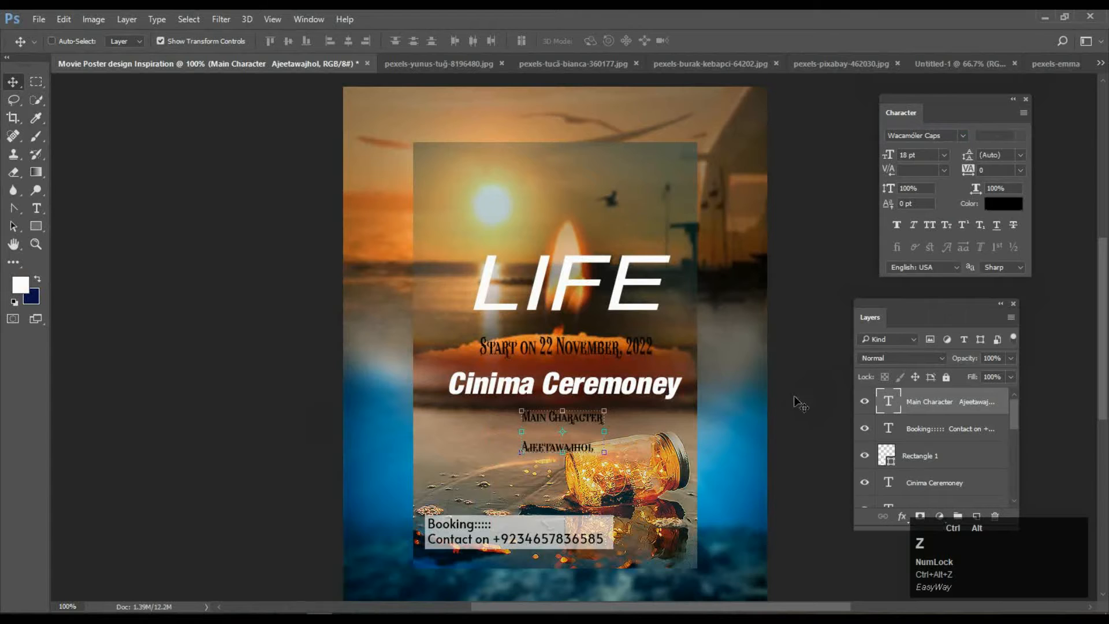
pyautogui.hotkey('alt', 'BackSpace')
# Enlarge the credit proportionally to about 27.5 pt.
pyautogui.click(248, 370)
pyautogui.click(557, 447)
pyautogui.moveTo(604, 455); pyautogui.dragTo(662, 486)
pyautogui.moveTo(570, 485); pyautogui.dragTo(574, 466)
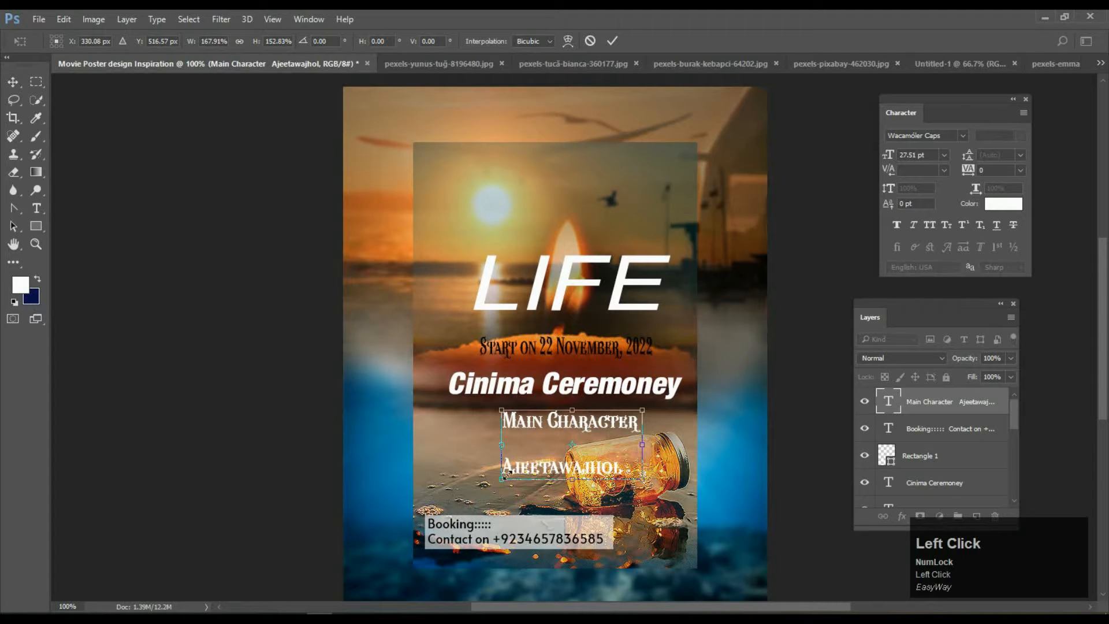
pyautogui.click(611, 40)
# Colour the name line under Main Character black.
pyautogui.click(36, 208)
pyautogui.moveTo(623, 468); pyautogui.dragTo(501, 466)
pyautogui.click(20, 284)
pyautogui.click(377, 335)
pyautogui.click(691, 153)
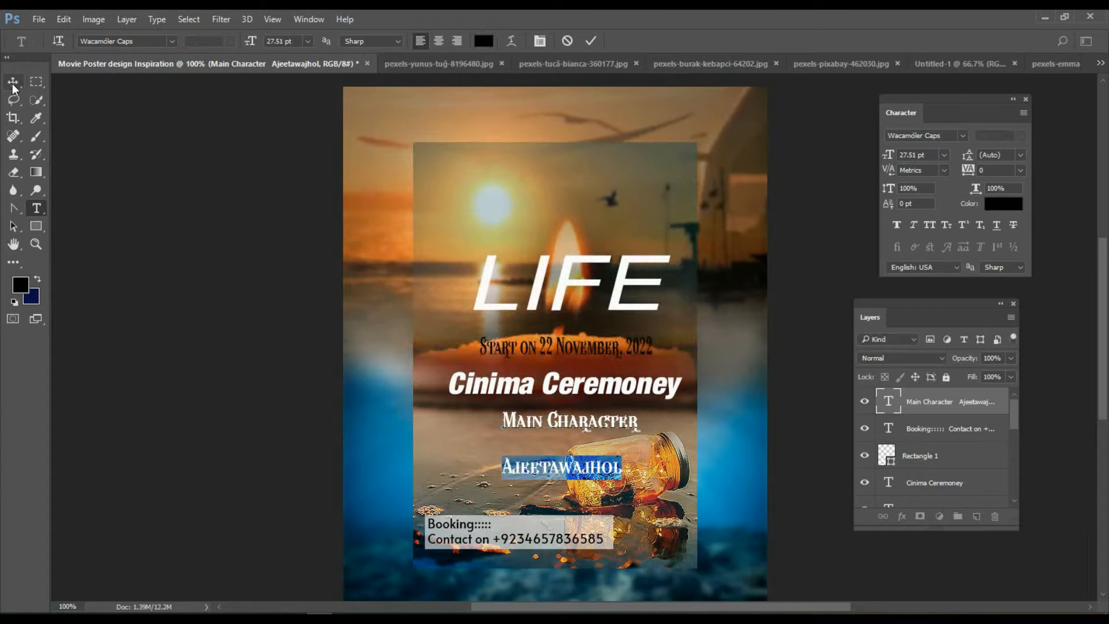
pyautogui.click(308, 326)
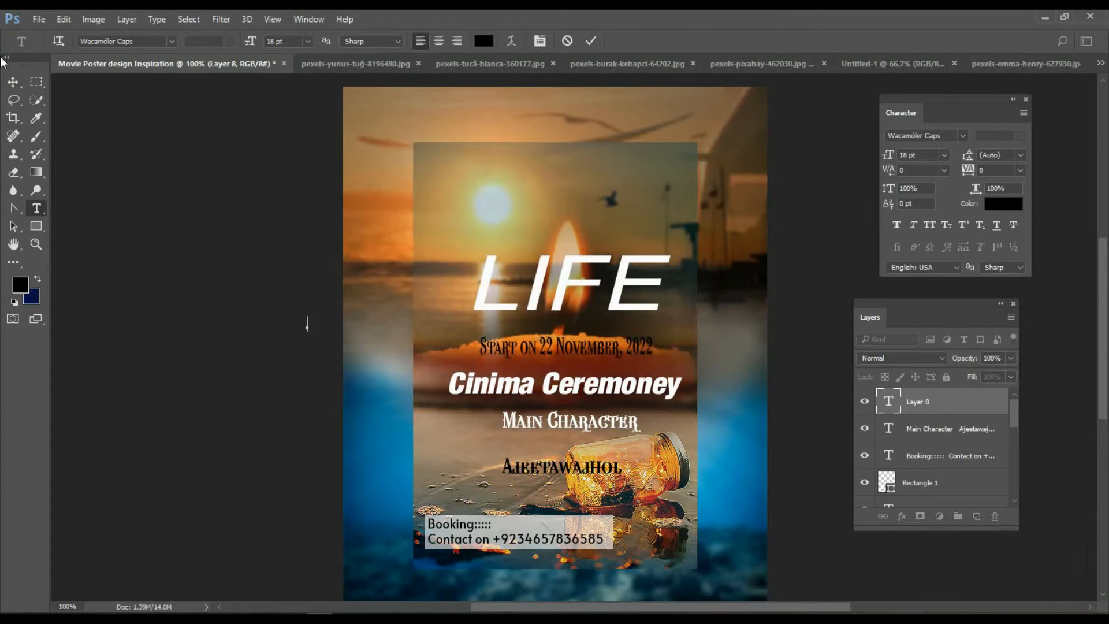
pyautogui.click(14, 84)
pyautogui.click(179, 275)
pyautogui.scroll(1, 543, 357)
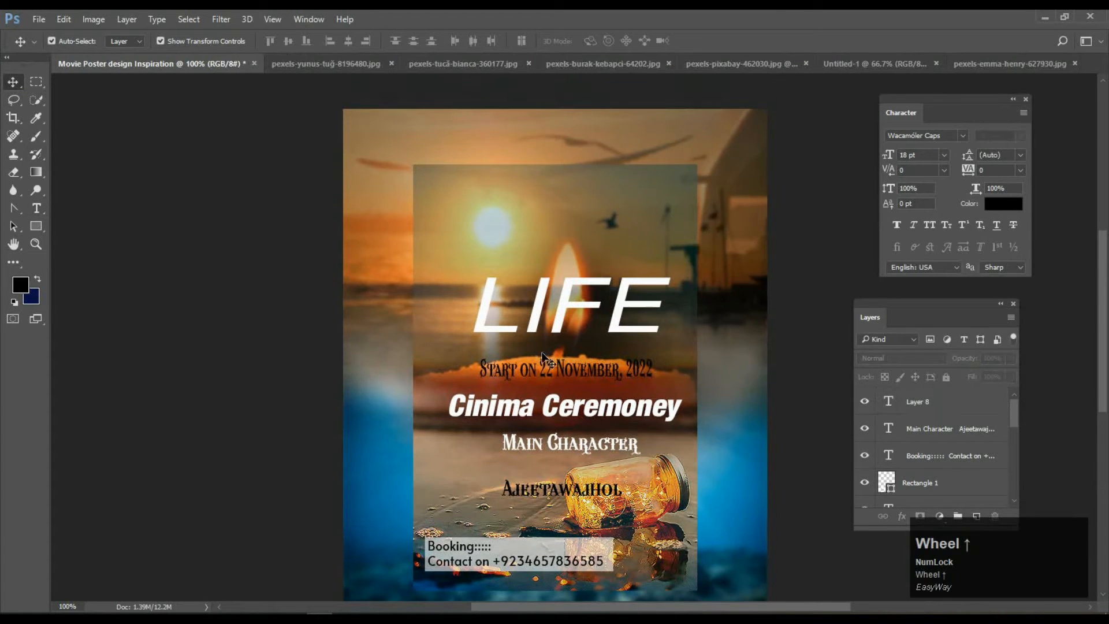
pyautogui.click(36, 243)
pyautogui.keyDown('alt'); pyautogui.click(184, 303); pyautogui.keyUp('alt')
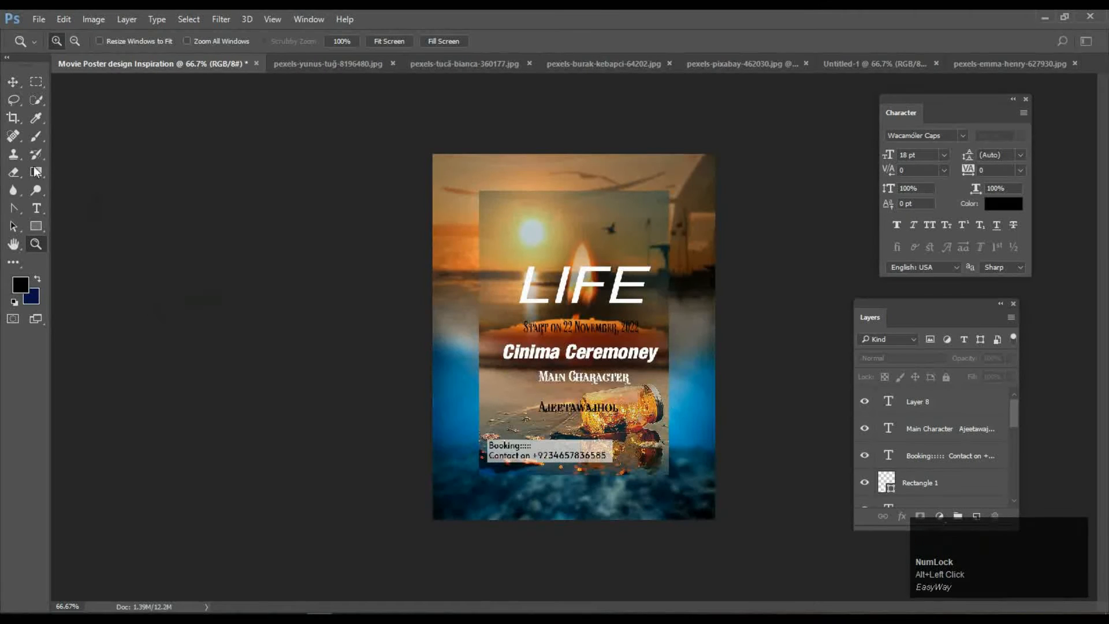
pyautogui.click(13, 81)
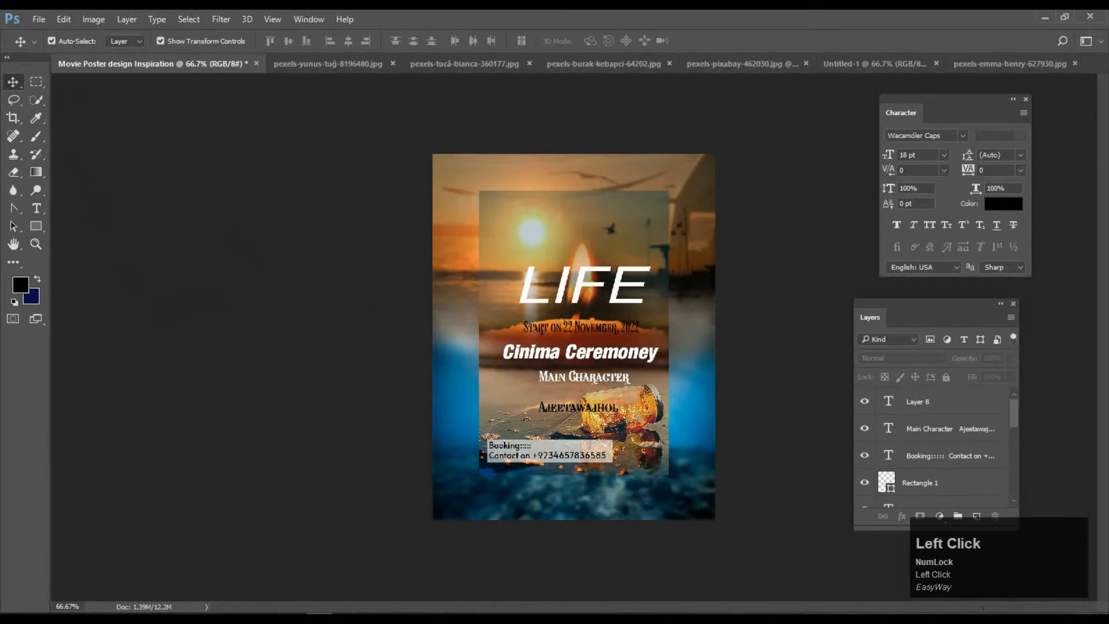
pyautogui.click(980, 616)
pyautogui.rightClick(958, 597)
pyautogui.click(958, 597)
pyautogui.rightClick(957, 597)
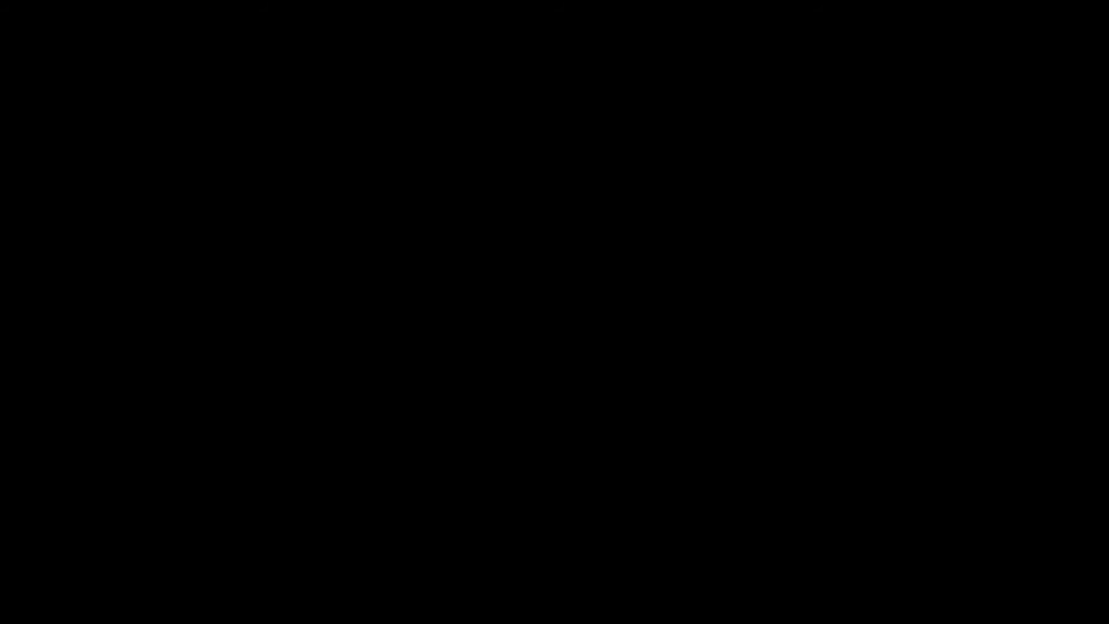